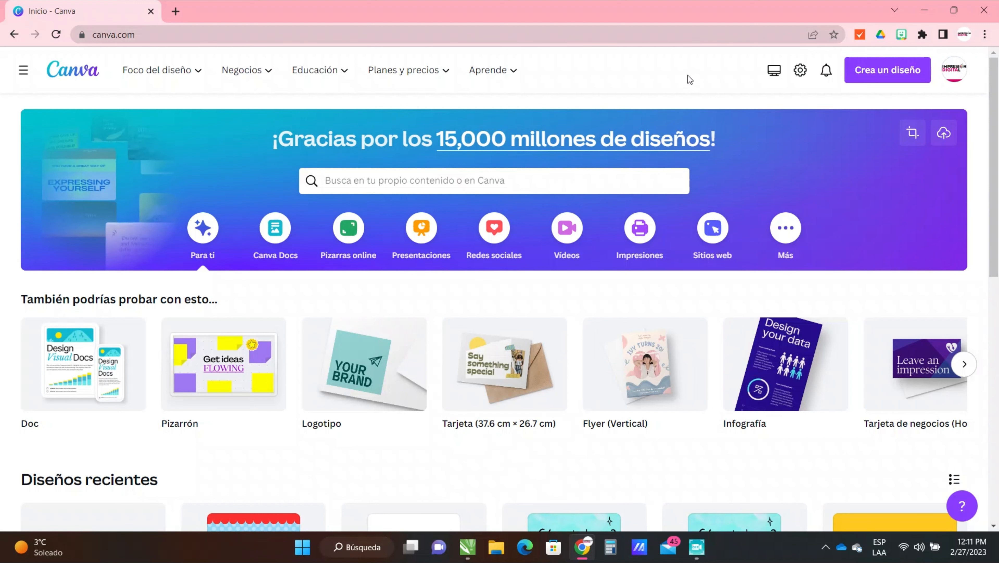
- Create a new custom-size design 5 in wide and 5.5 in high
left_click(898, 78)
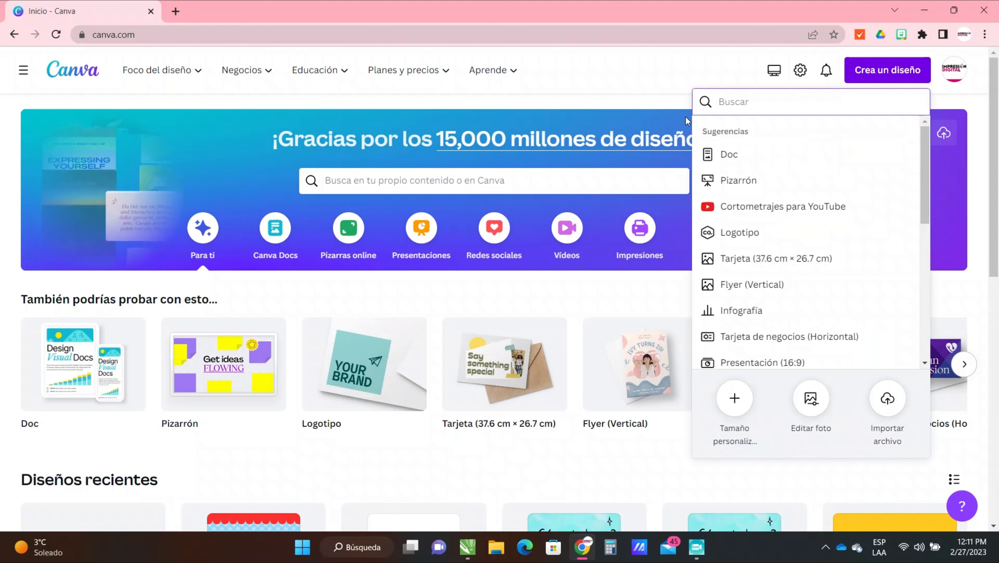
left_click(734, 398)
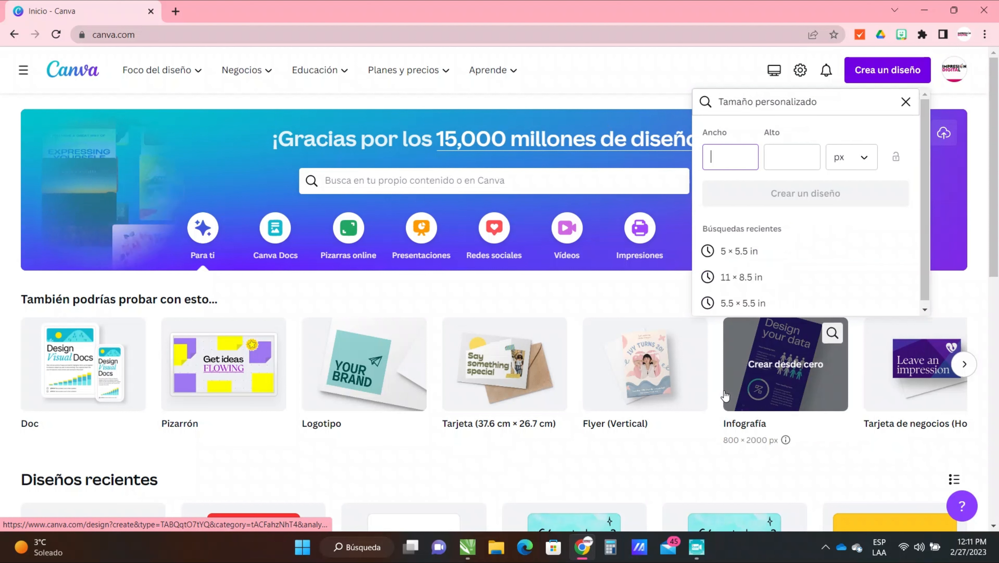
left_click(870, 163)
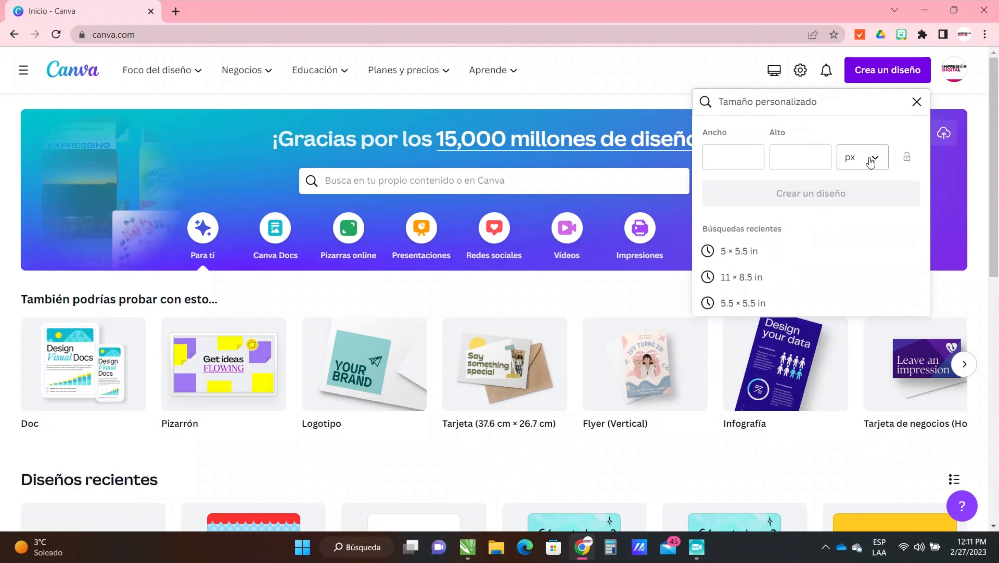
left_click(854, 219)
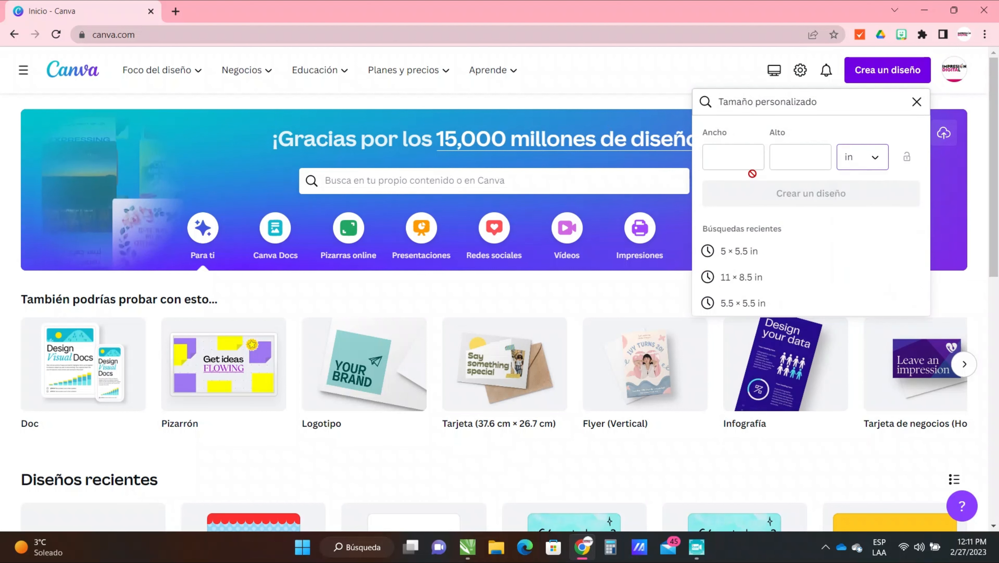
left_click(741, 164)
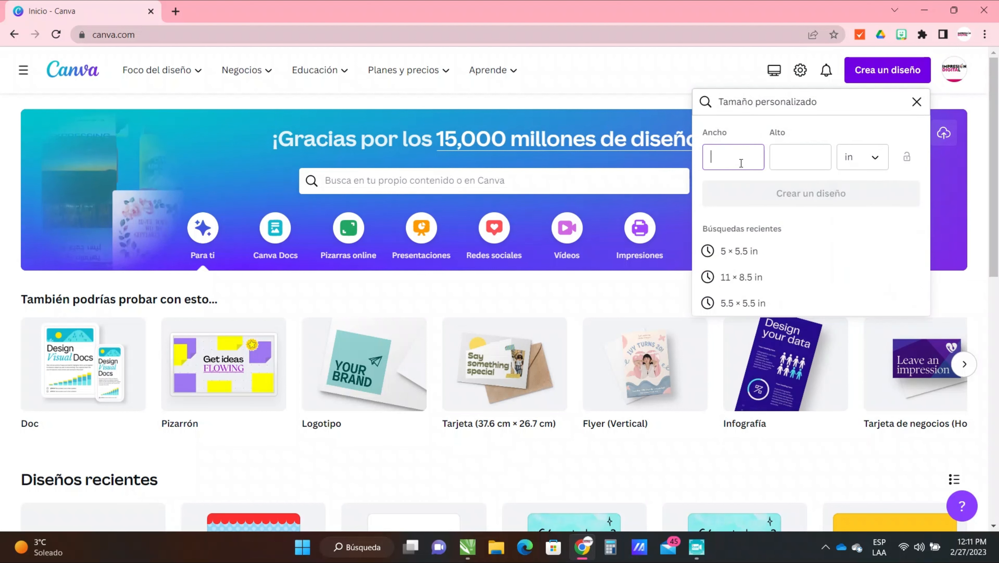
left_click(785, 159)
type("5.5")
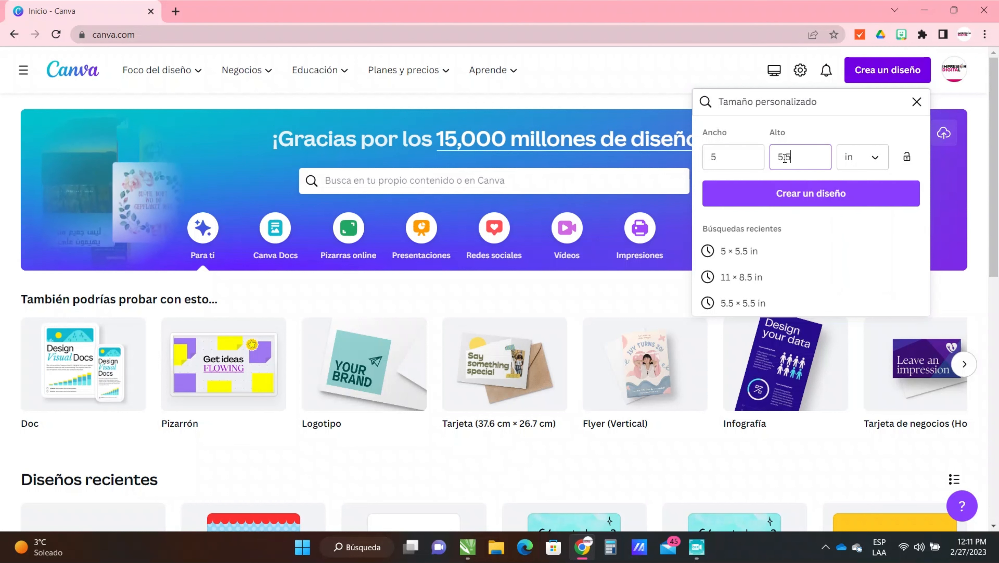
left_click(789, 189)
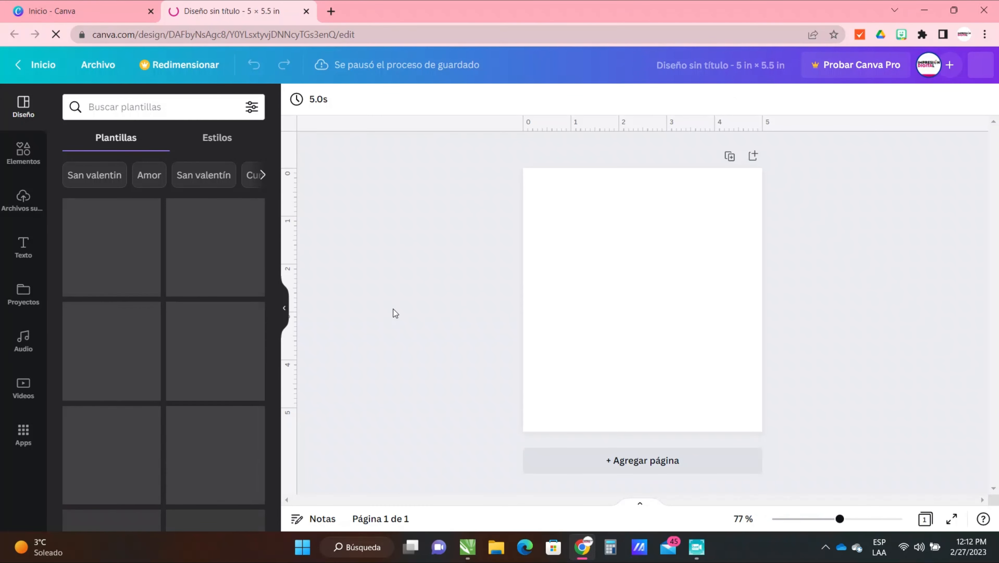
- Add the banner shape with a notched lower edge and enlarge it to fill the whole page
left_click(20, 160)
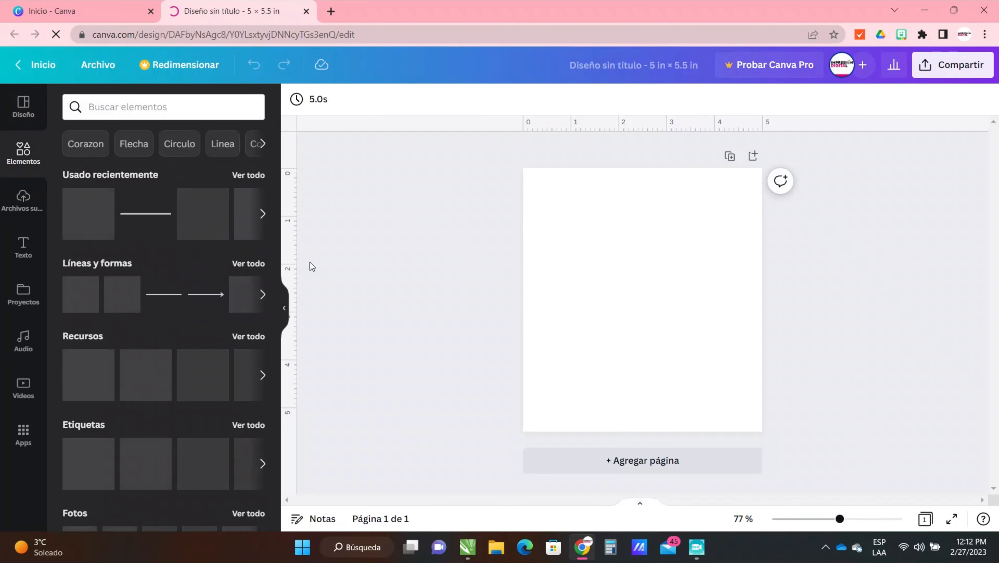
left_click(250, 263)
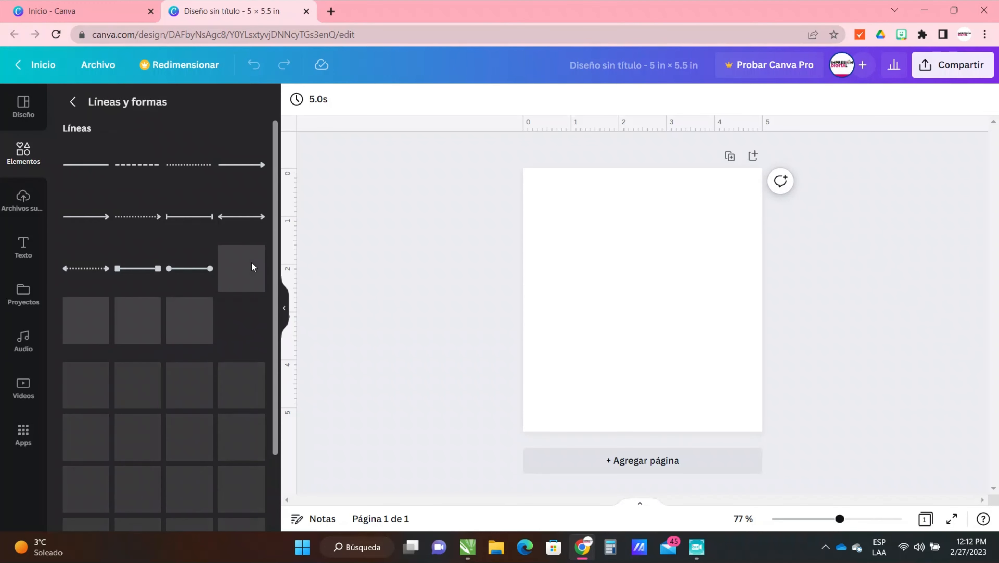
scroll(235, 382, "down", 8)
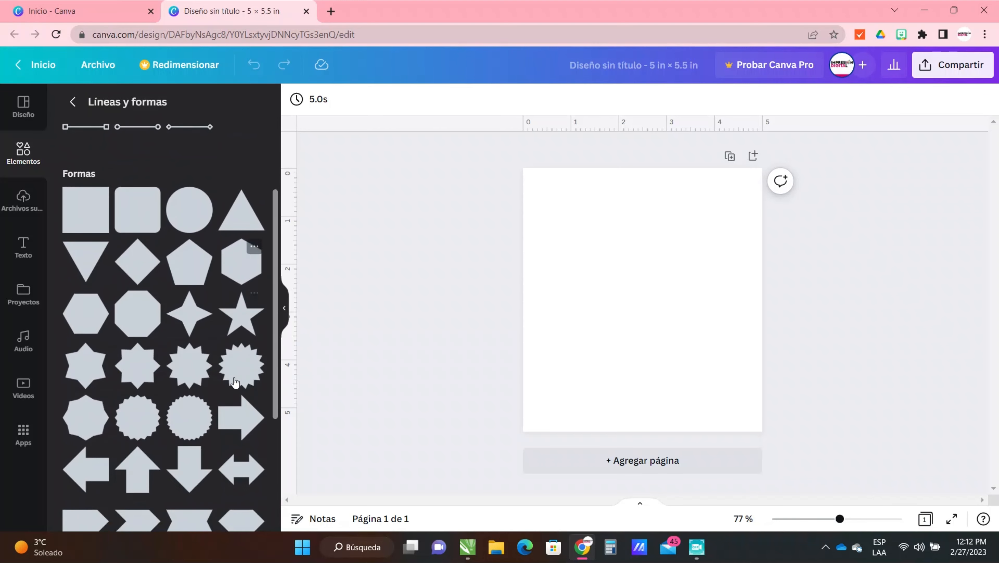
scroll(236, 385, "down", 2)
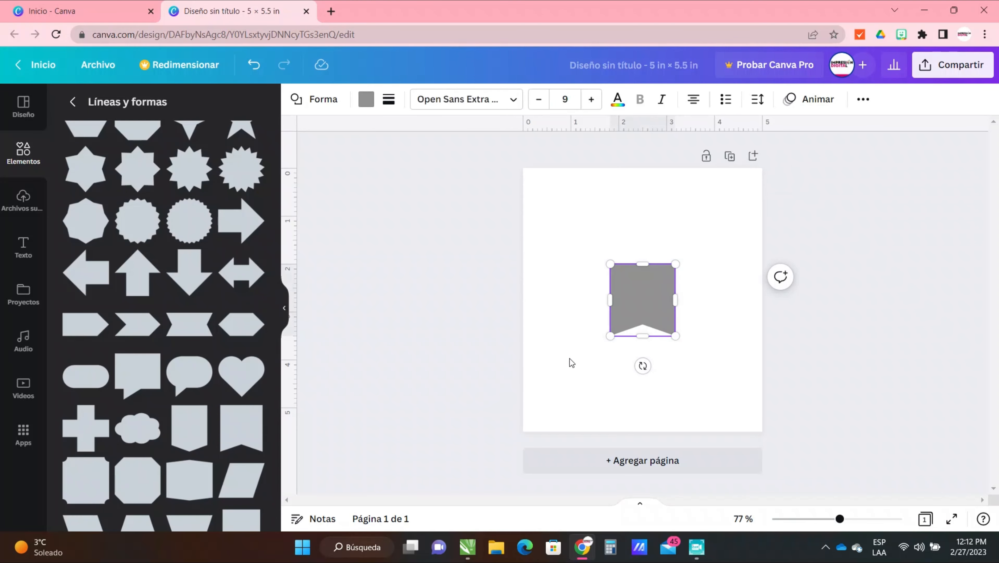
left_click_drag(610, 335, 512, 418)
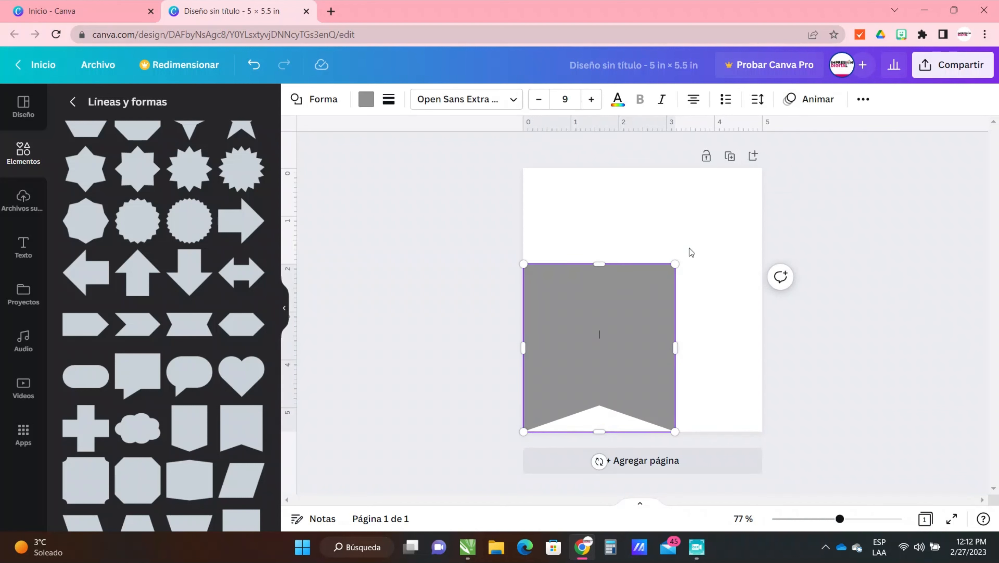
left_click_drag(675, 261, 758, 169)
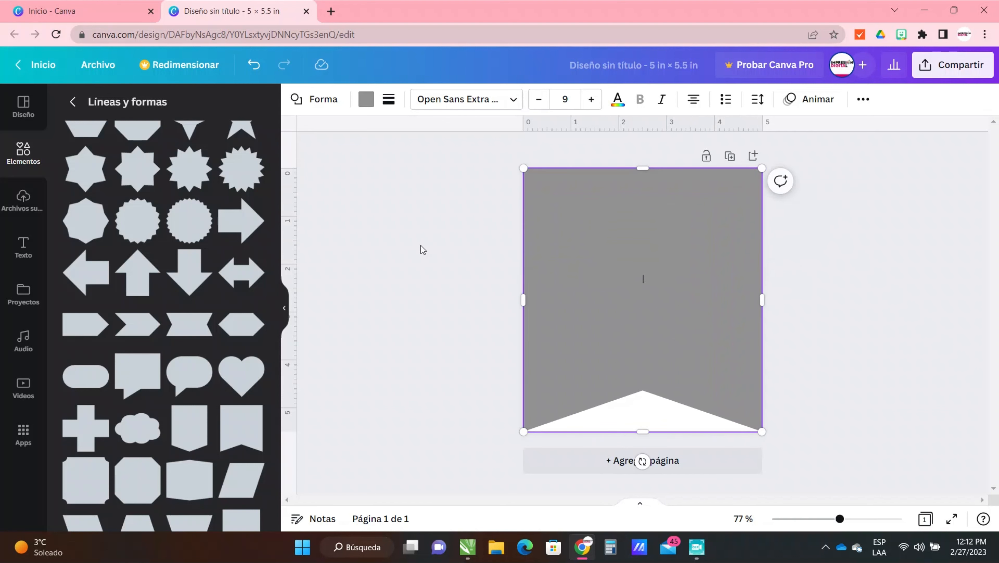
left_click(423, 246)
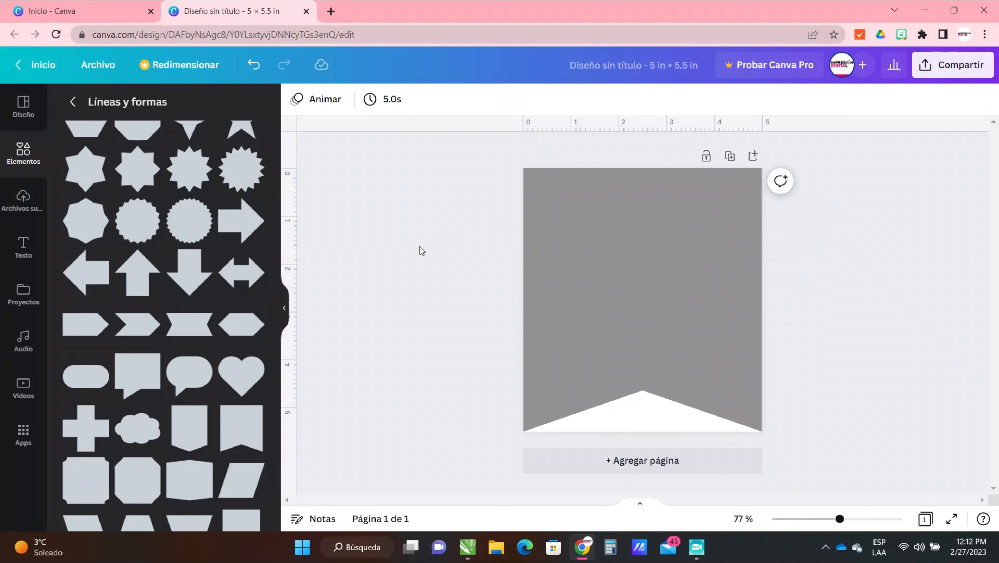
- Place the uploaded light-blue polka-dot image across the full page width, covering about the upper two thirds of the banner
left_click(22, 199)
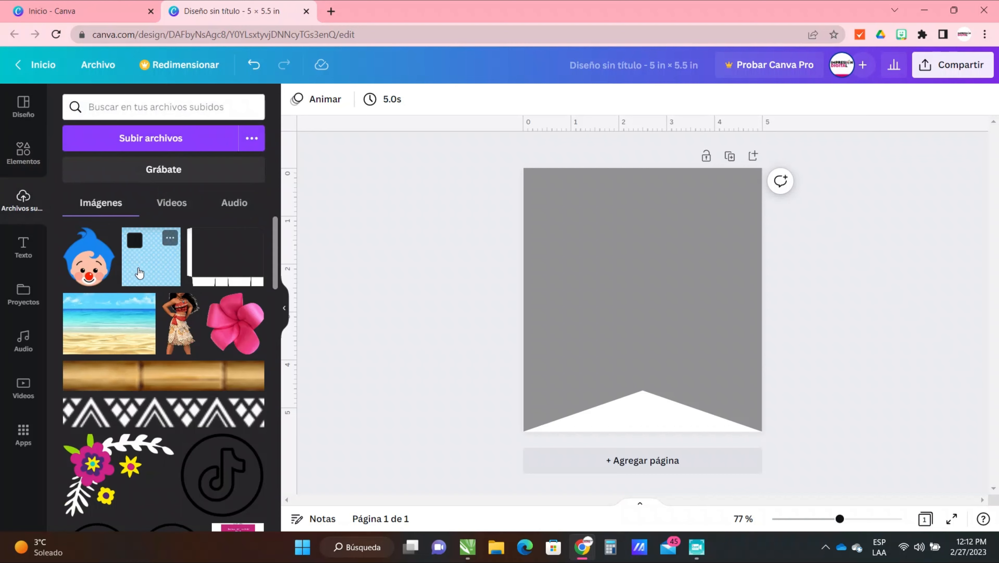
left_click(143, 273)
left_click_drag(639, 281, 607, 238)
left_click_drag(698, 168, 788, 131)
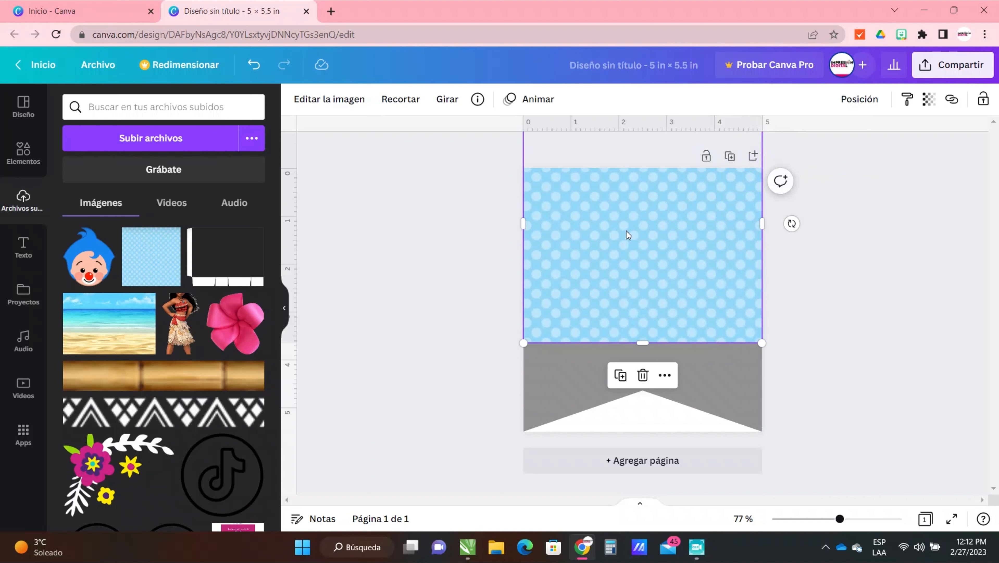
left_click_drag(840, 518, 831, 519)
left_click_drag(646, 148, 643, 196)
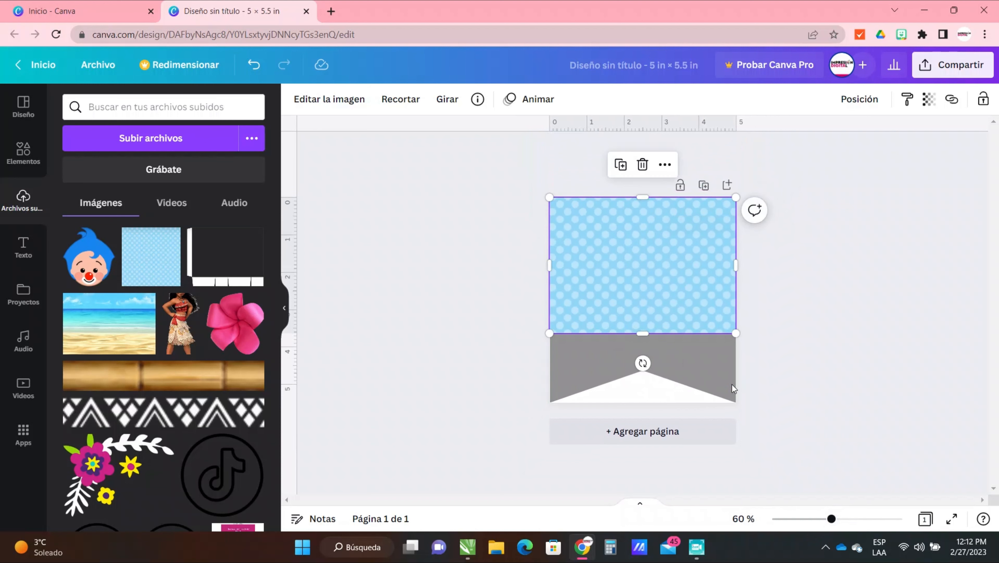
- Change the banner shape's fill from the default colors to light green
left_click(716, 368)
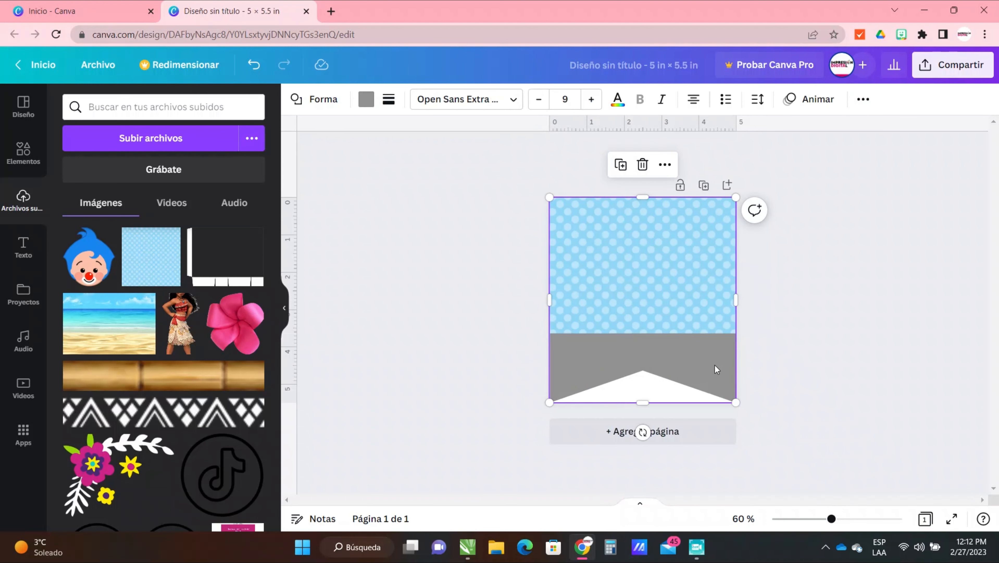
left_click(366, 99)
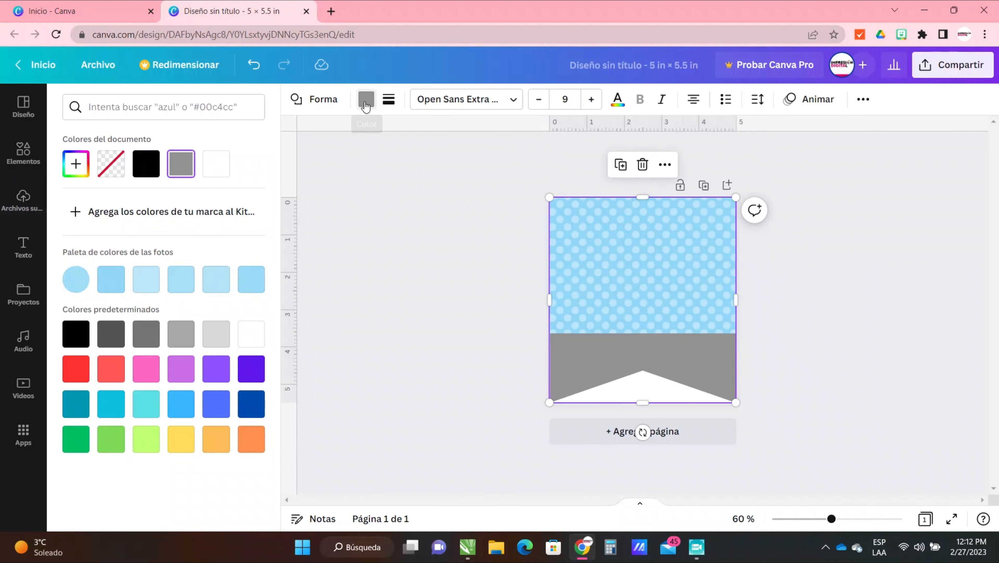
left_click(112, 438)
left_click(854, 295)
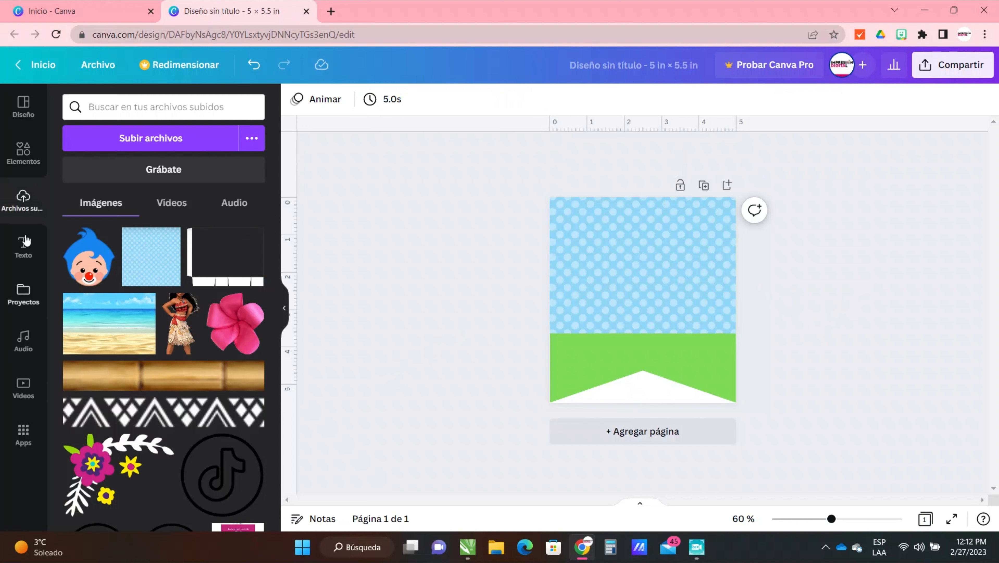
- Add a square and reshape it into a full-width strip about 0.25 in high along the page's upper edge
left_click(22, 153)
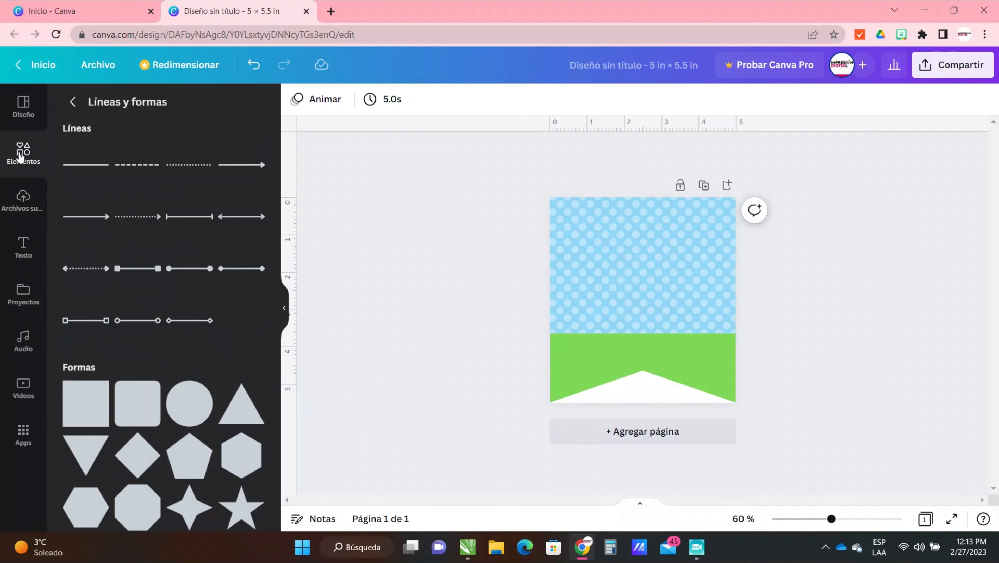
left_click(79, 404)
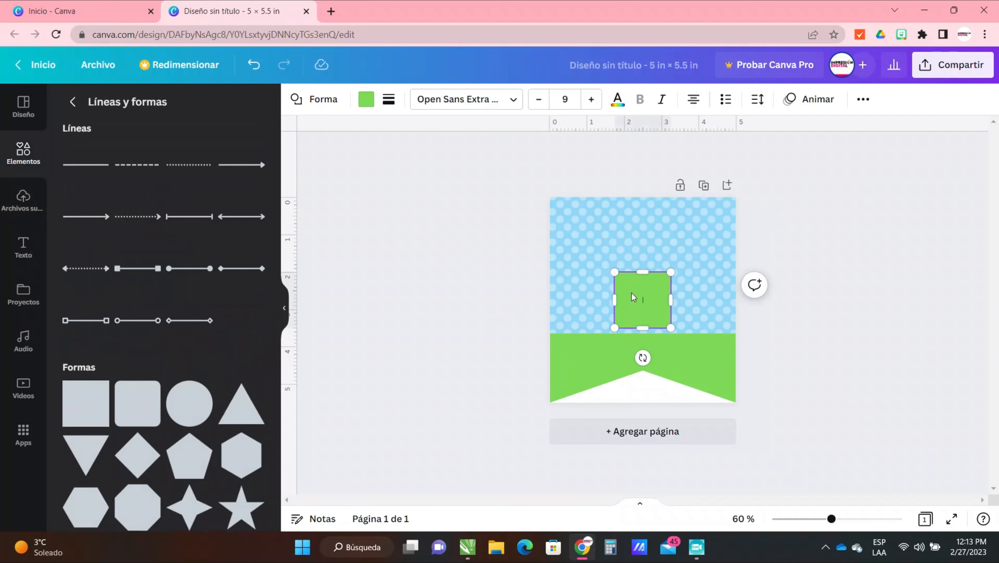
left_click_drag(633, 296, 736, 205)
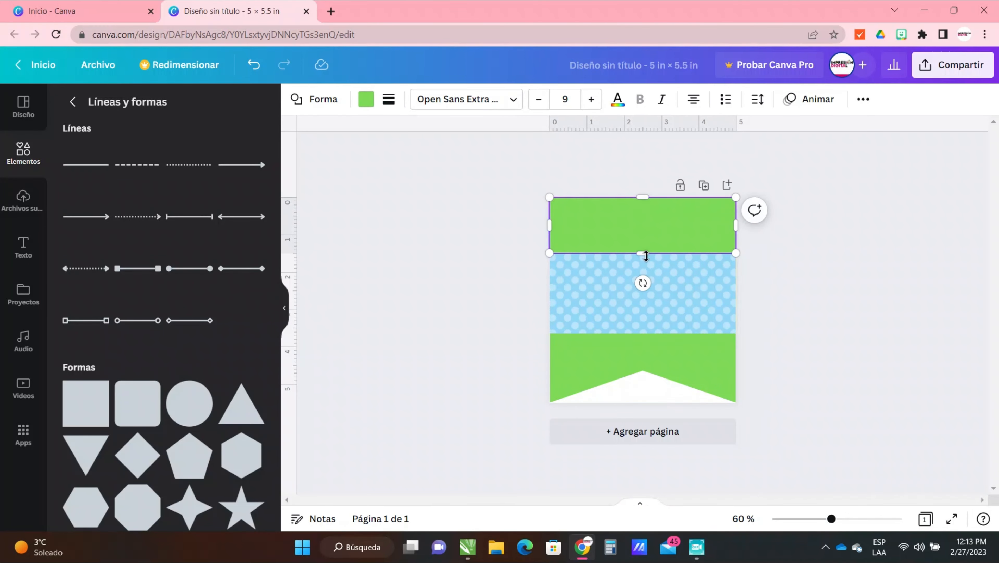
left_click_drag(645, 252, 646, 206)
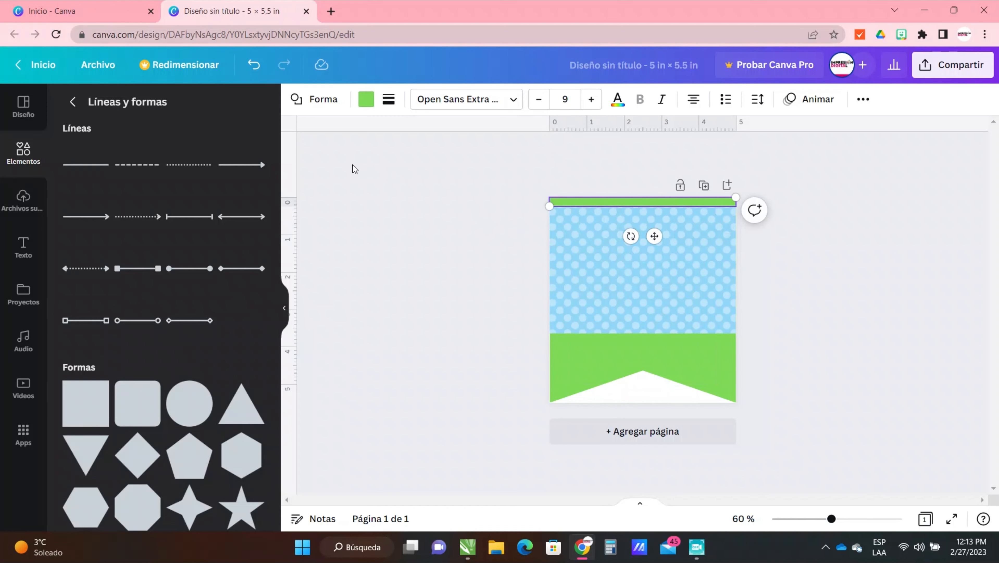
- Color the thin strip along the page's upper edge red
left_click(365, 99)
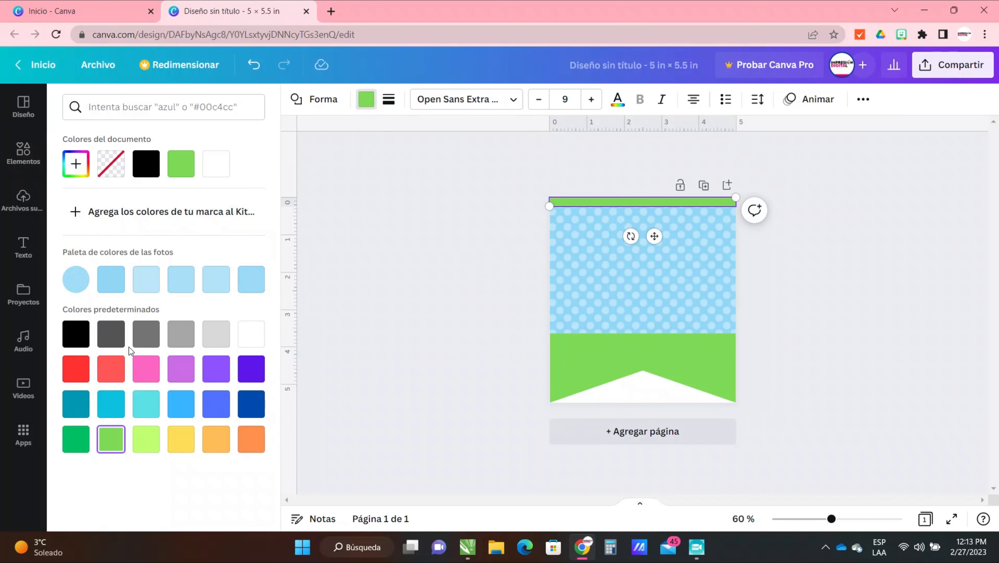
left_click(76, 368)
left_click(404, 276)
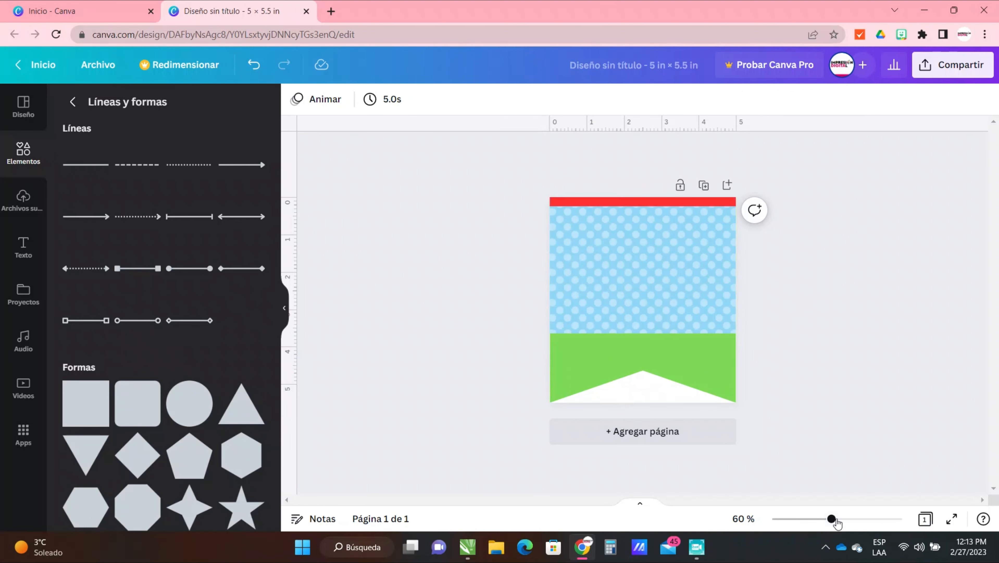
- Add a circle, shrink it to about 0.4 in and place it in the page's upper-left corner over the red strip
left_click_drag(831, 519, 850, 519)
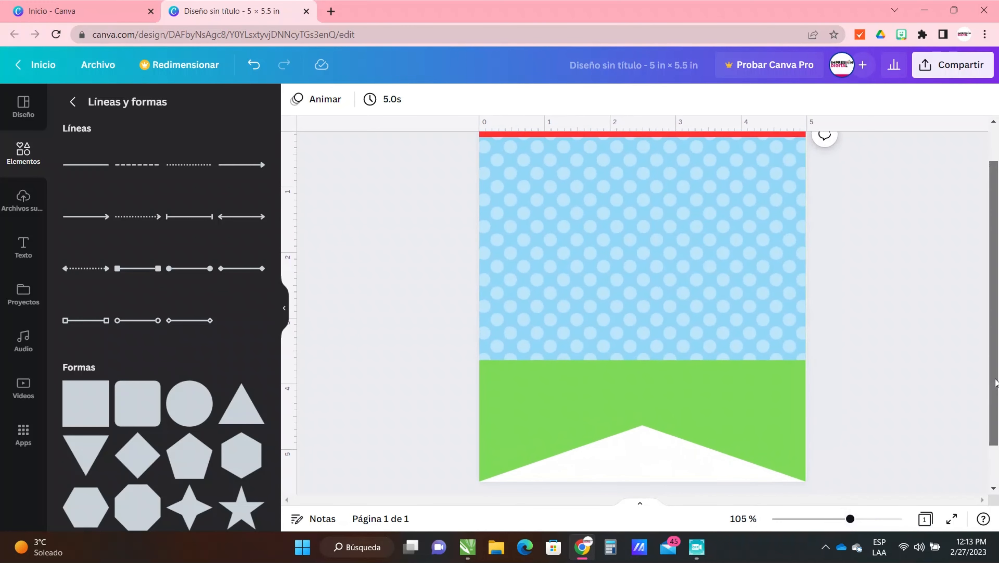
scroll(996, 315, "up", 1)
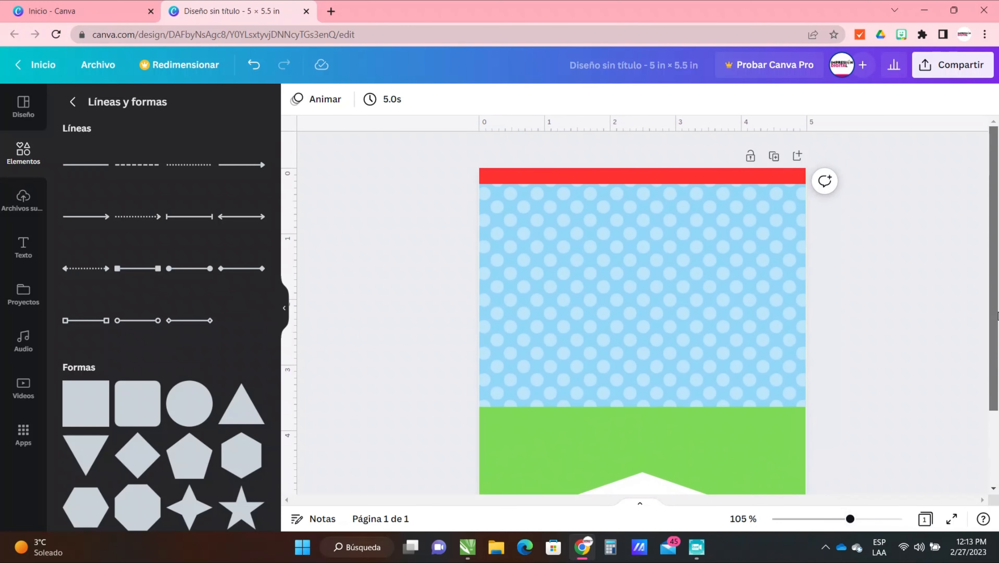
left_click(182, 409)
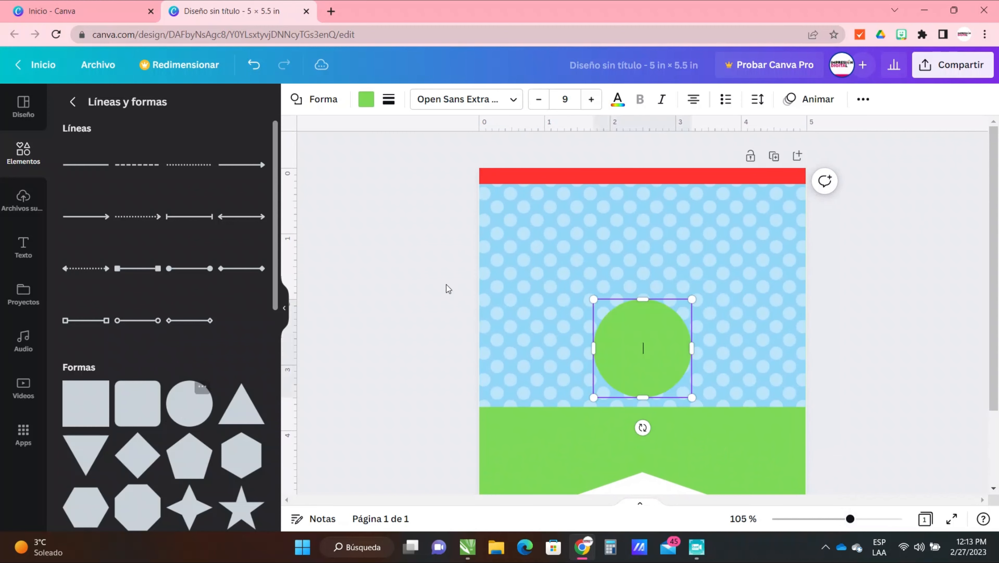
left_click_drag(636, 329, 521, 199)
left_click_drag(577, 266, 500, 202)
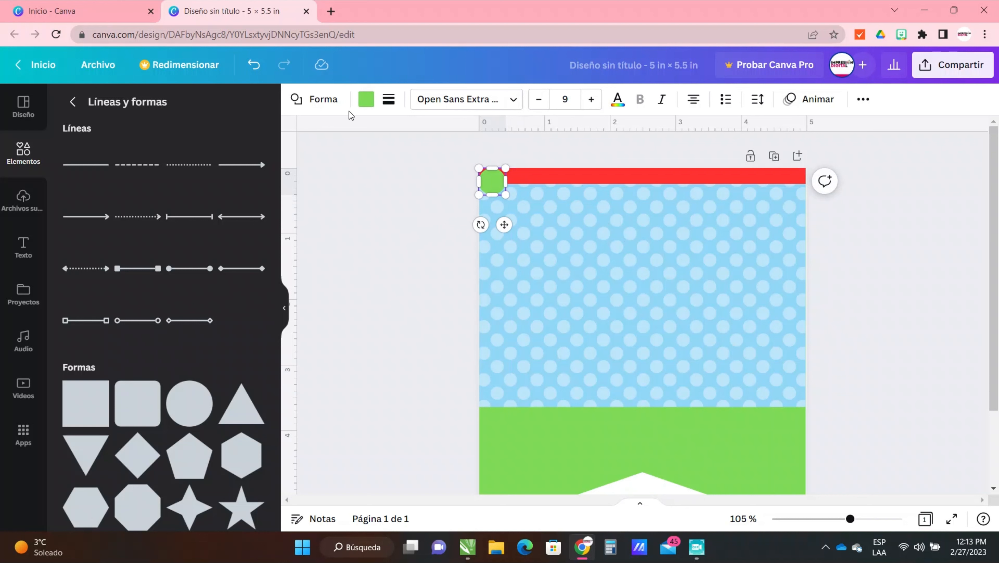
left_click(440, 208)
- Duplicate the green circle and place the copy directly beside the first one over the red strip
left_click(489, 189)
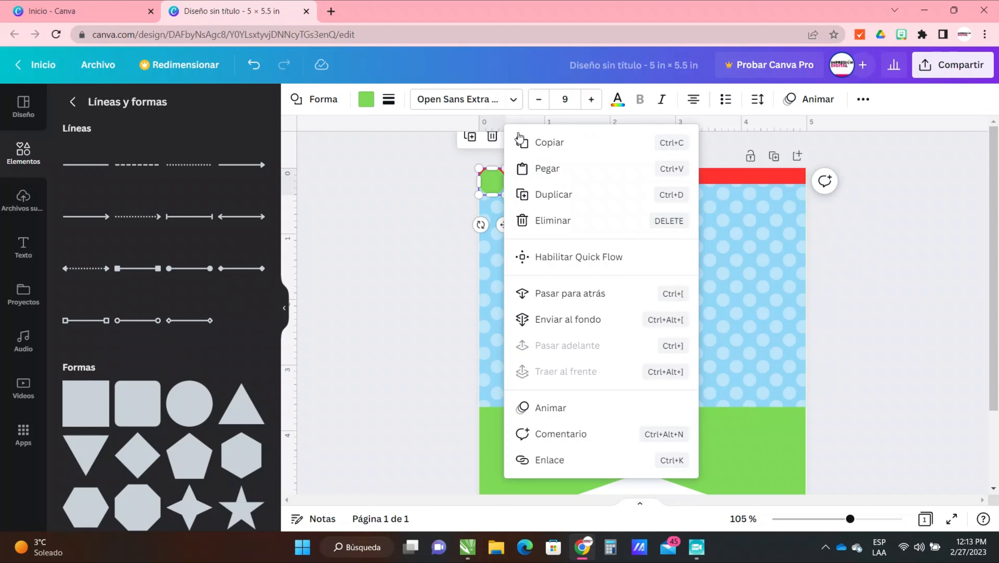
left_click(514, 135)
left_click(549, 198)
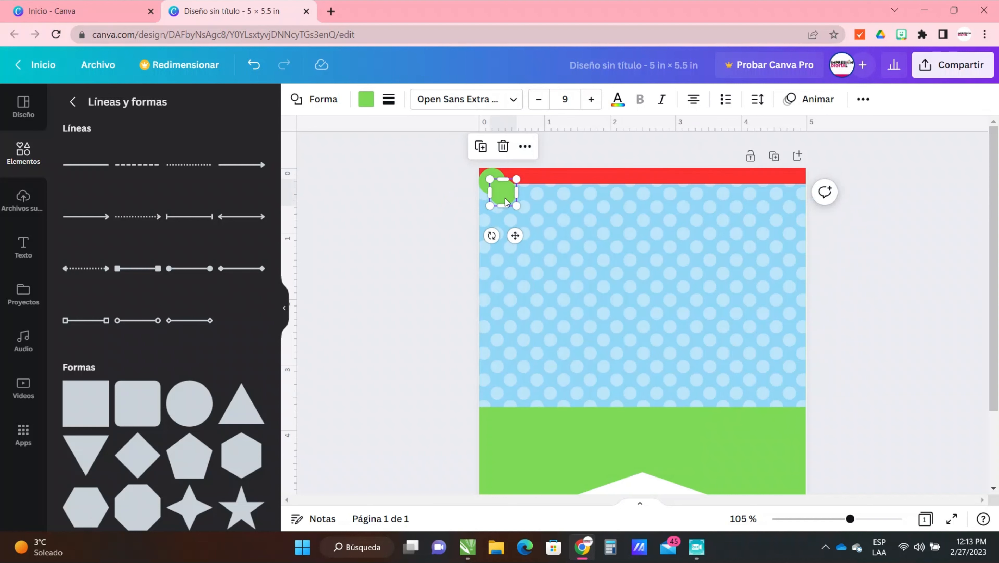
left_click_drag(508, 192, 520, 188)
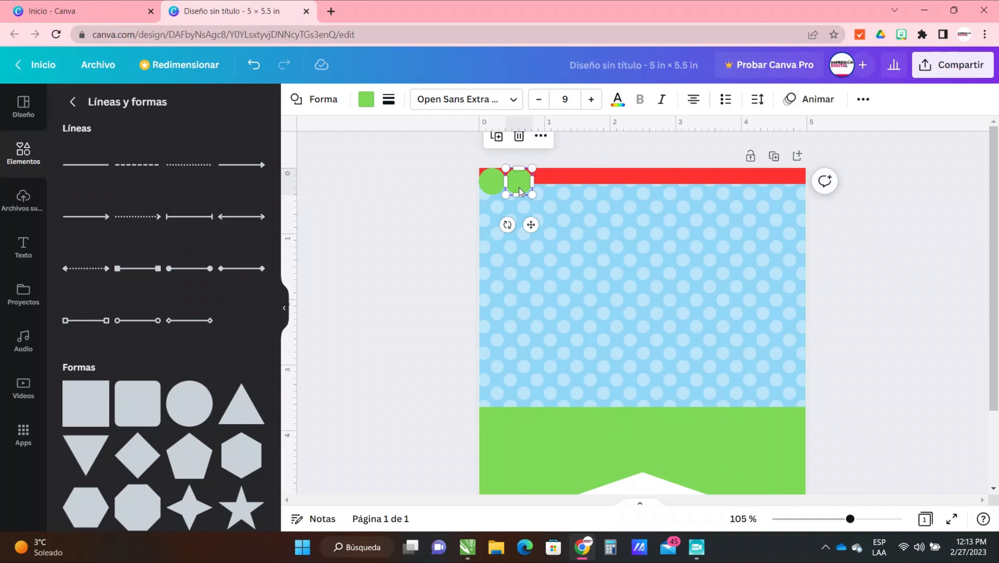
- Keep duplicating the newest circle ten more times, extending the touching row along the red strip to twelve circles
left_click(540, 138)
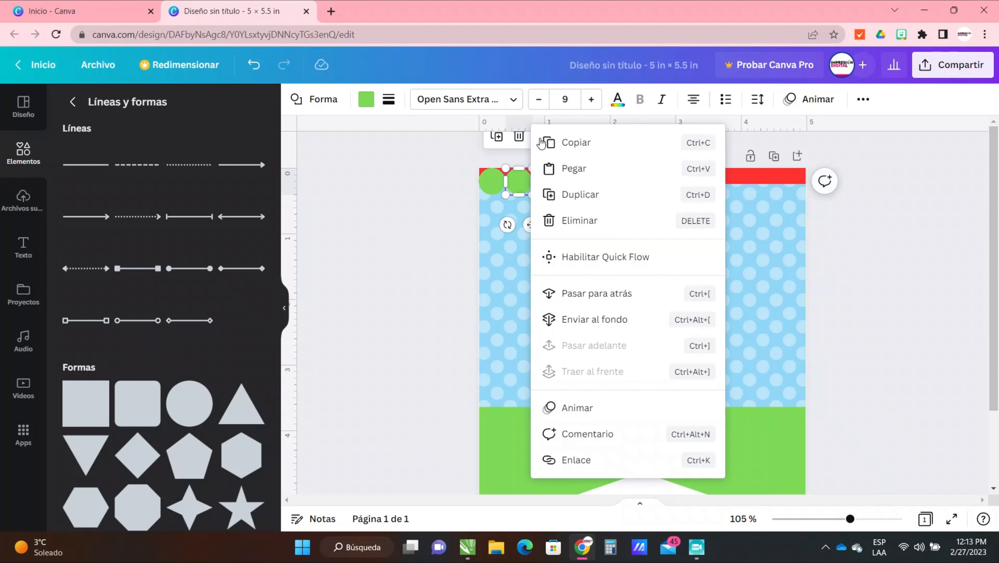
left_click(574, 195)
left_click(567, 137)
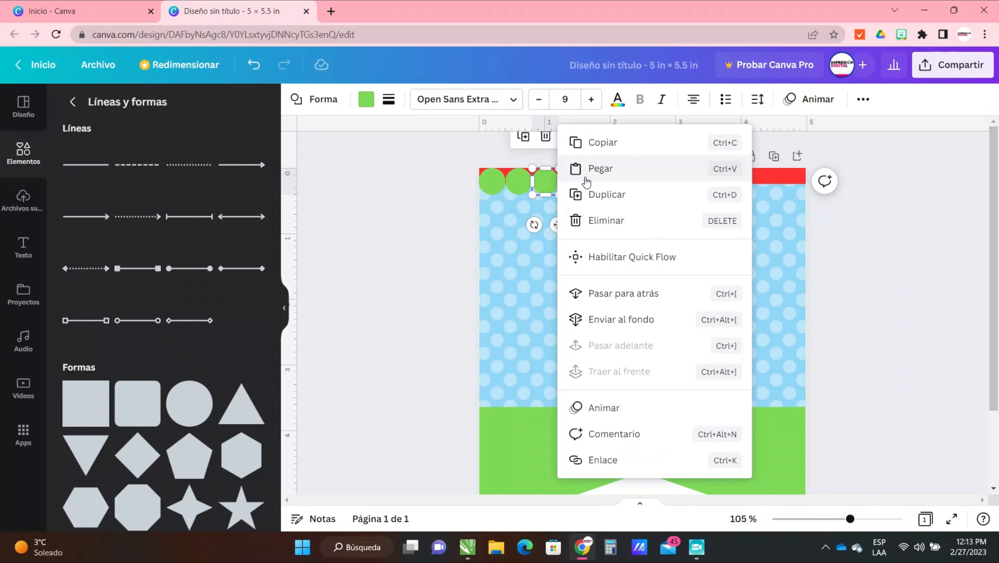
left_click(594, 194)
left_click(593, 138)
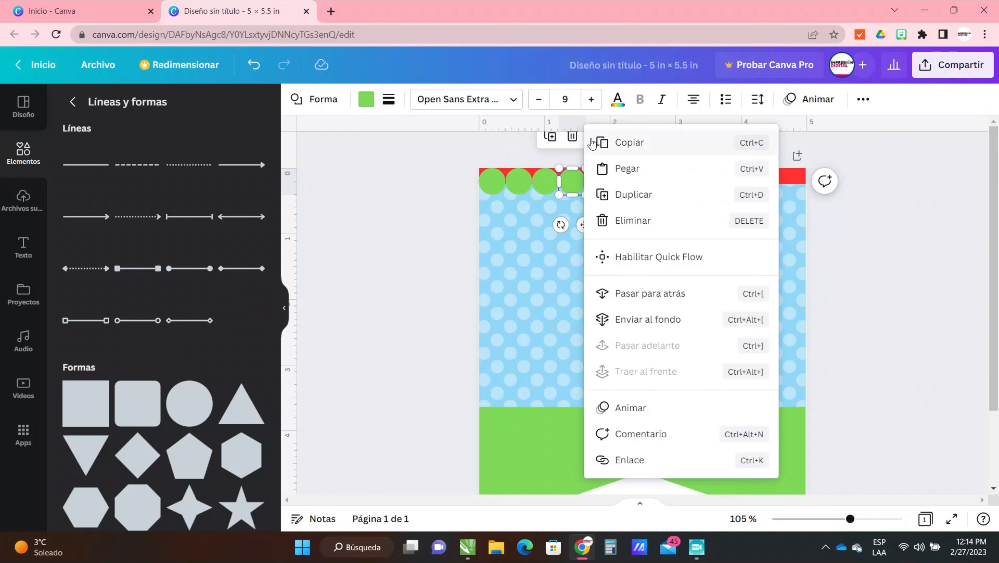
left_click(594, 194)
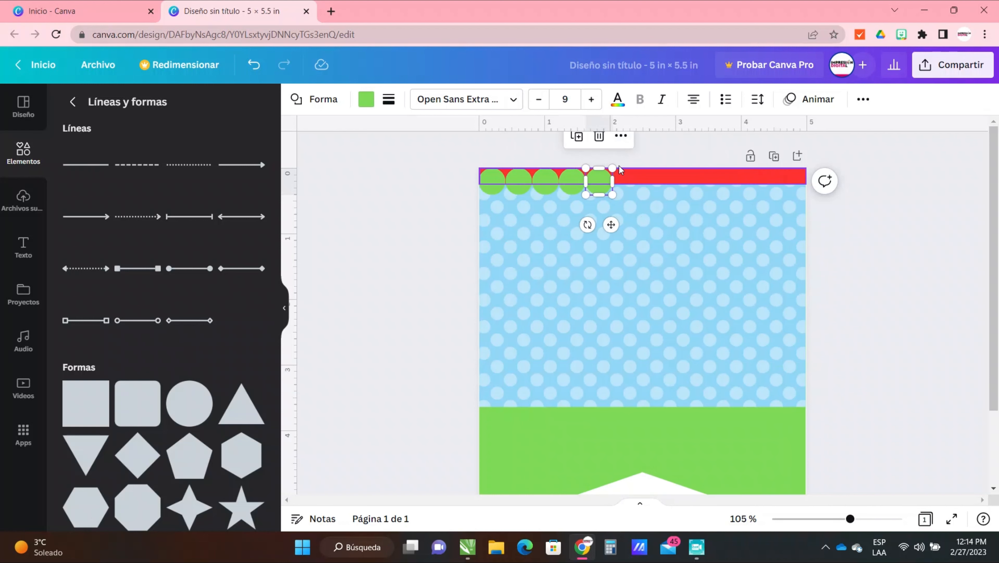
left_click(621, 137)
left_click(634, 193)
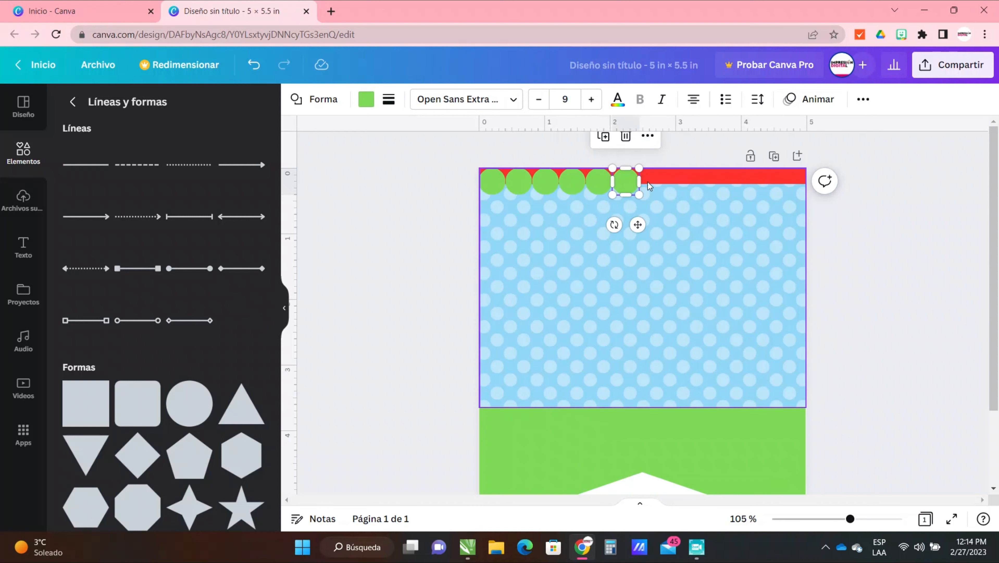
left_click(646, 137)
left_click(669, 193)
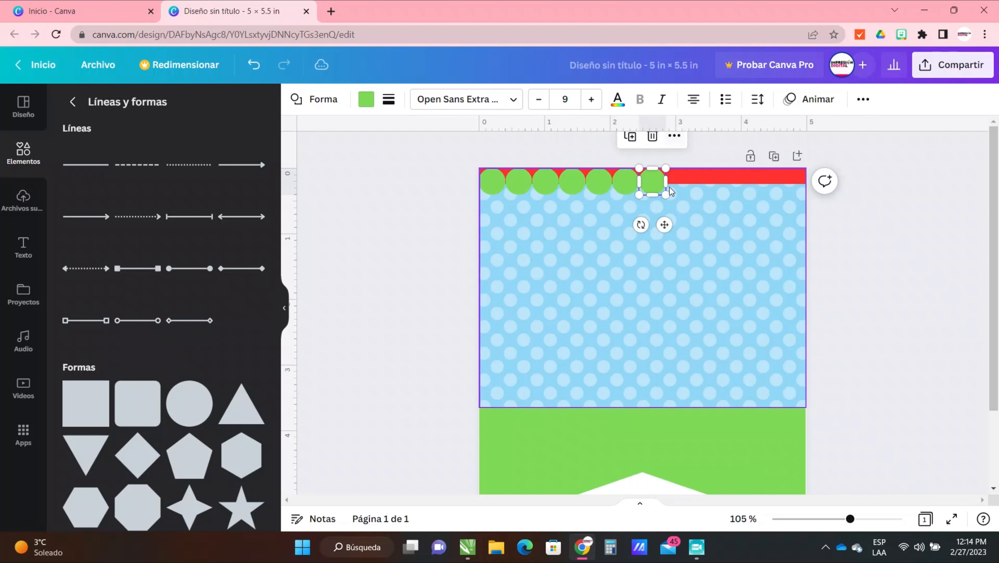
left_click(674, 137)
left_click(697, 195)
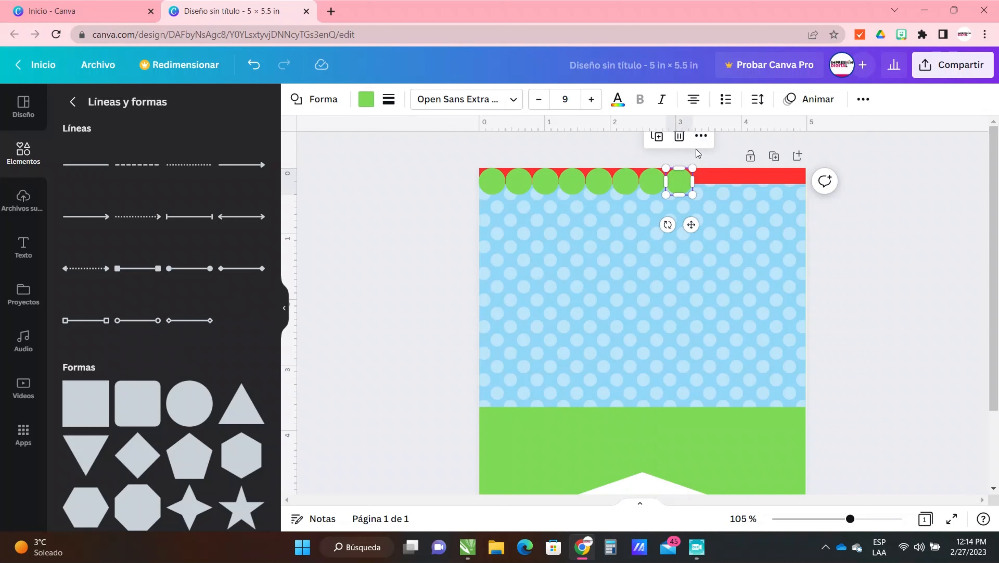
left_click(701, 138)
left_click(732, 195)
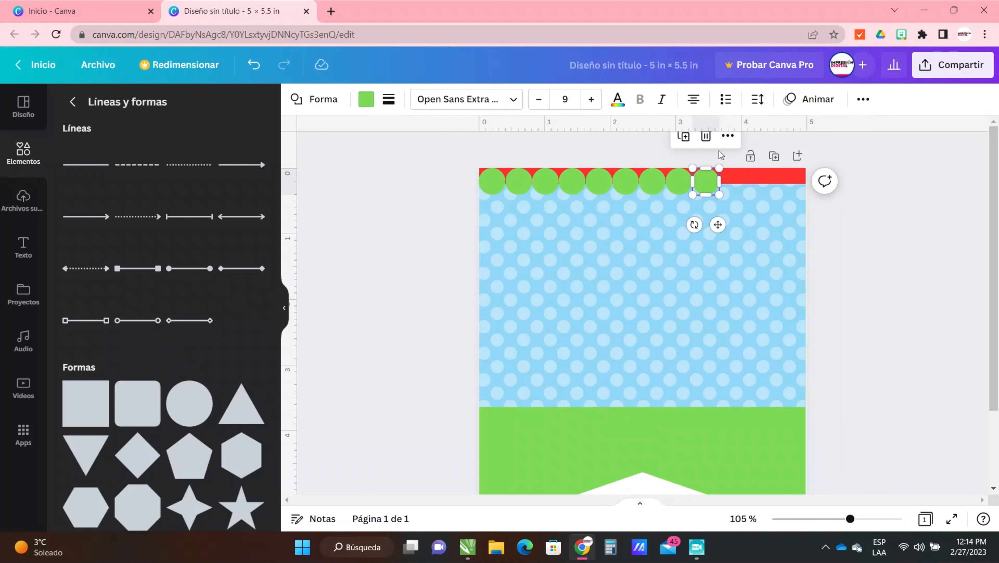
left_click(727, 137)
left_click(751, 195)
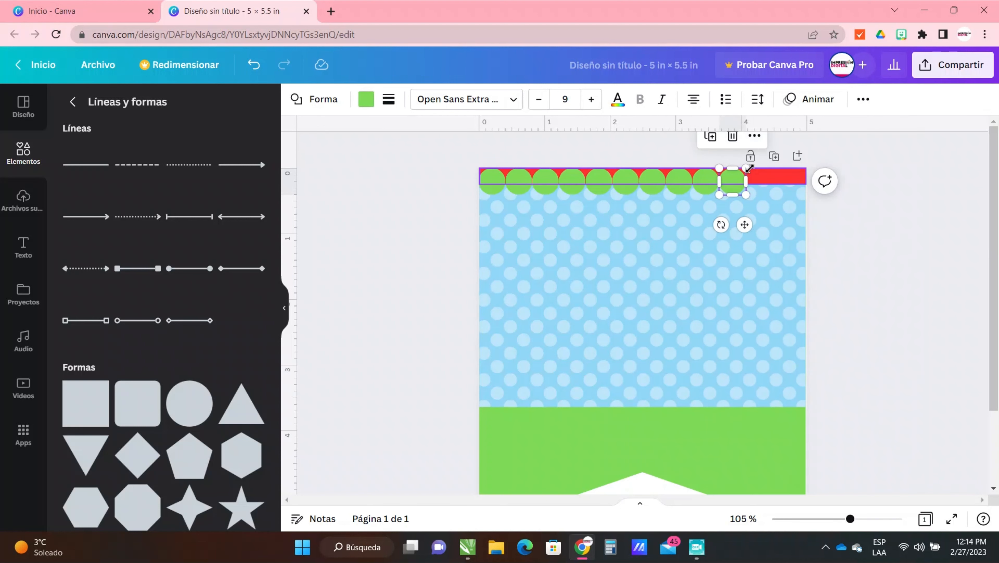
left_click(753, 137)
left_click(777, 195)
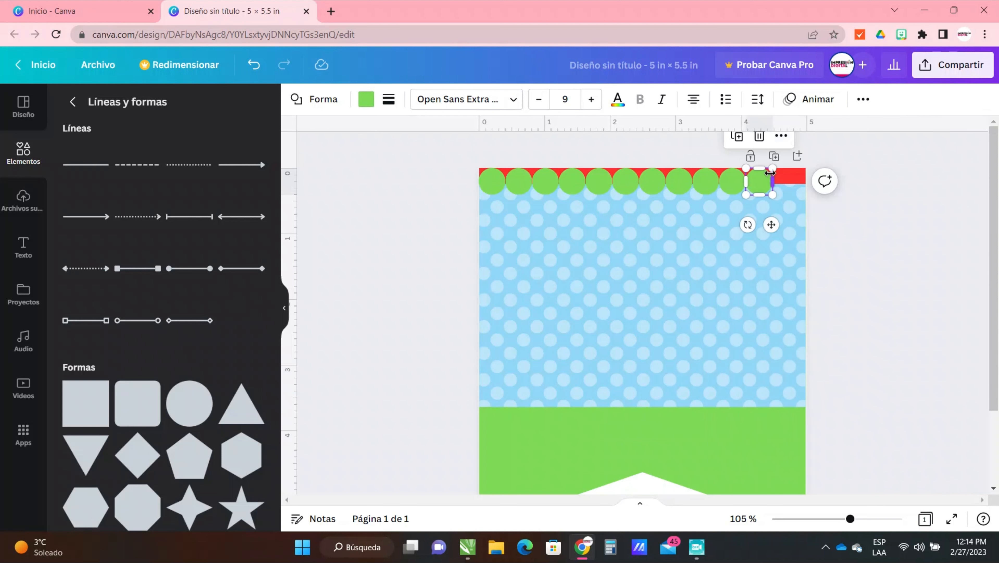
left_click(780, 135)
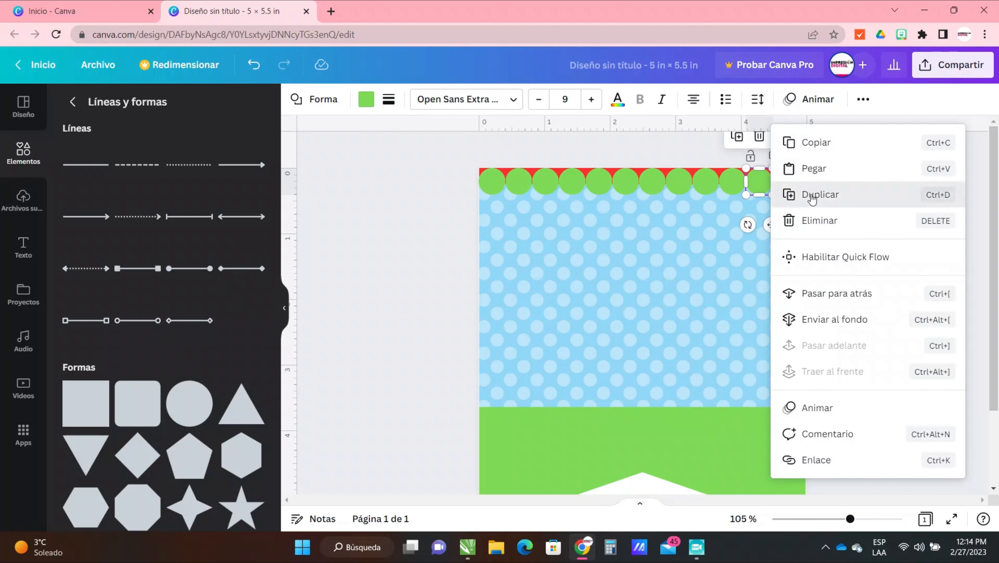
left_click(804, 194)
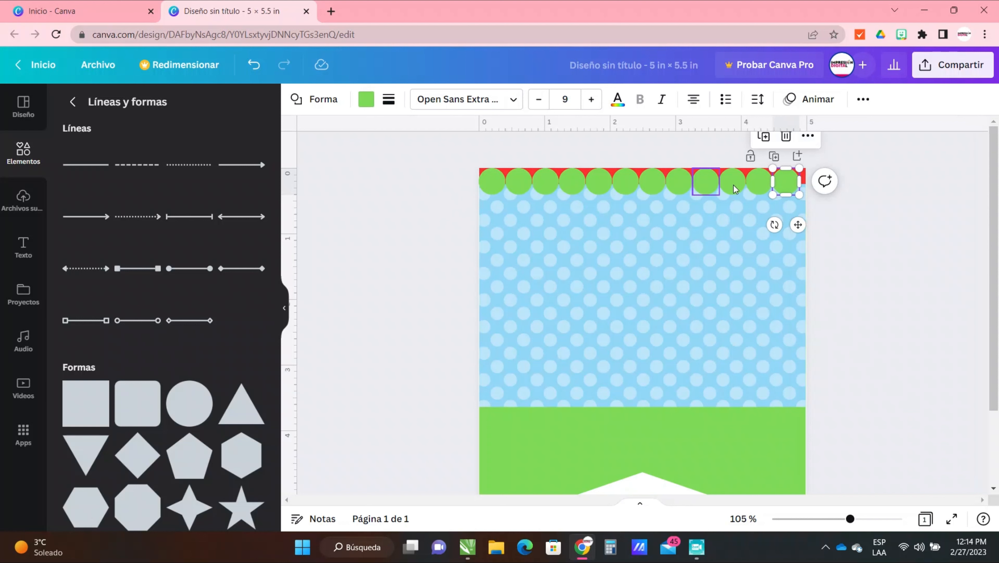
- Select all twelve circles together and enlarge them proportionally so the row spans the full page width
left_click(759, 182, "shift")
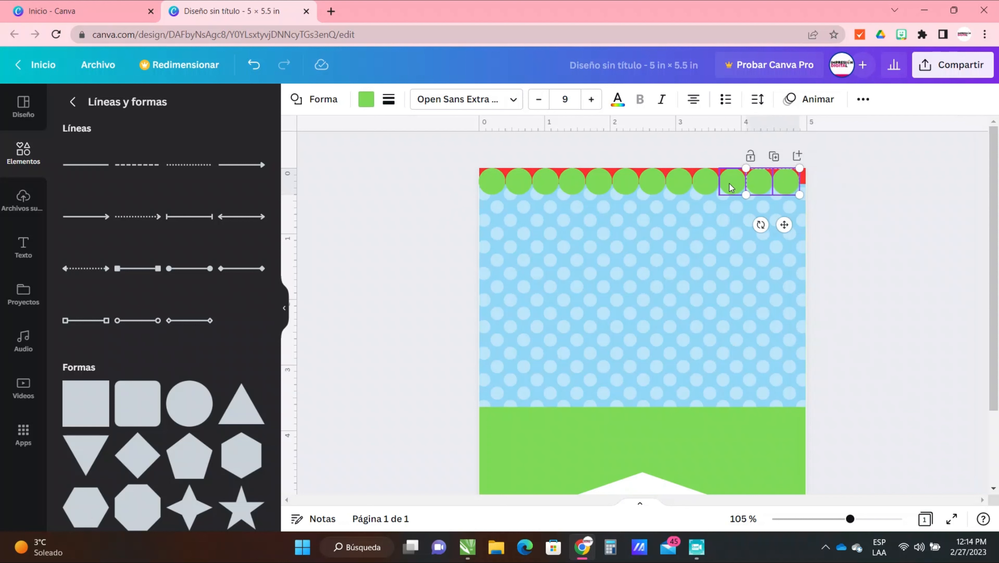
left_click(726, 184, "shift")
left_click(706, 183, "shift")
left_click(688, 183, "shift")
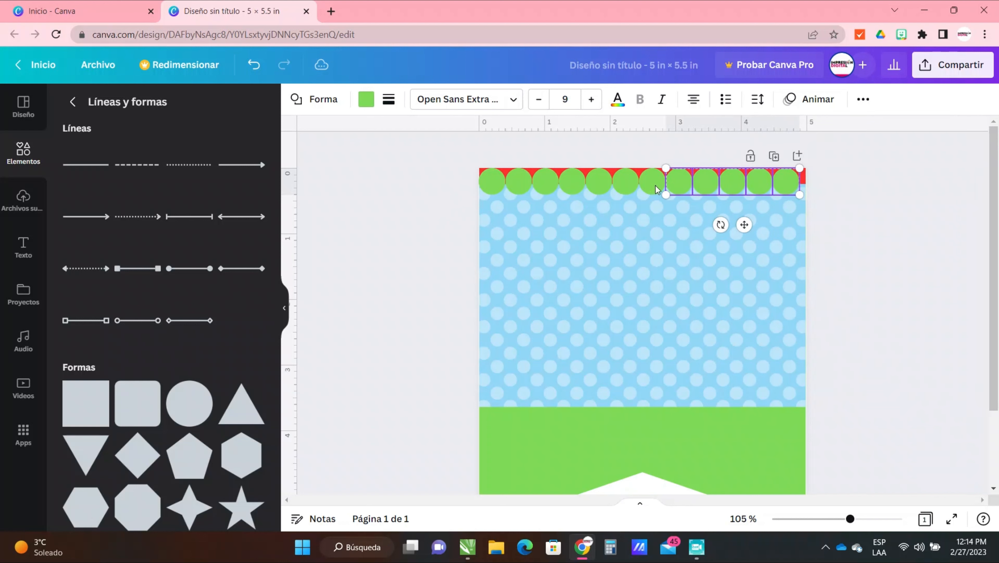
left_click(653, 185, "shift")
left_click(628, 185, "shift")
left_click(599, 185, "shift")
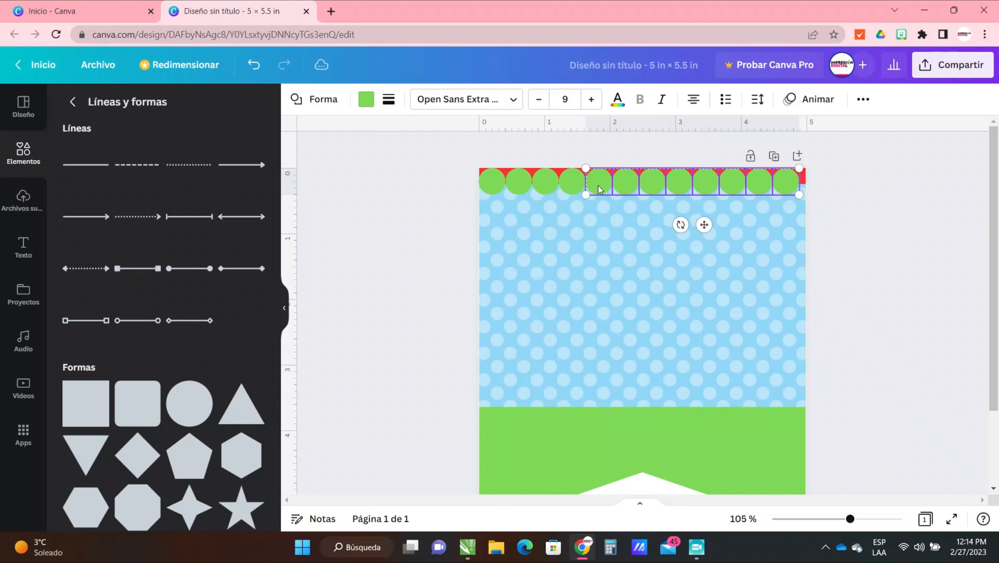
left_click(572, 186, "shift")
left_click(549, 187, "shift")
left_click(521, 185, "shift")
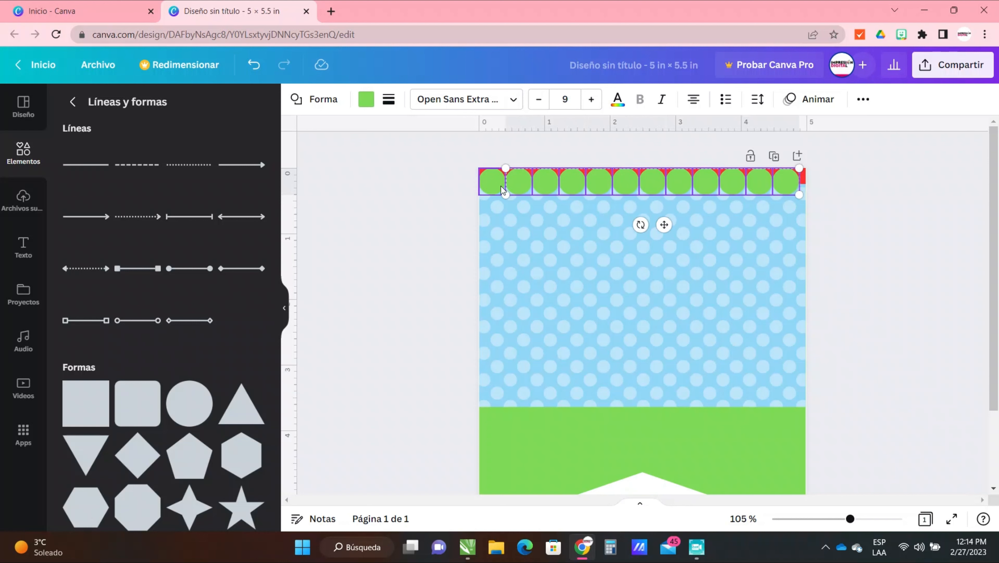
left_click(502, 186, "shift")
left_click_drag(798, 195, 805, 195)
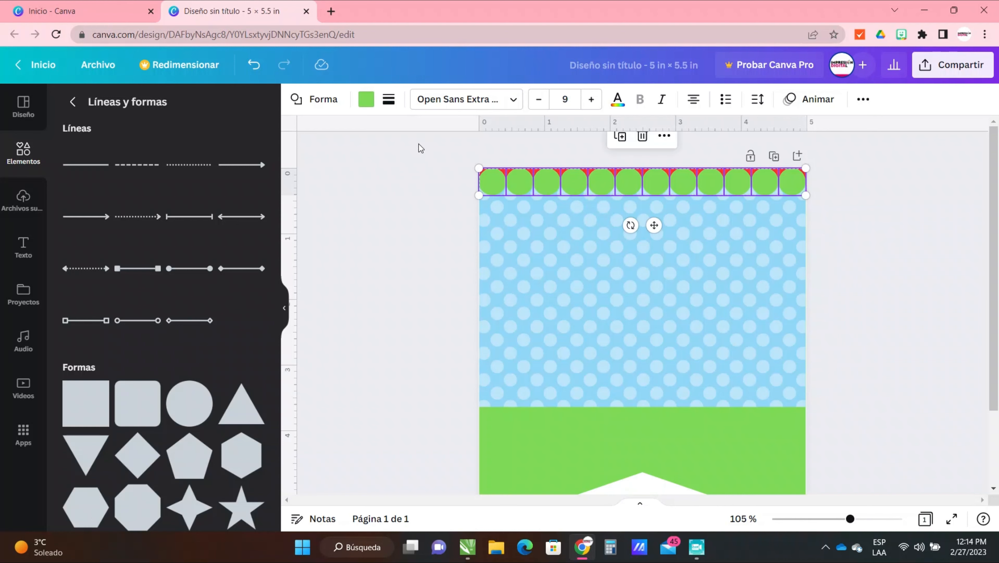
- Color the selected row of circles with the document's red to match the strip, and deselect it
left_click(365, 105)
left_click(221, 170)
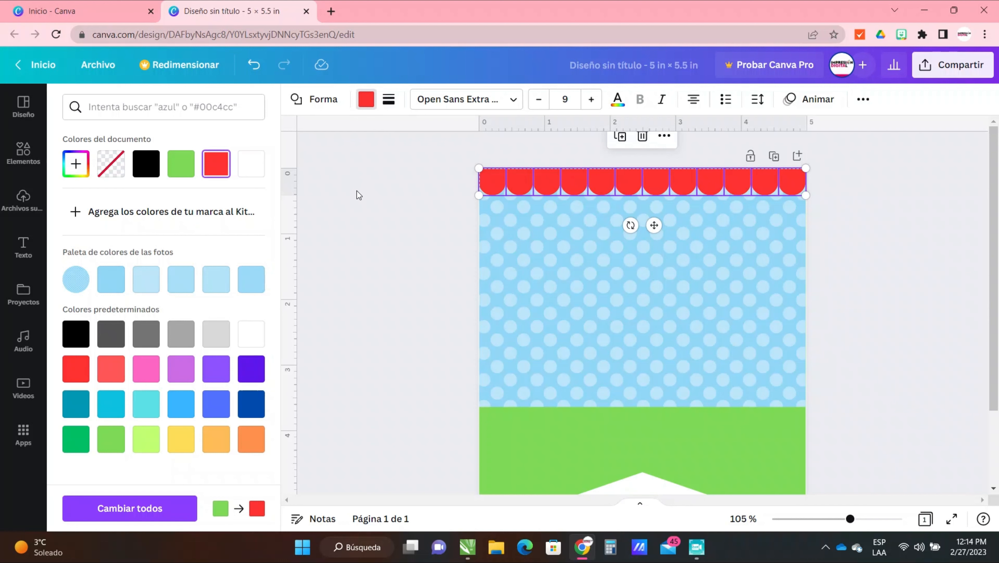
left_click(407, 205)
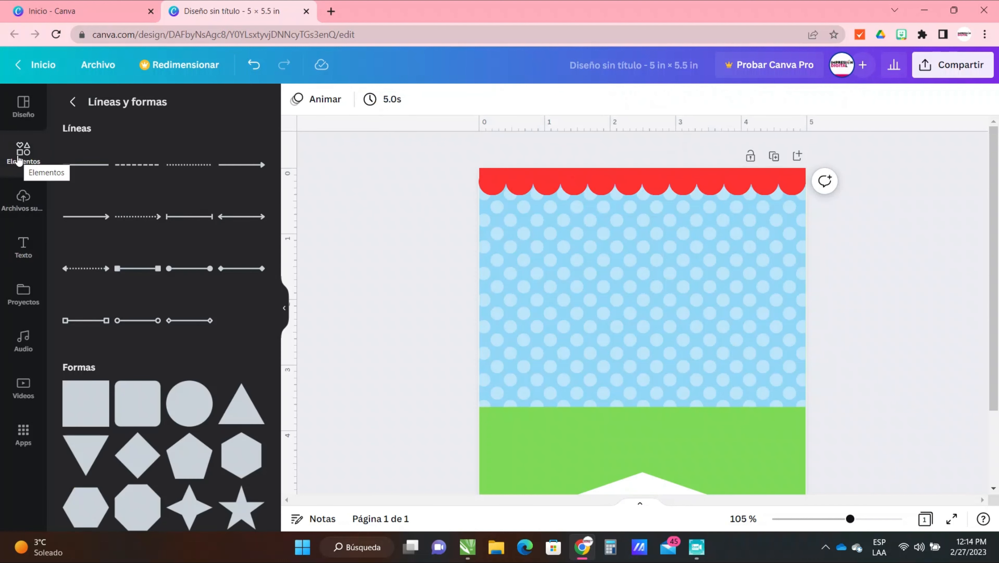
- Add a small body-text box to the page reading "Oprime Shift y seleccionas todos los circulos."
left_click(23, 248)
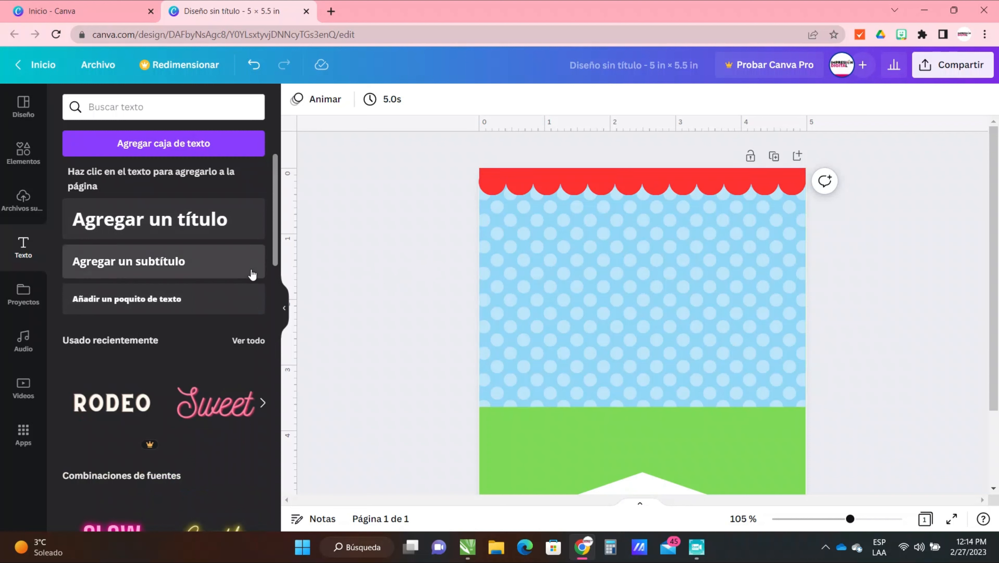
left_click(185, 305)
type("apri")
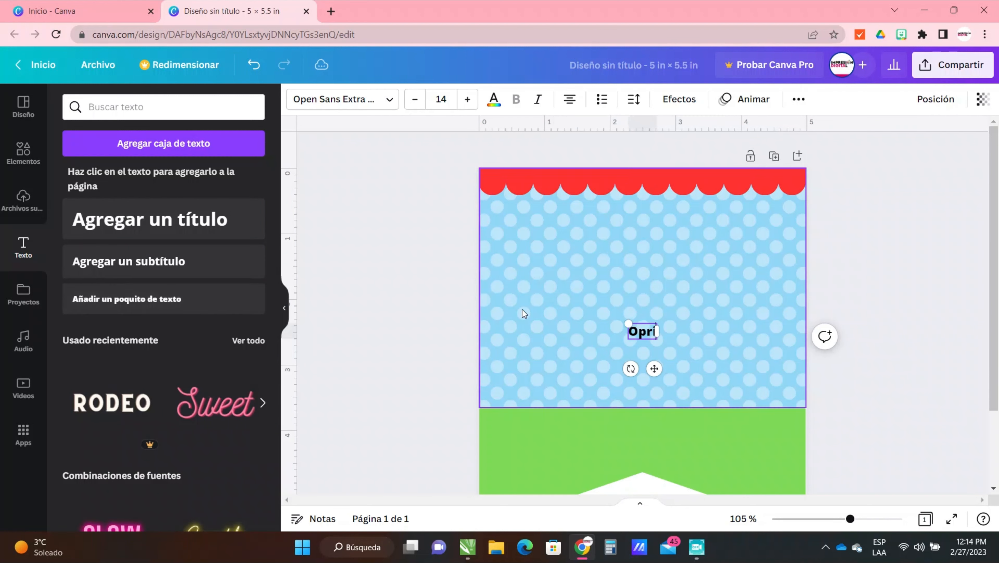
type("me Shi")
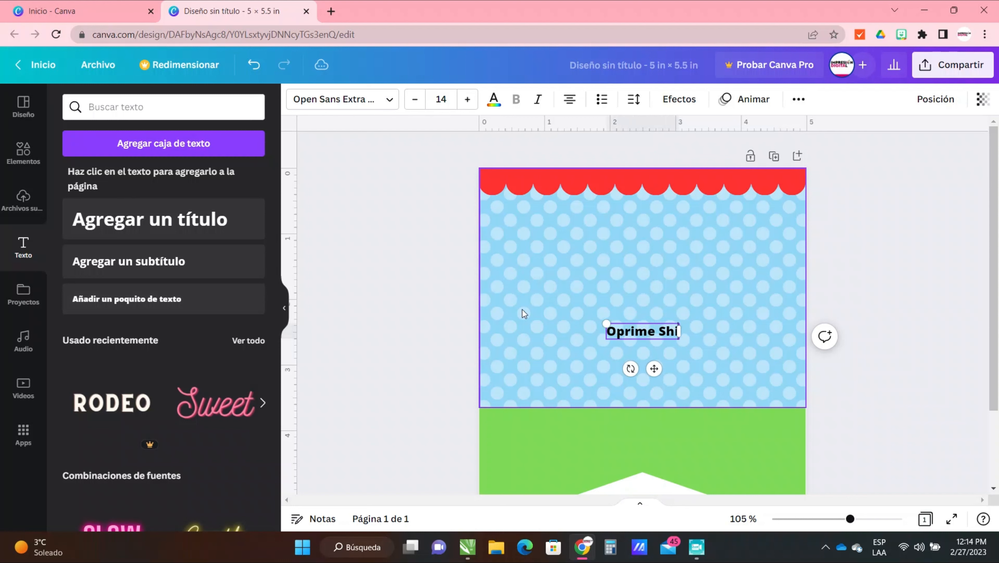
type("ft")
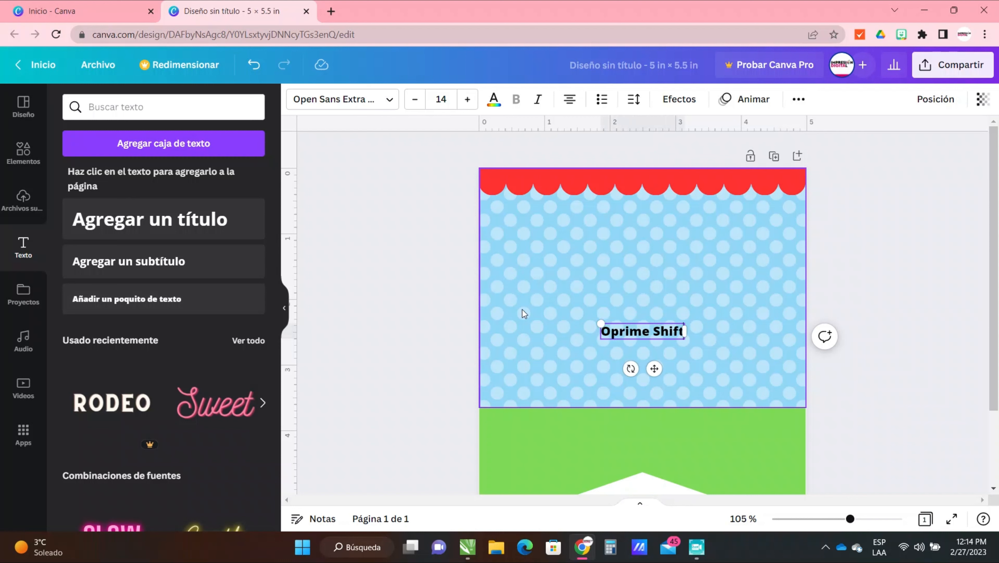
type(" y se")
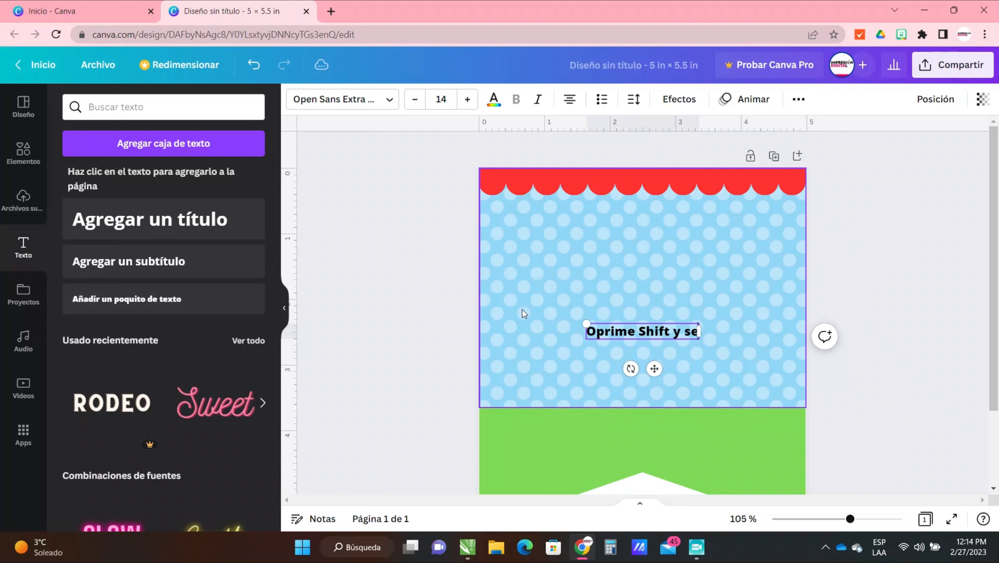
type("lecciona")
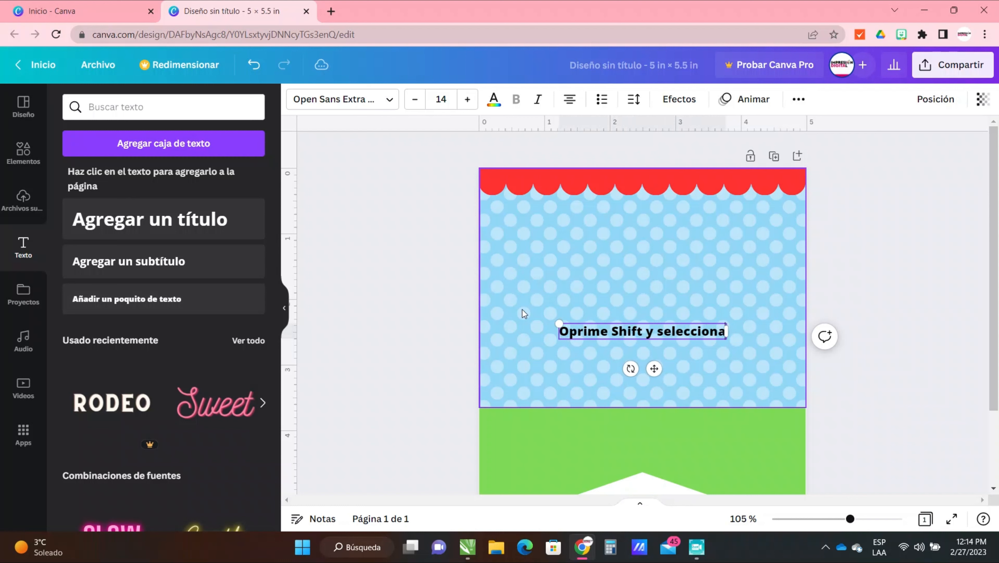
type("s tod")
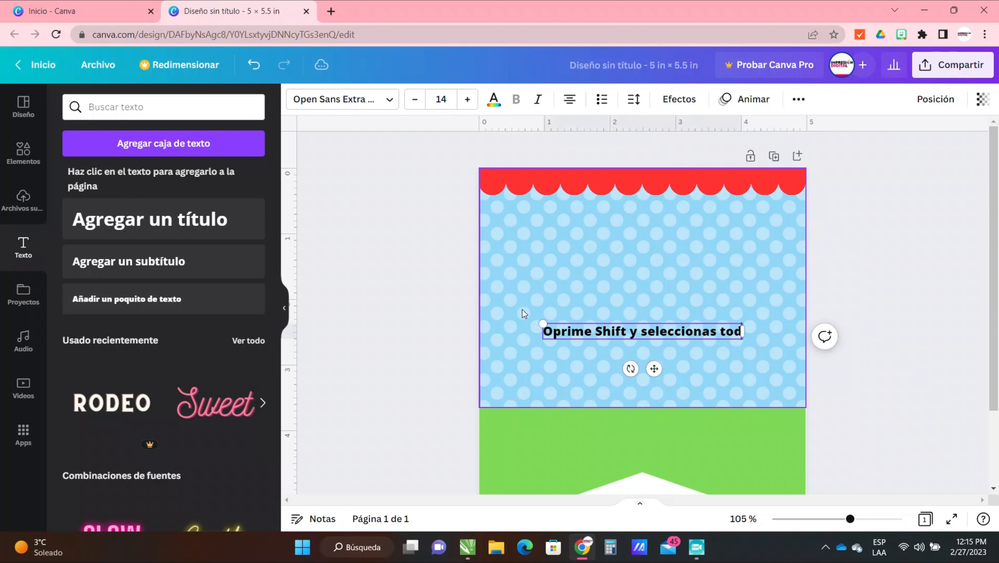
type("os los circulos")
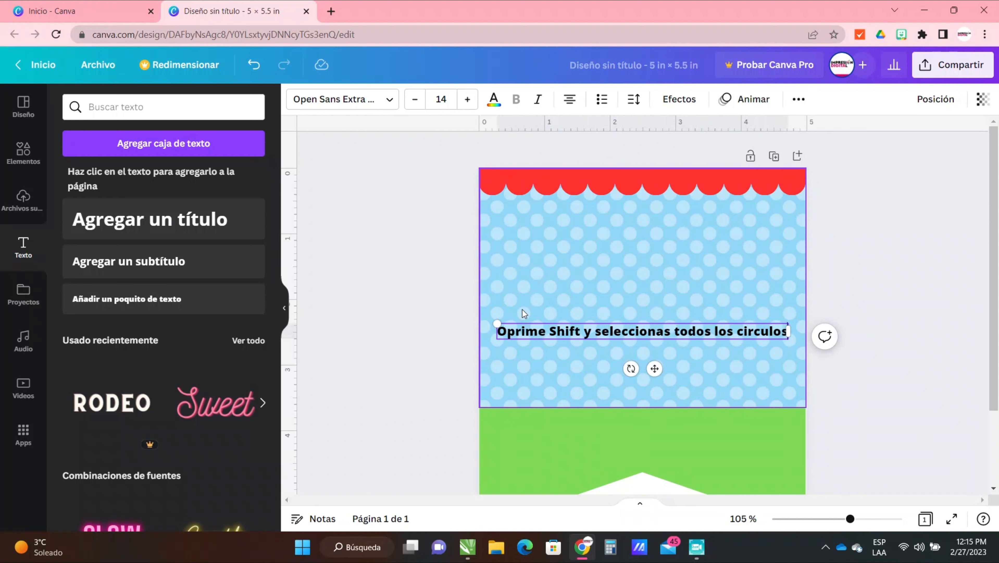
type(".")
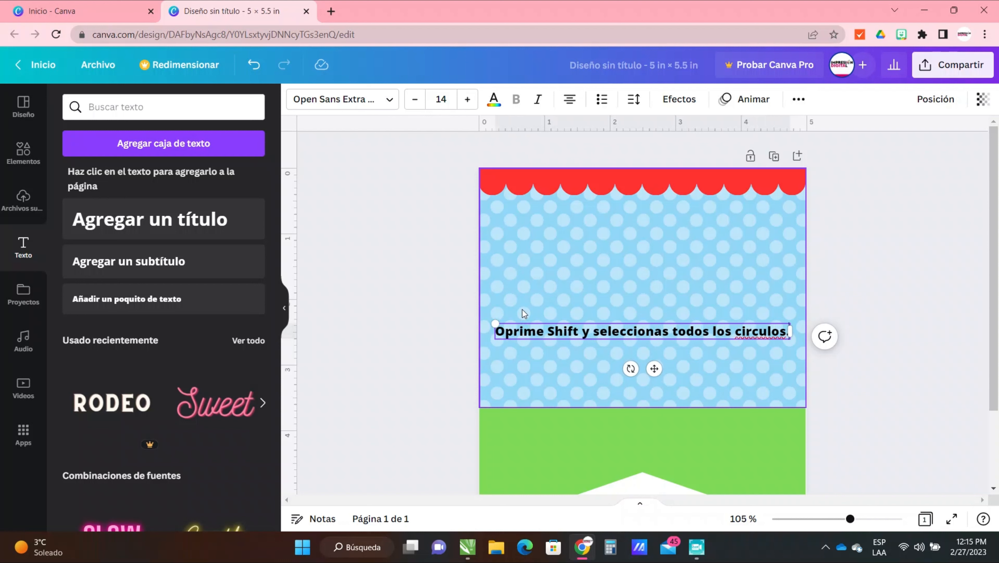
- Extend the text note with the sentence "Para agrandarlos juntos y / o cambiarles el color a todos."
type("Par")
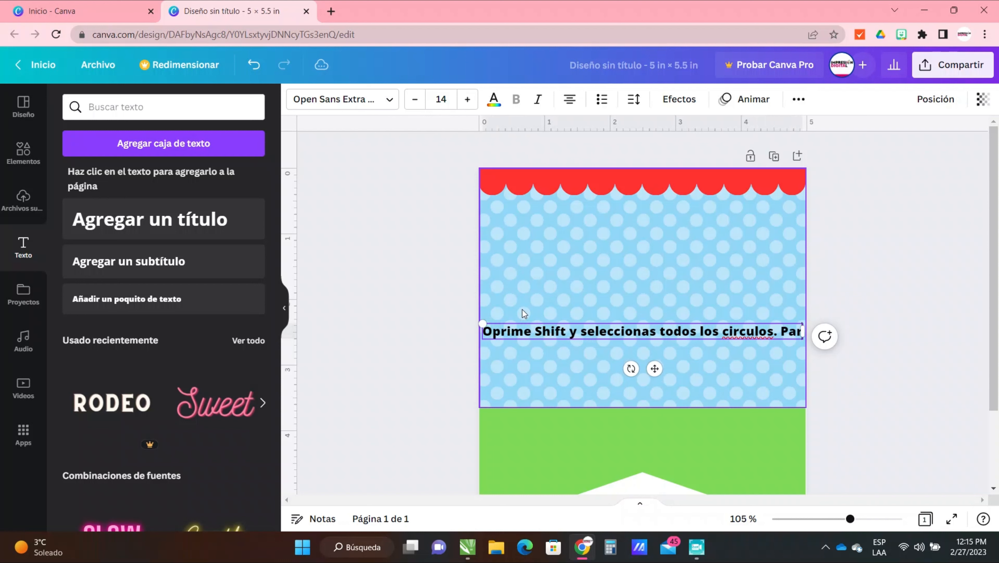
type("a agrand")
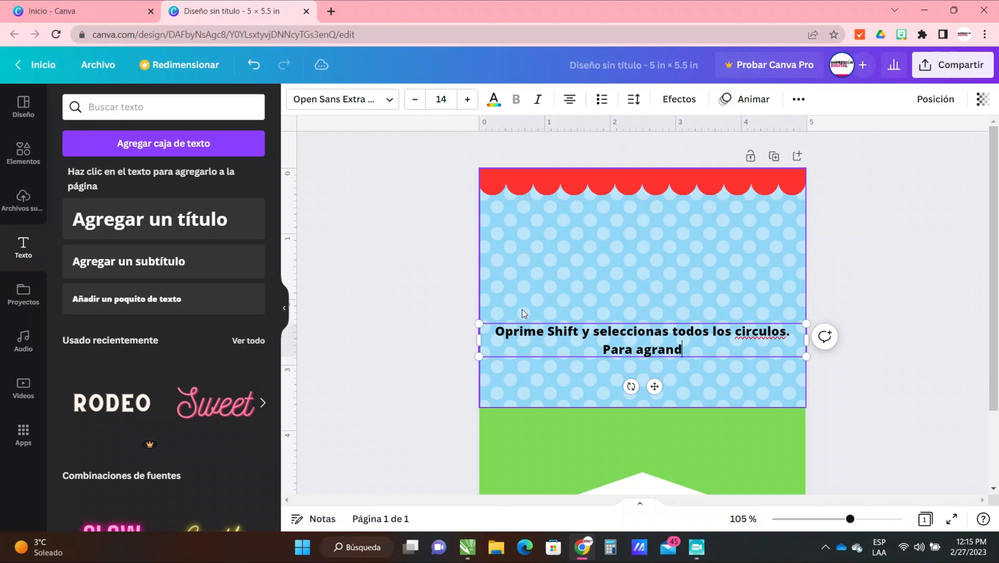
type("arlos juntos y / o")
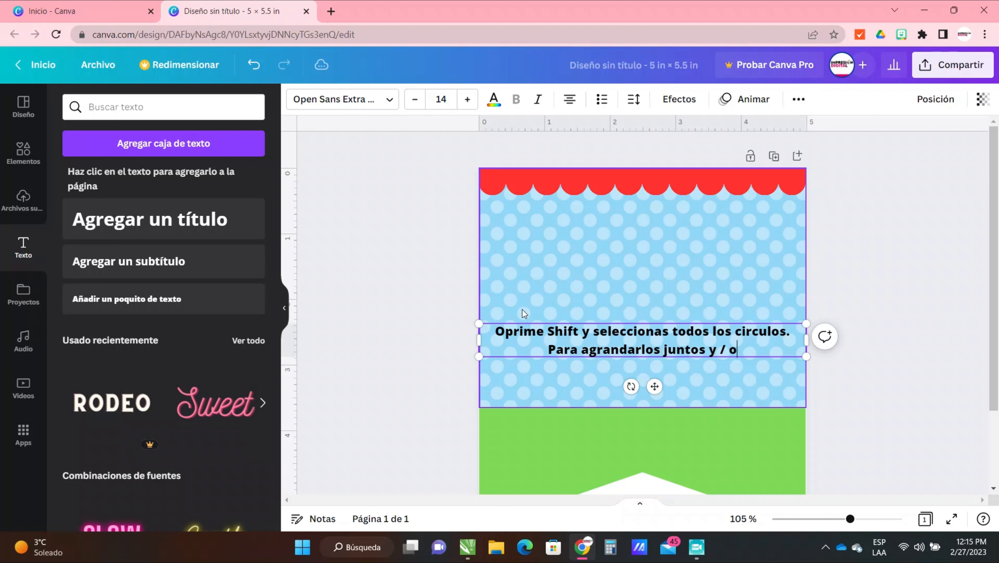
type(" cambiarle")
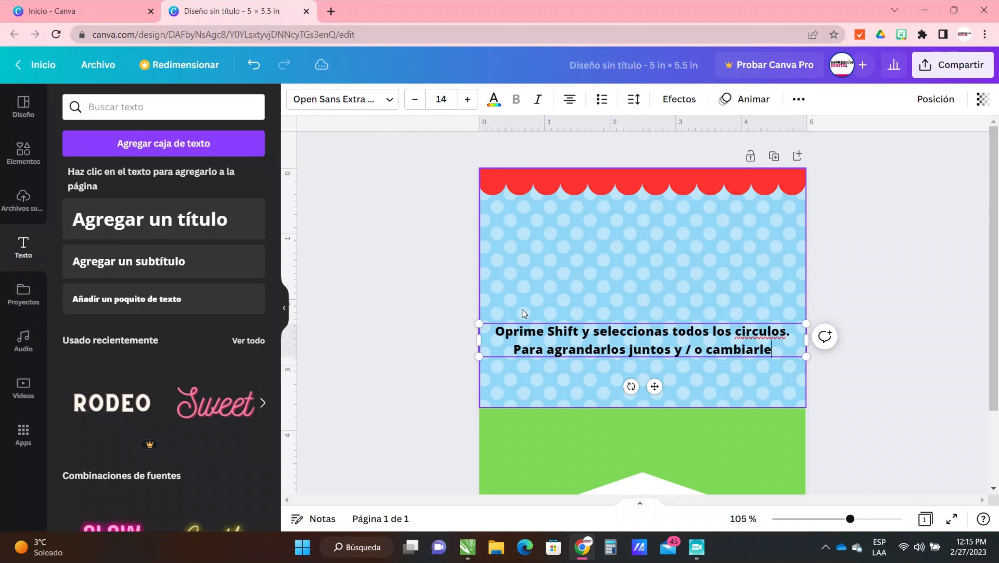
type("s el color")
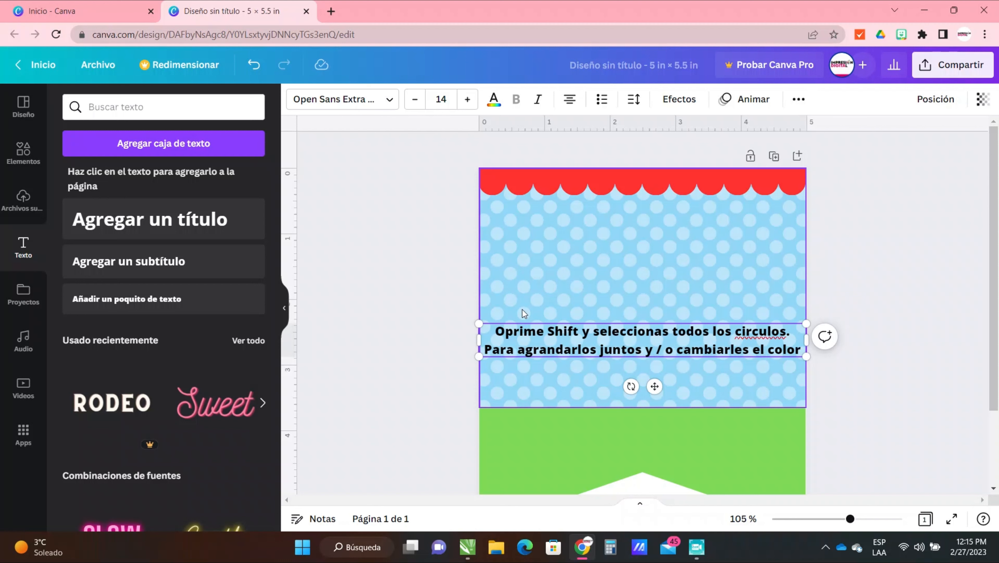
type(" a todos.")
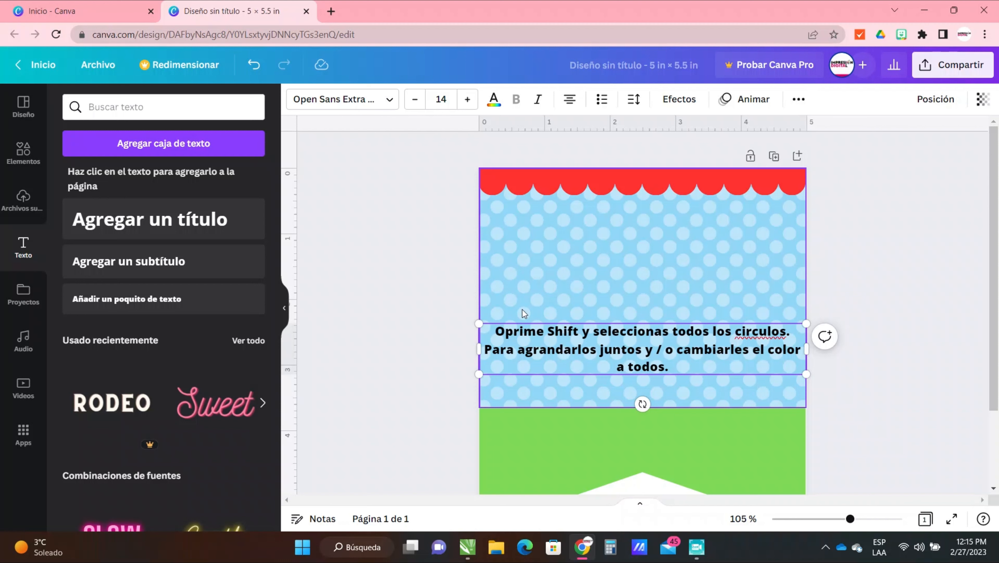
- Replace the whole note text with "Ahora vamos a trabajar haciendo unas lineas que son marcas para cortar con un bisturi."
key("ctrl+a")
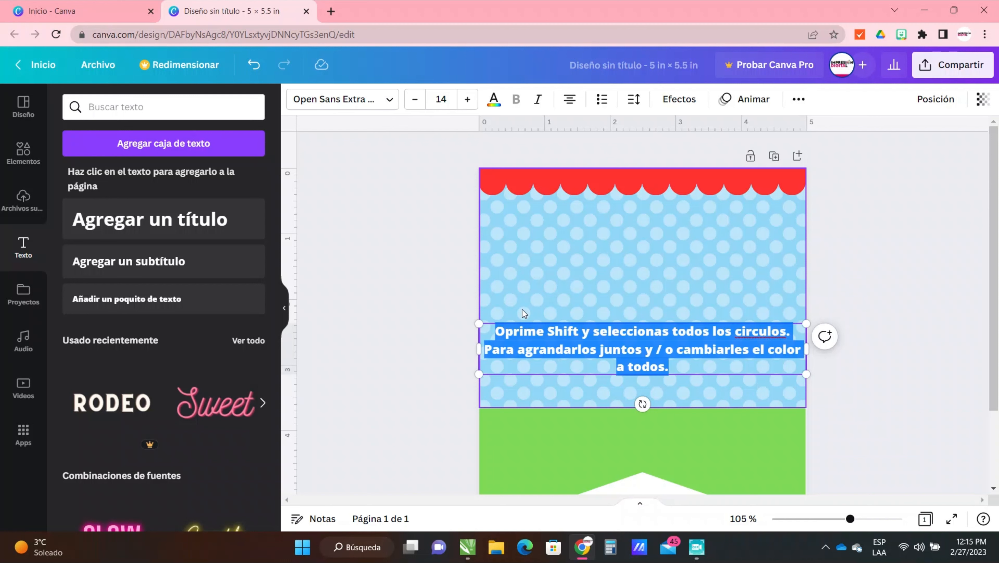
type("Ahora")
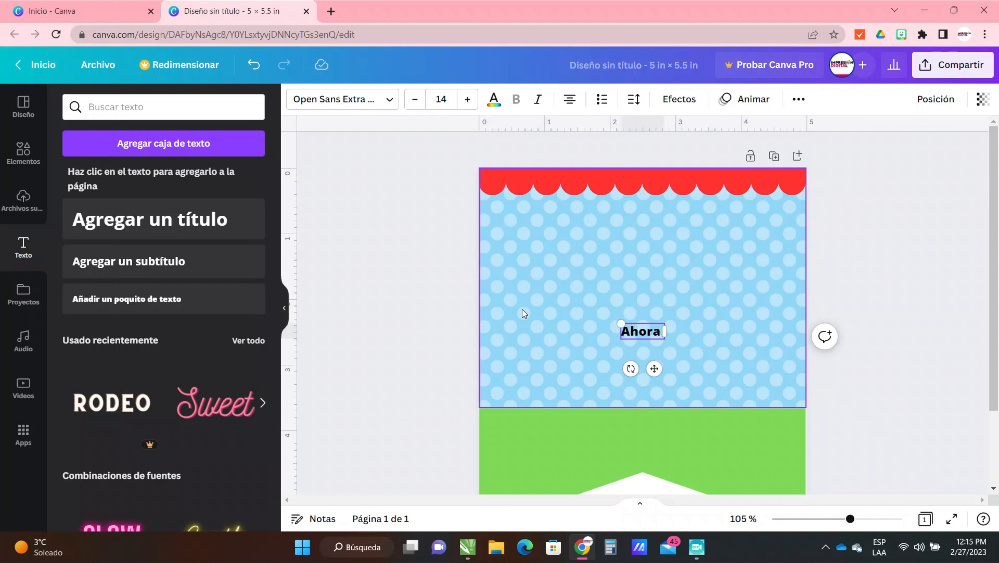
type(" va")
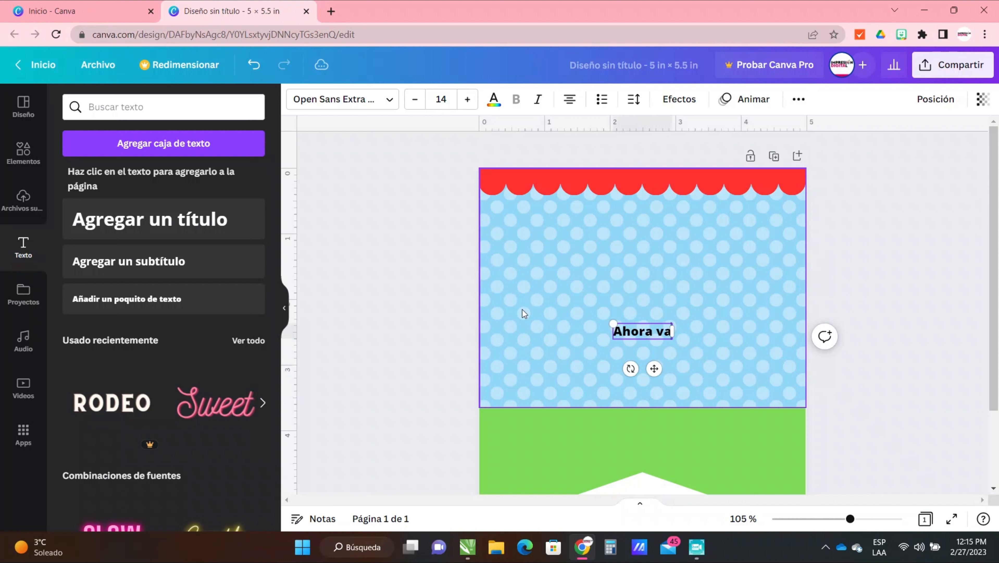
type("mos a tra")
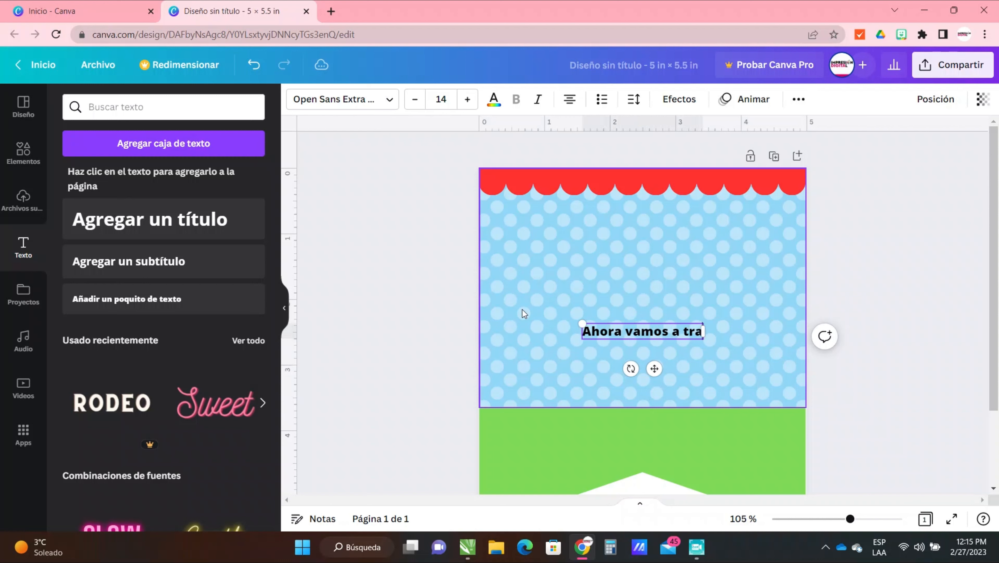
type("bajar haciendo")
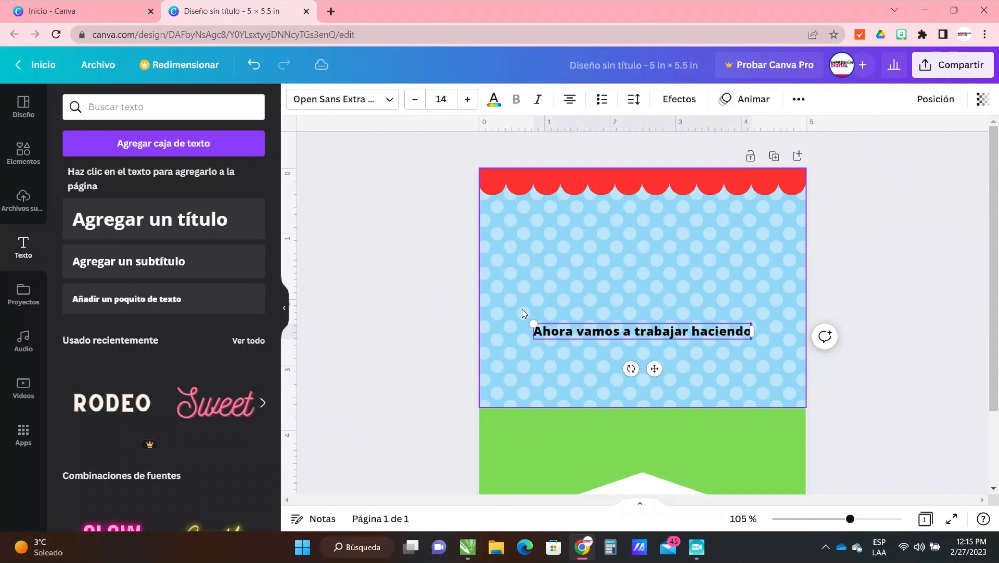
type(" u")
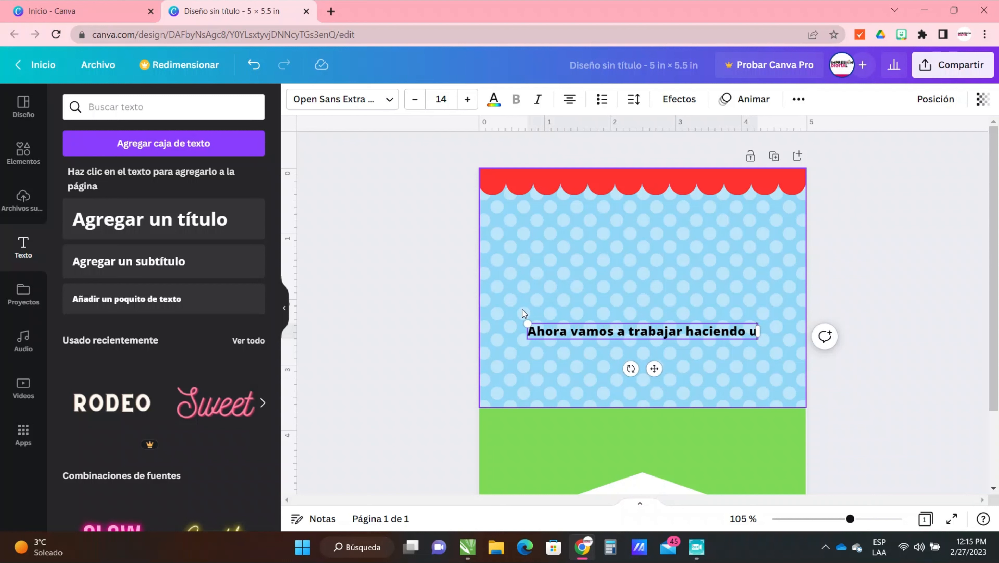
type("nas line")
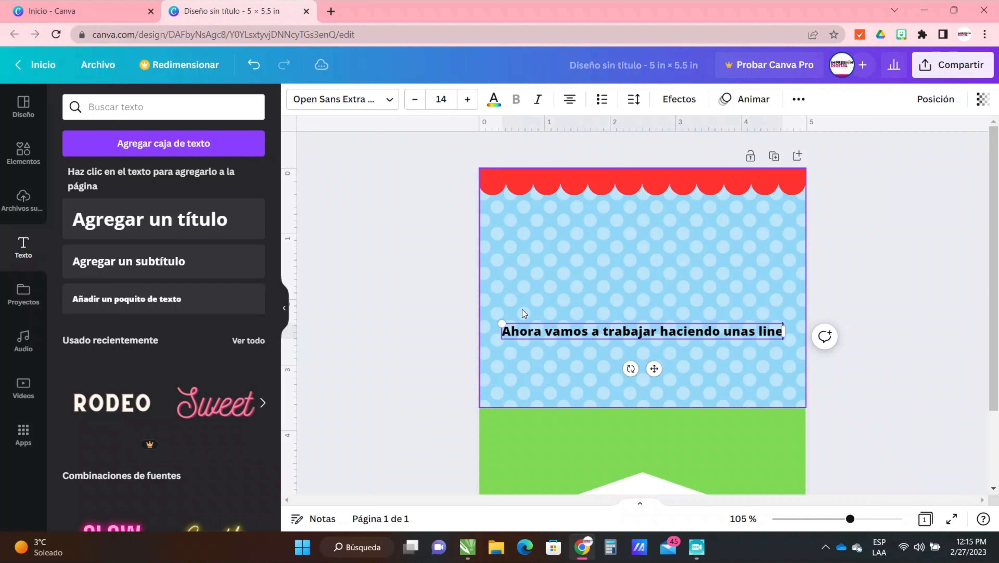
type("as que son mar")
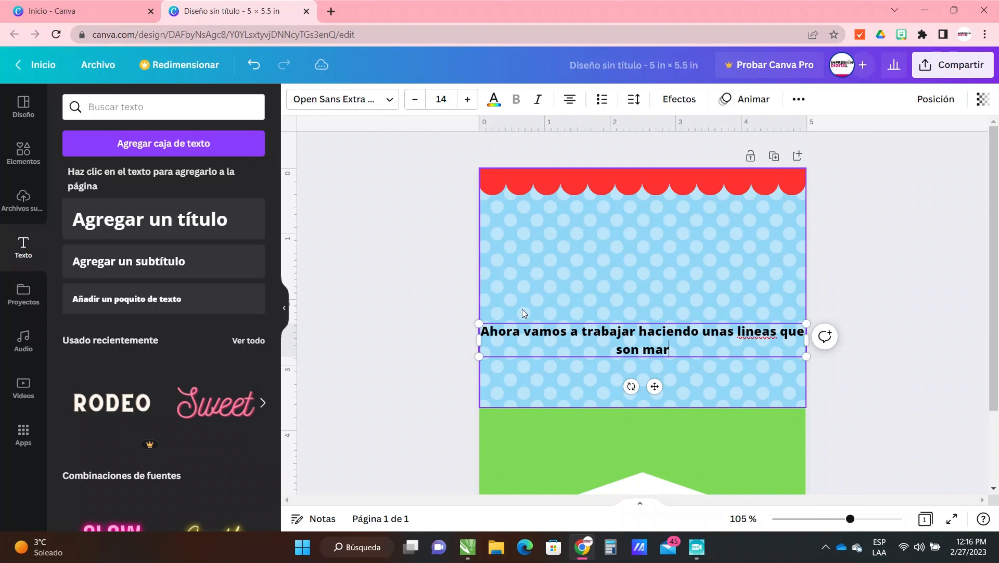
type("cas par")
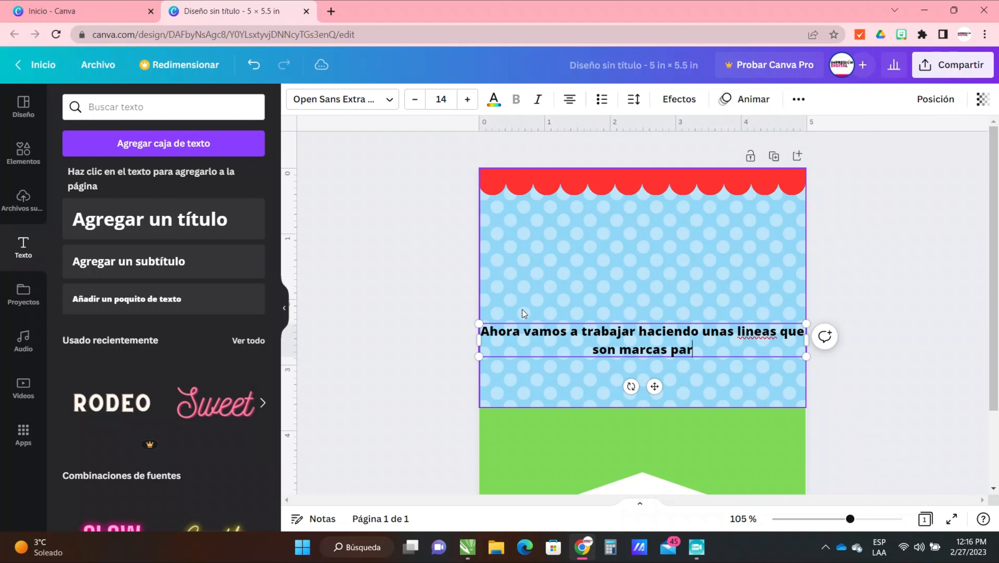
type("a corta")
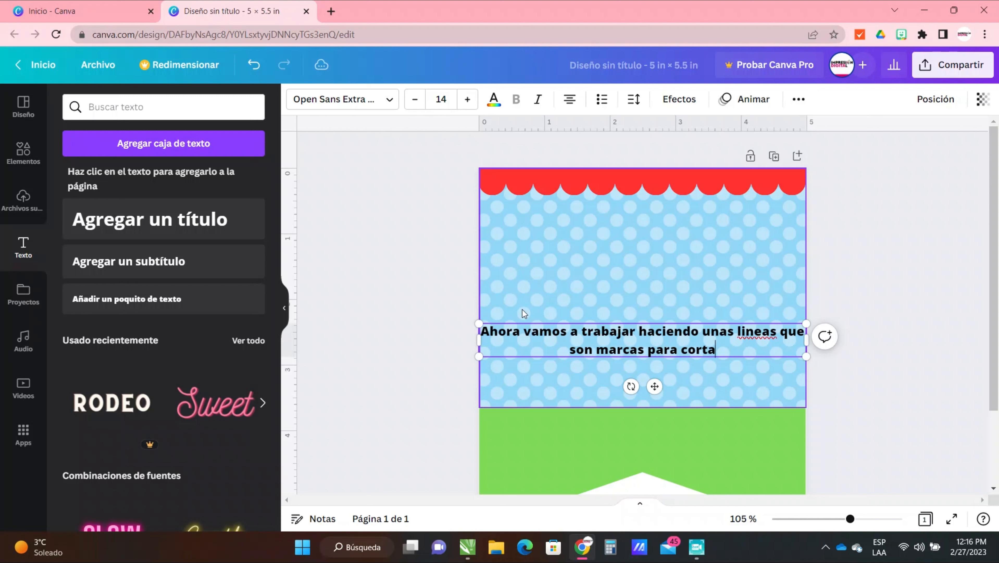
type("r con ")
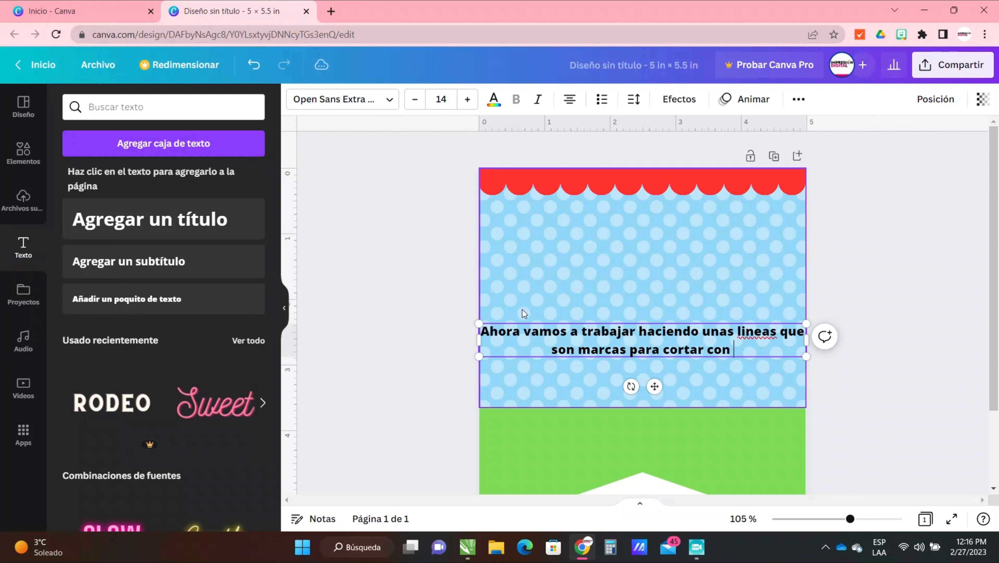
type("un bis")
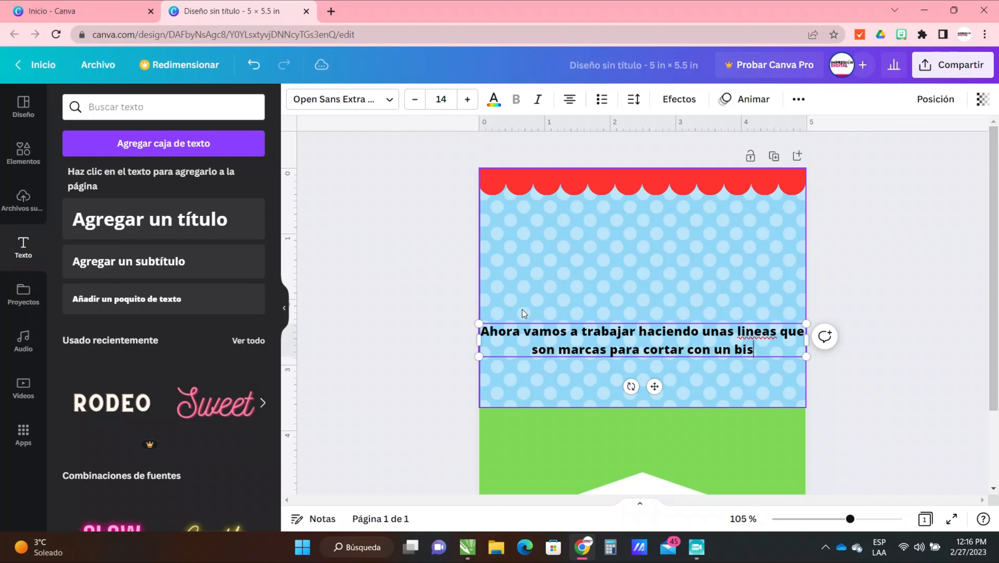
type("turi.")
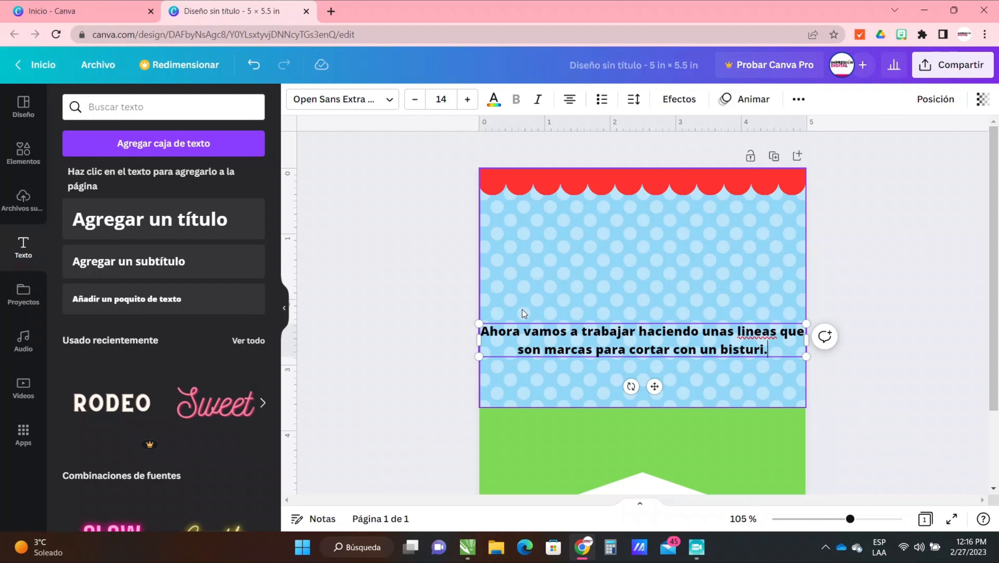
- Add the sentence "Por la abertura pasara la cinta que unira cada banderin." to the end of the note
type(" P")
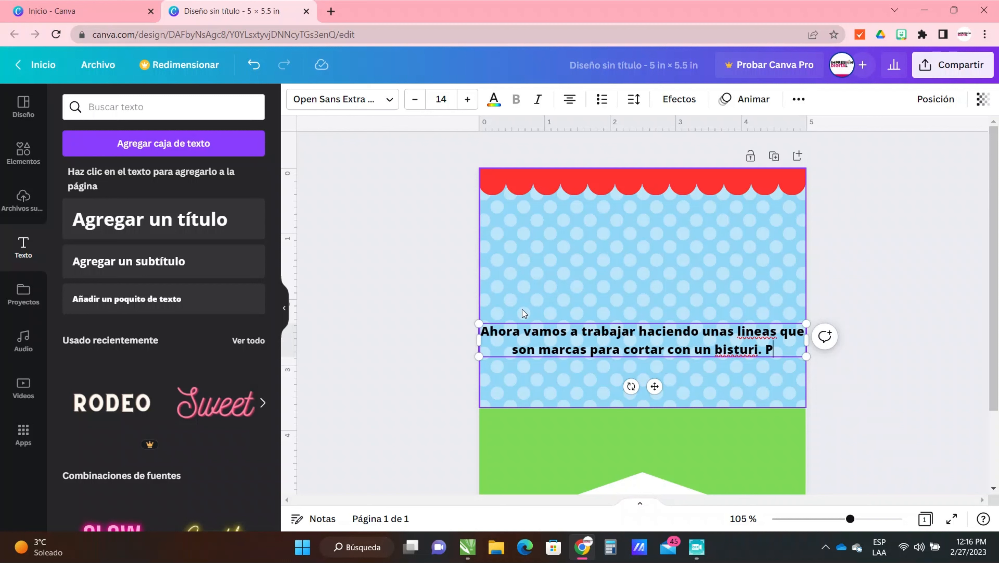
type("or la a")
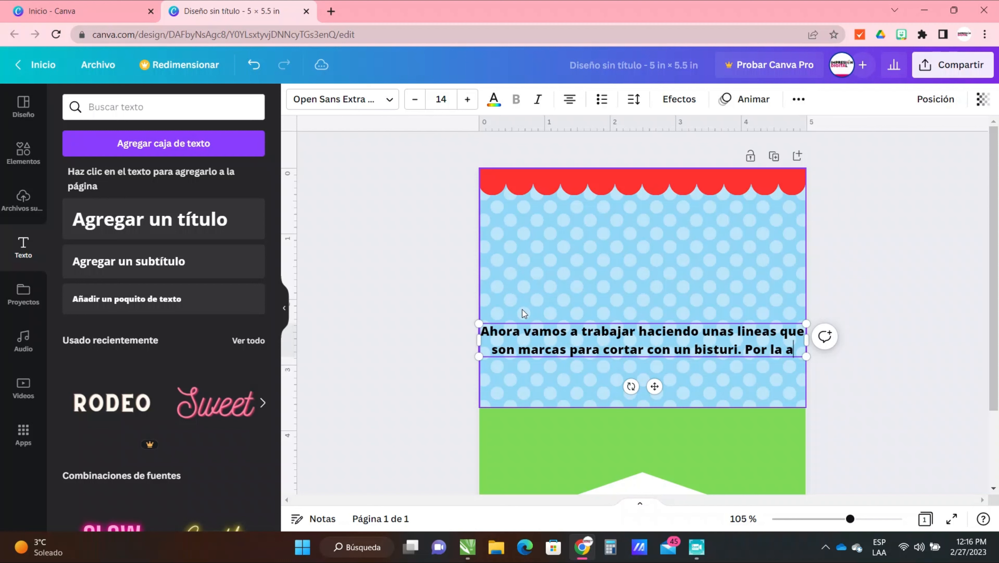
type("be")
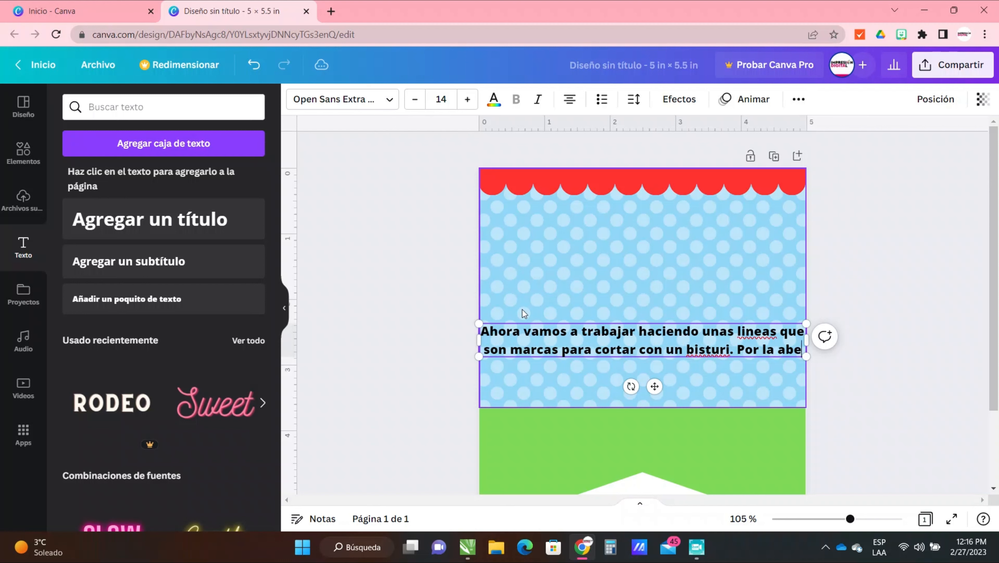
type("rtu")
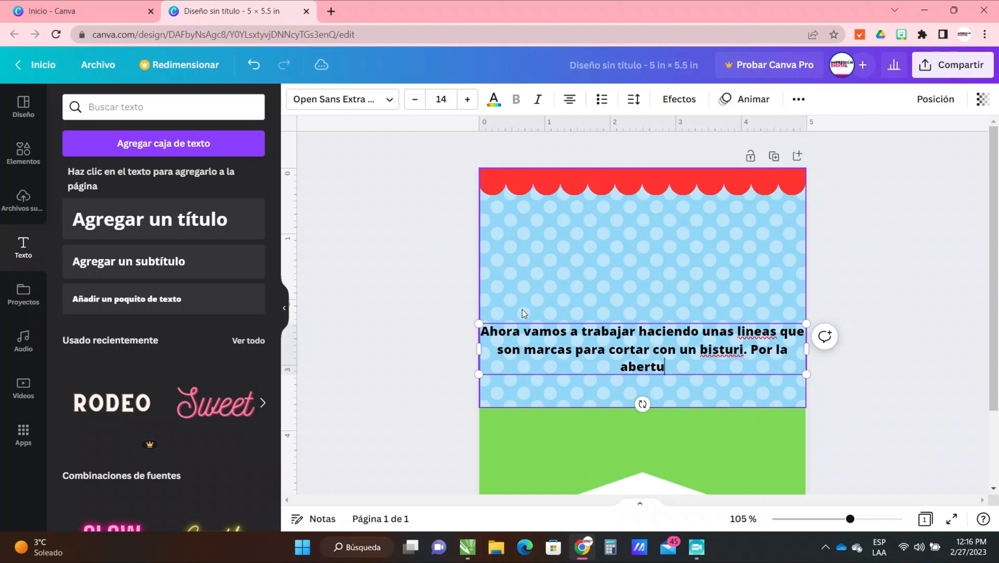
type("ra p")
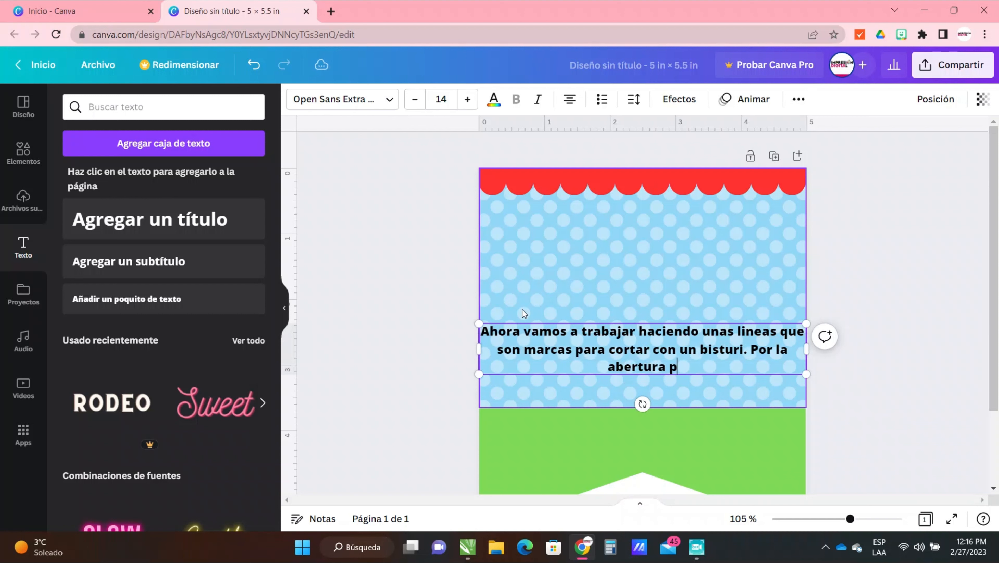
type("asara la cinta")
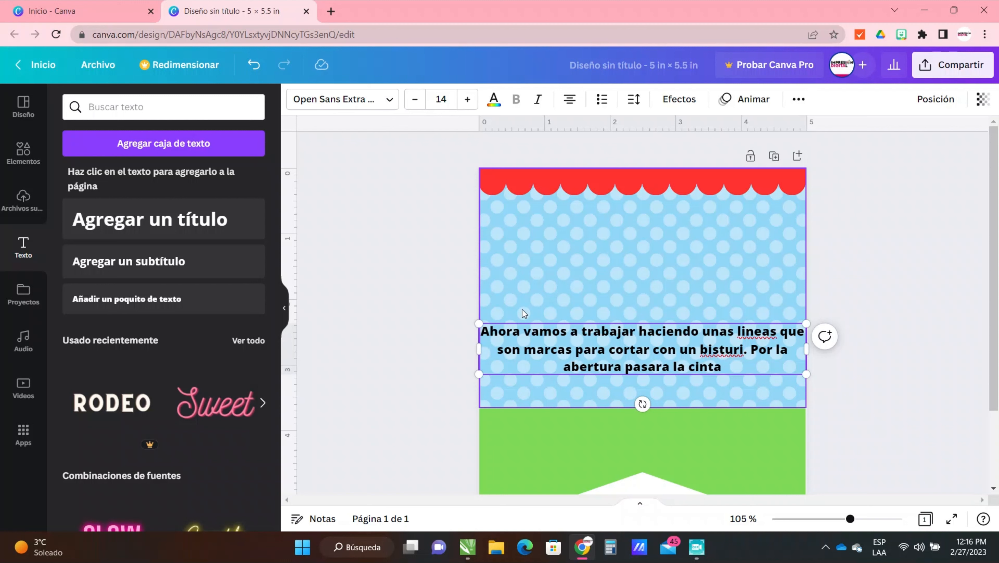
type(" que un")
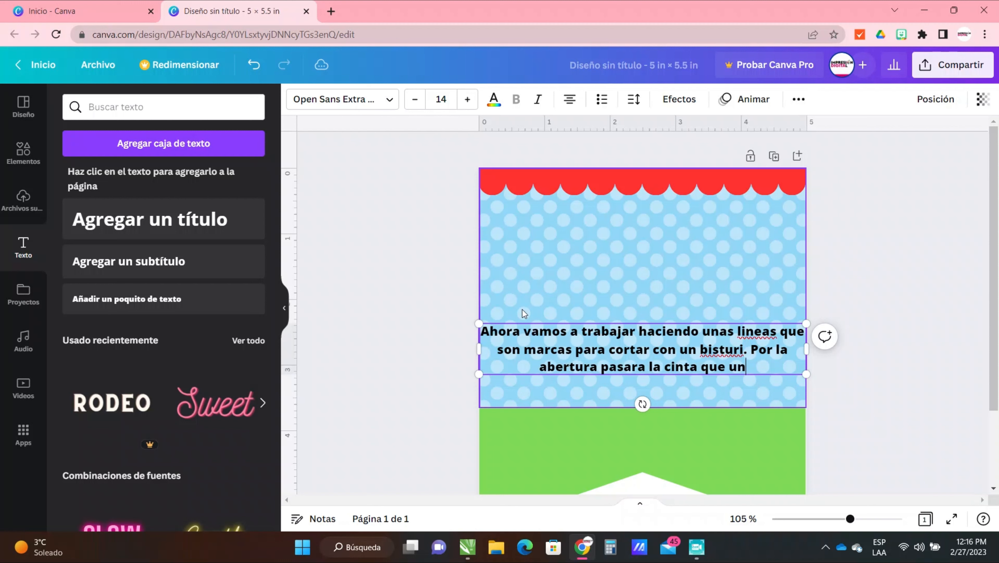
type("ira cada banderin.")
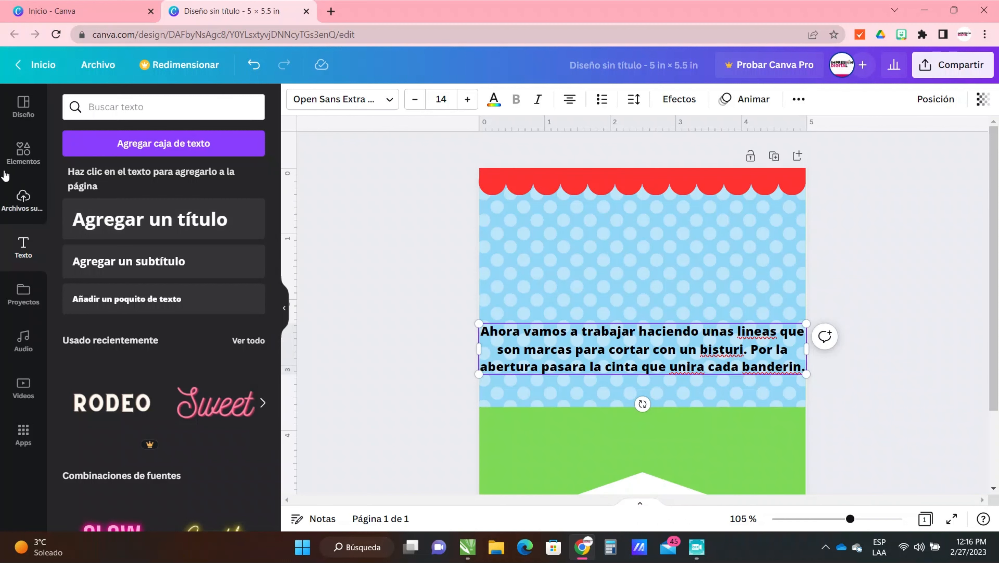
- Add a plain solid line, shorten it to about 0.8 in, and stand it vertically below the scallops near the page's left edge
left_click(14, 165)
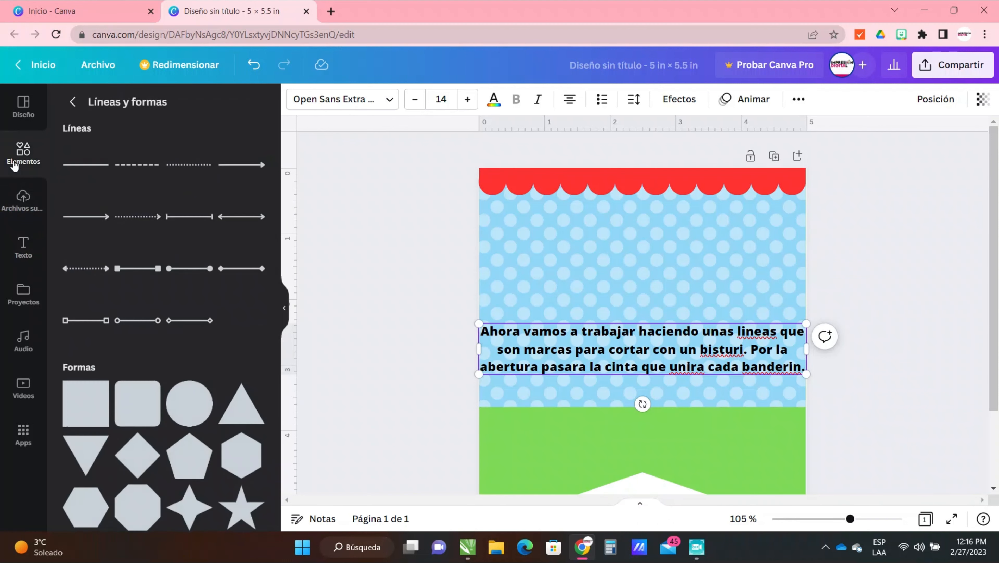
left_click(81, 167)
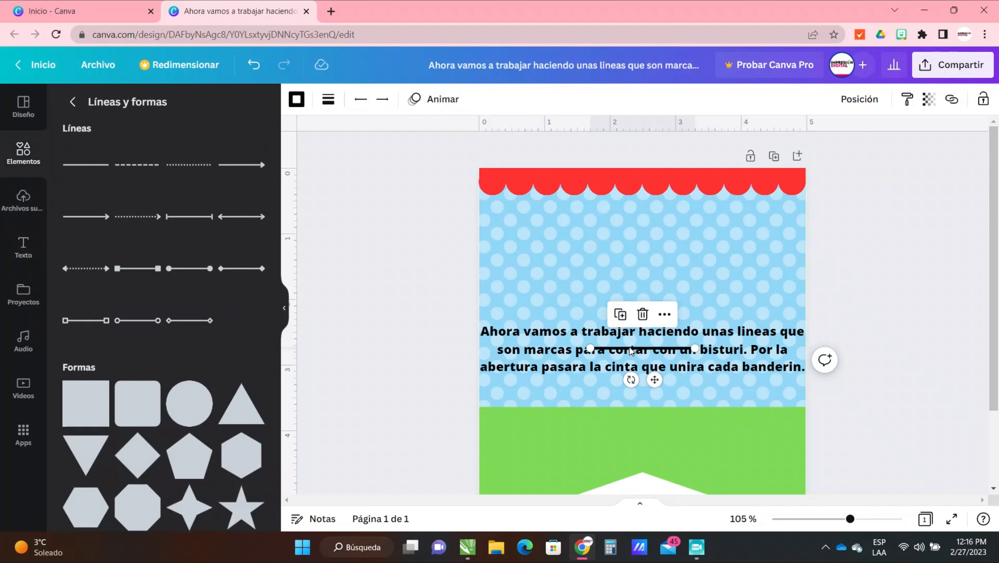
left_click_drag(629, 352, 539, 241)
left_click_drag(601, 236, 540, 237)
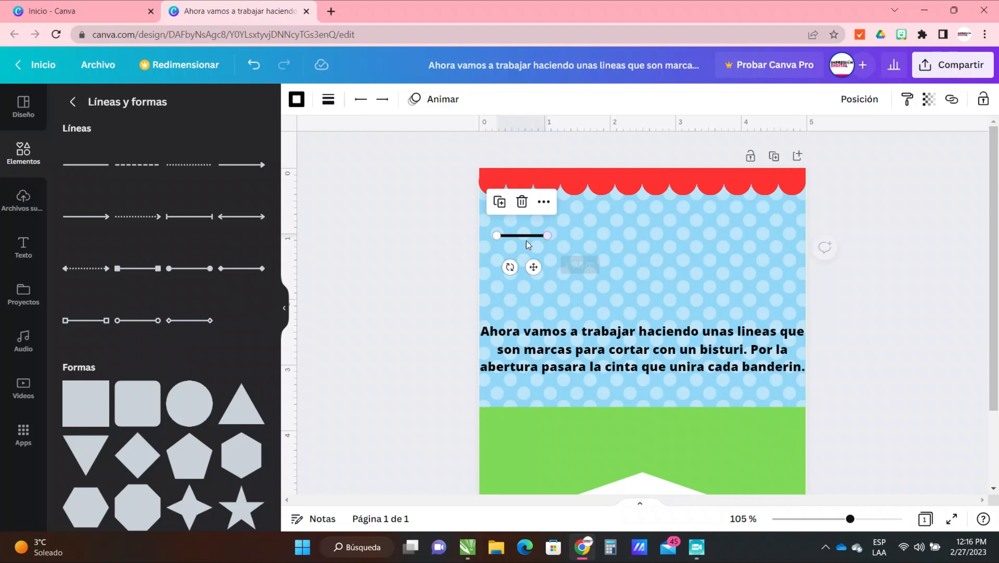
left_click_drag(501, 266, 503, 239)
- Duplicate the vertical cut mark, place the copy at the same height near the page's right edge, and deselect it
key("ctrl+d")
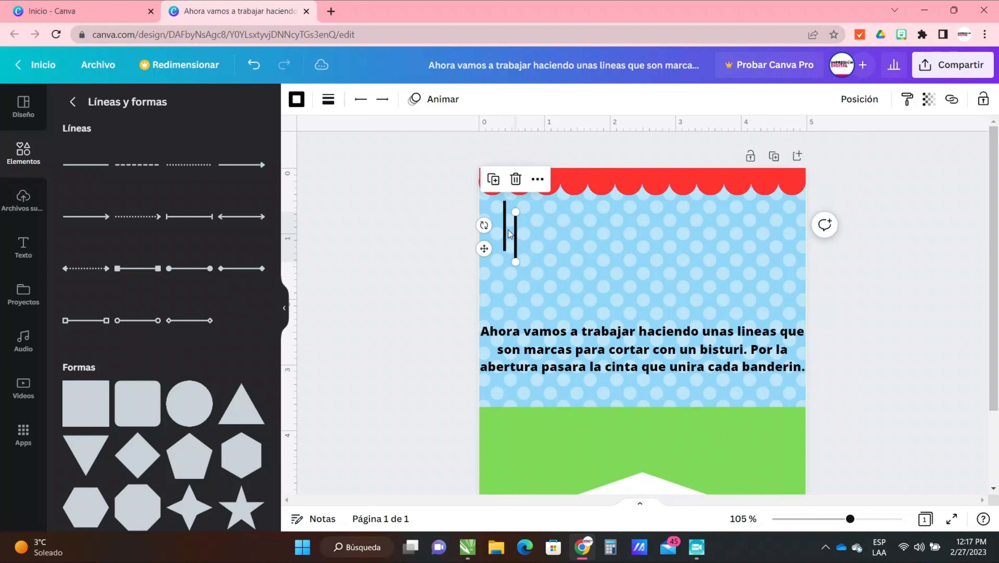
left_click_drag(517, 233, 783, 220)
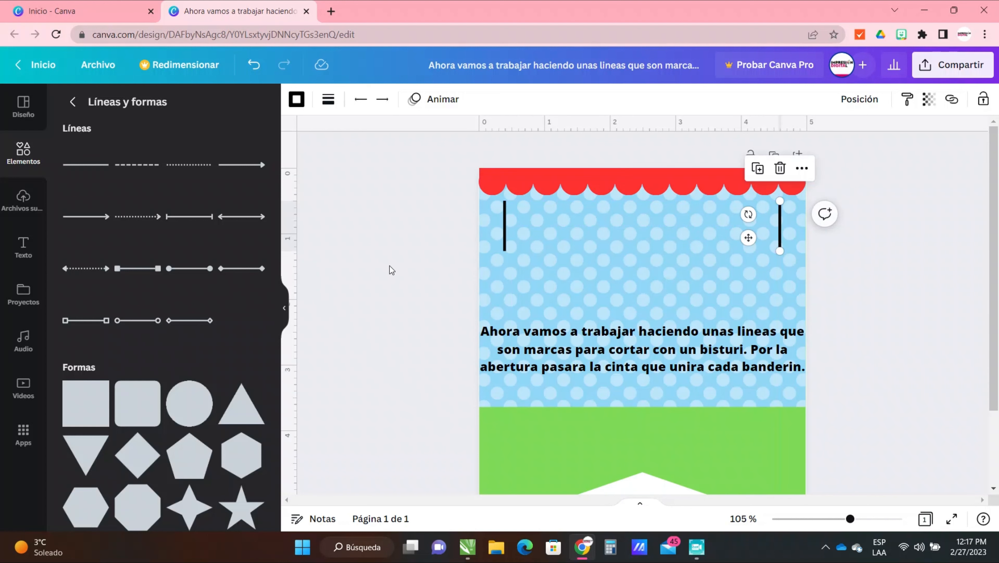
left_click(392, 259)
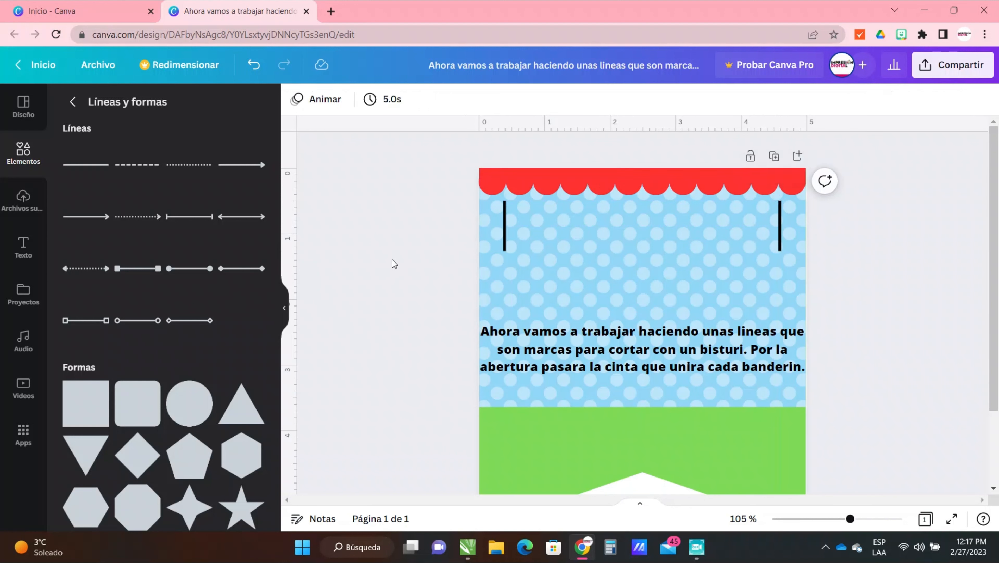
- Delete the explanatory text note from the page
left_click(617, 324)
key("Delete")
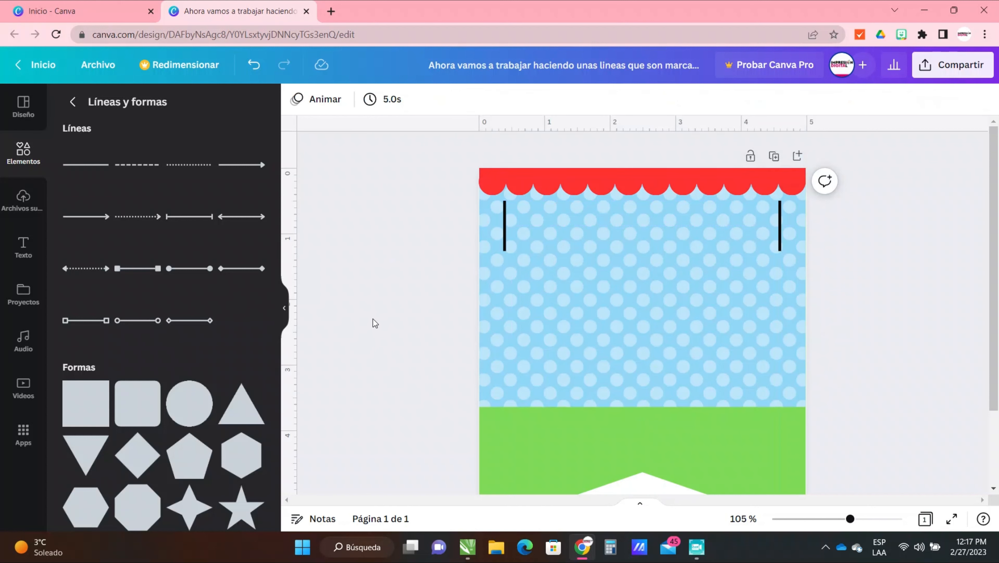
- Add a circle shape, enlarge it to about 3.5 in, and center it horizontally between the two cut marks
left_click(192, 419)
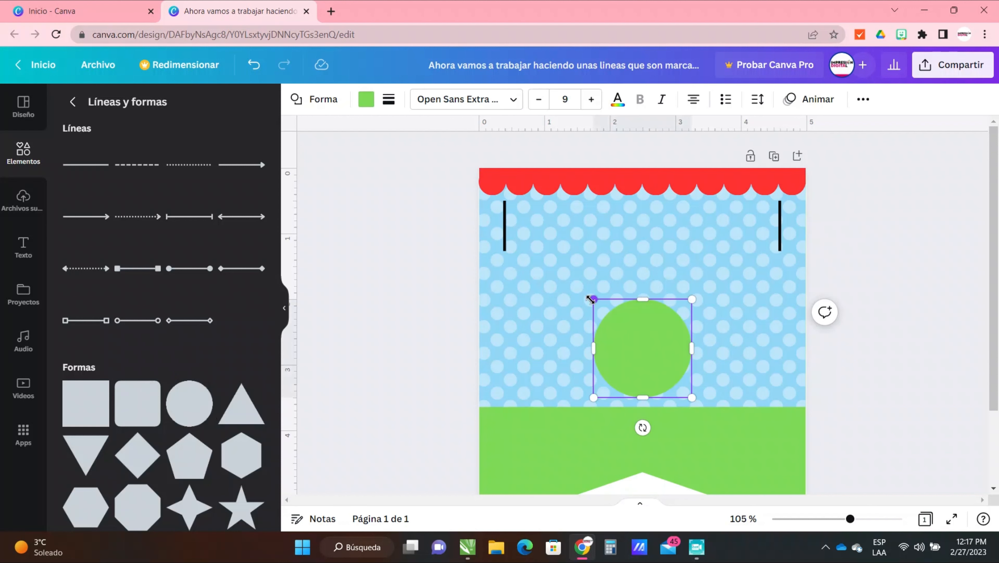
left_click_drag(590, 300, 525, 218)
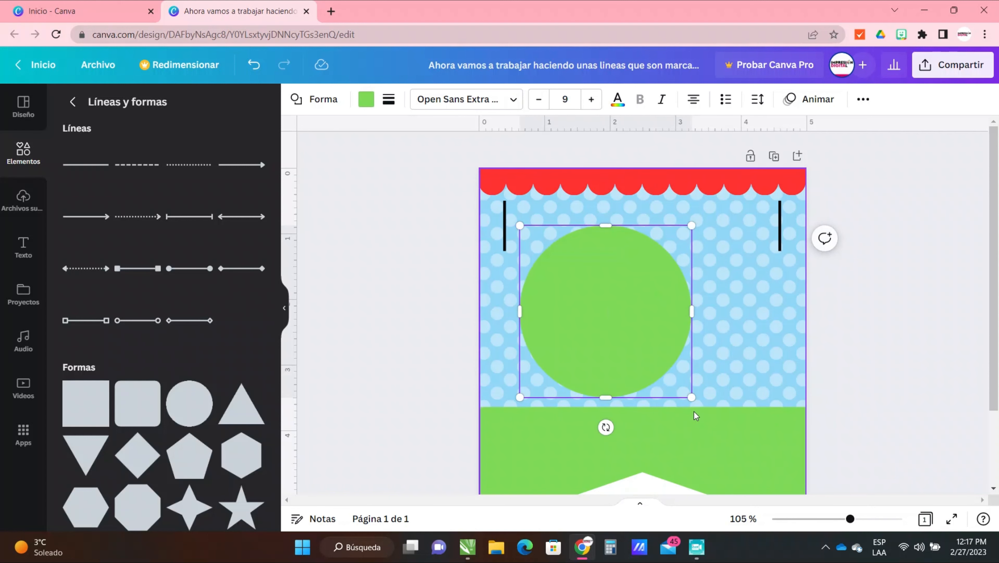
left_click_drag(692, 398, 747, 452)
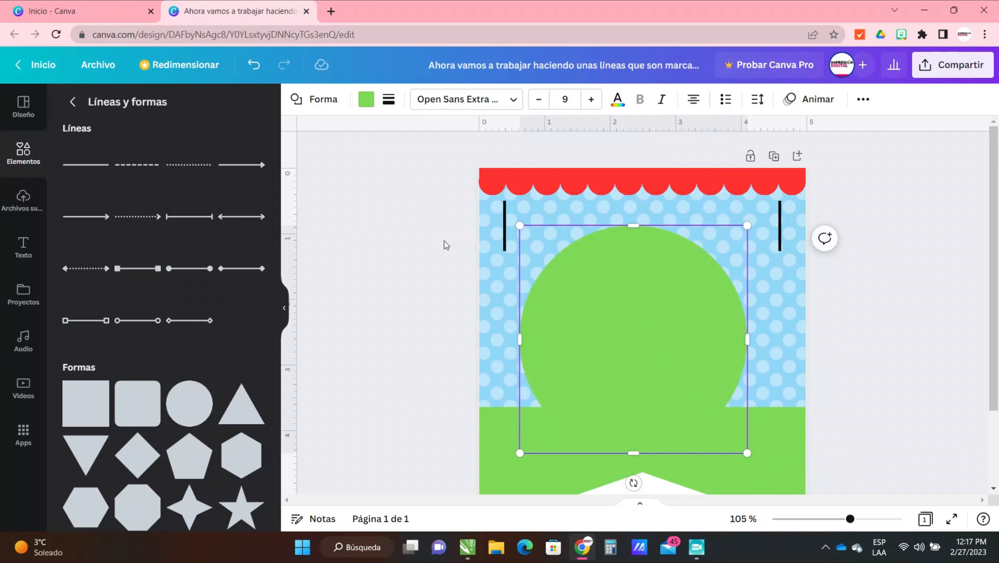
left_click_drag(630, 305, 639, 286)
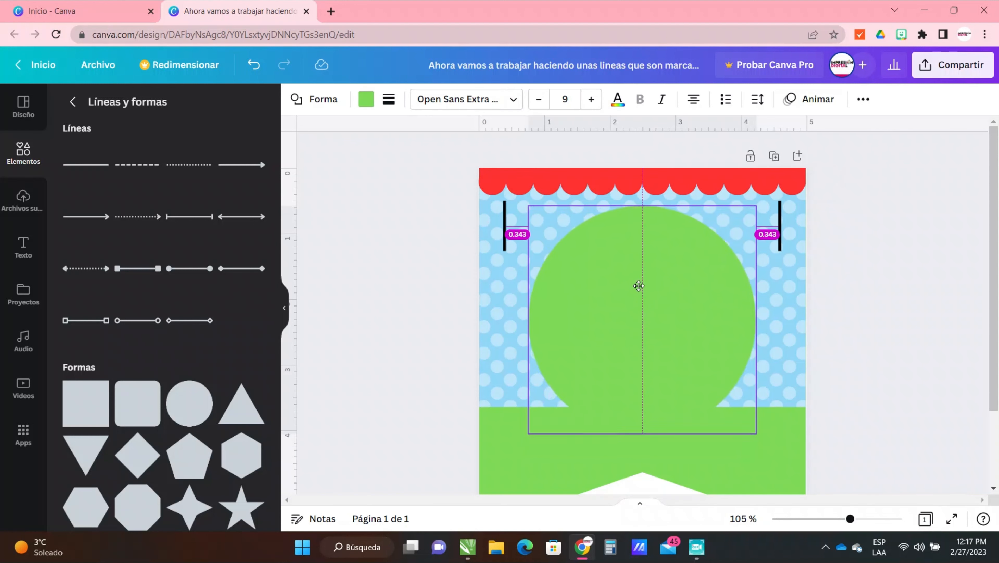
- Fill the large circle with the bright sky blue from the default colors
left_click(366, 100)
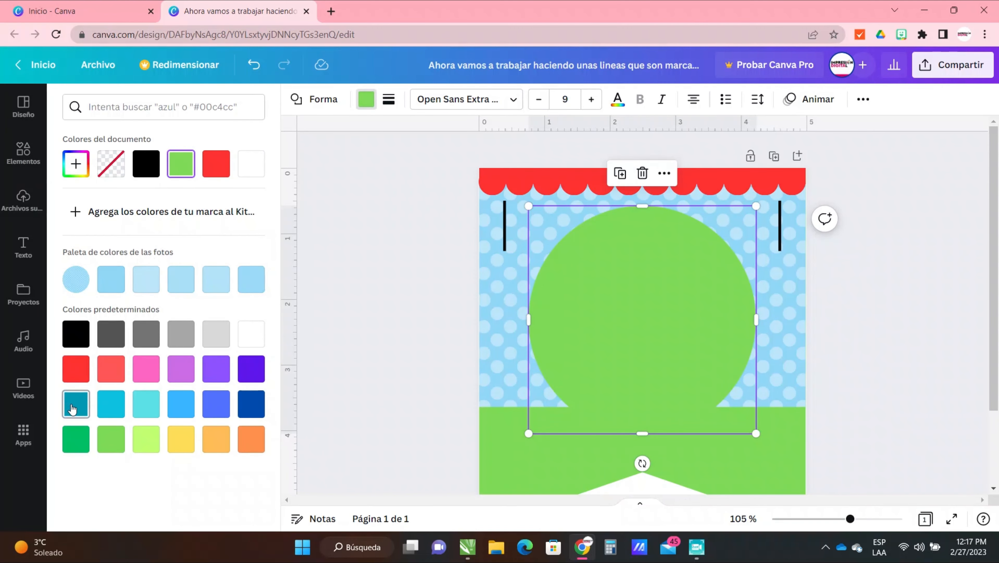
left_click(178, 410)
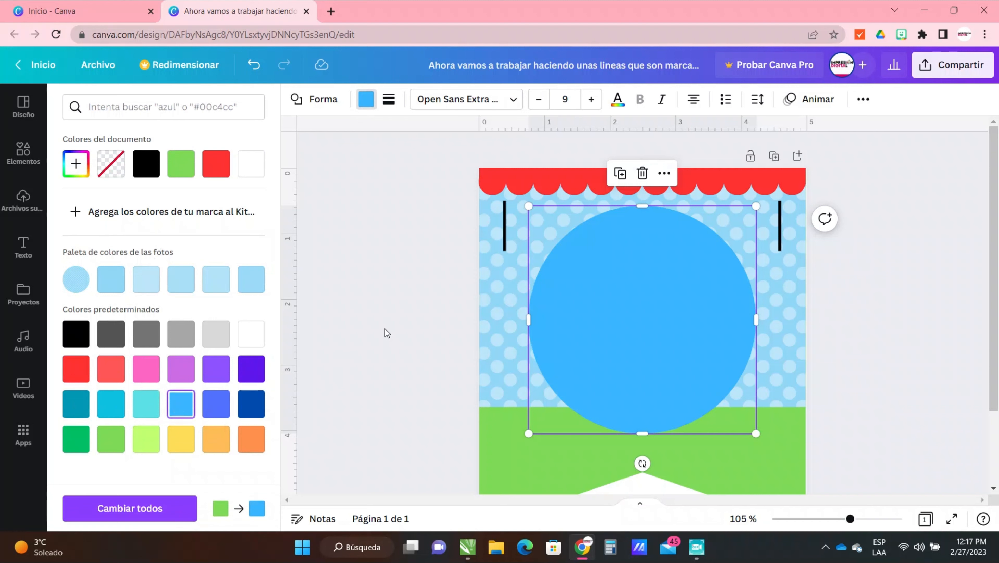
key("Escape")
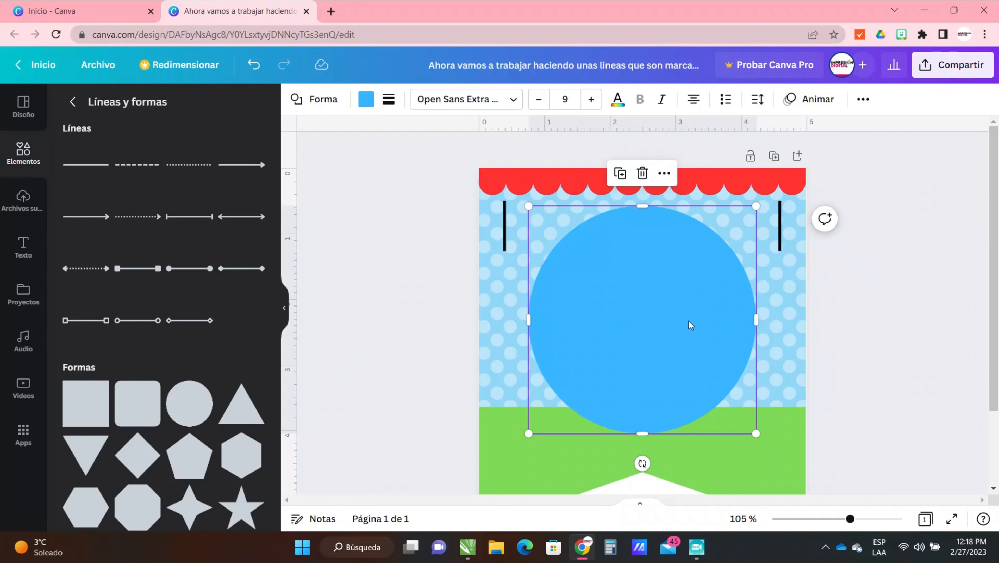
- Copy and paste the blue circle, allowing clipboard access, and center the copy inside the original at about 3.2 in
left_click(664, 174)
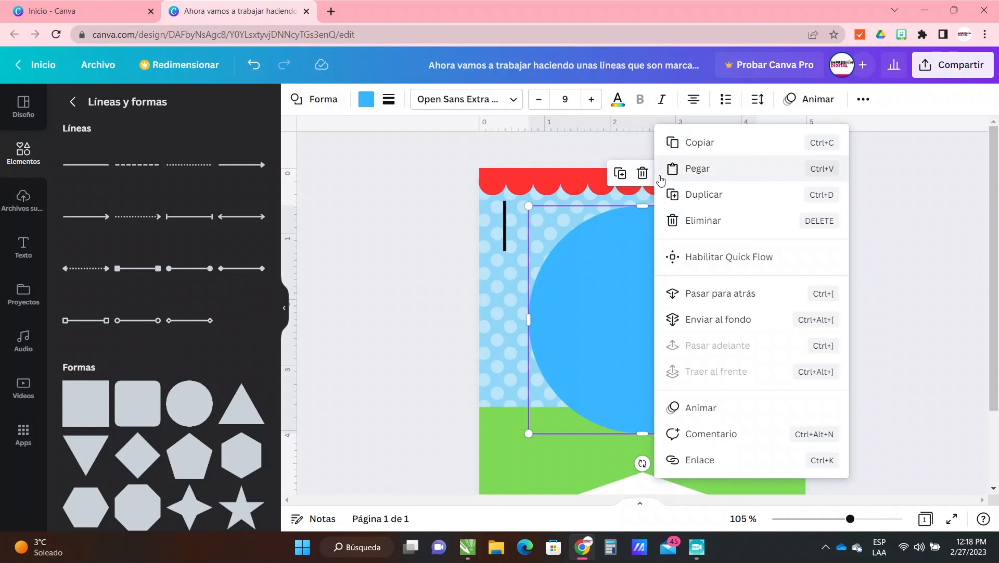
left_click(700, 143)
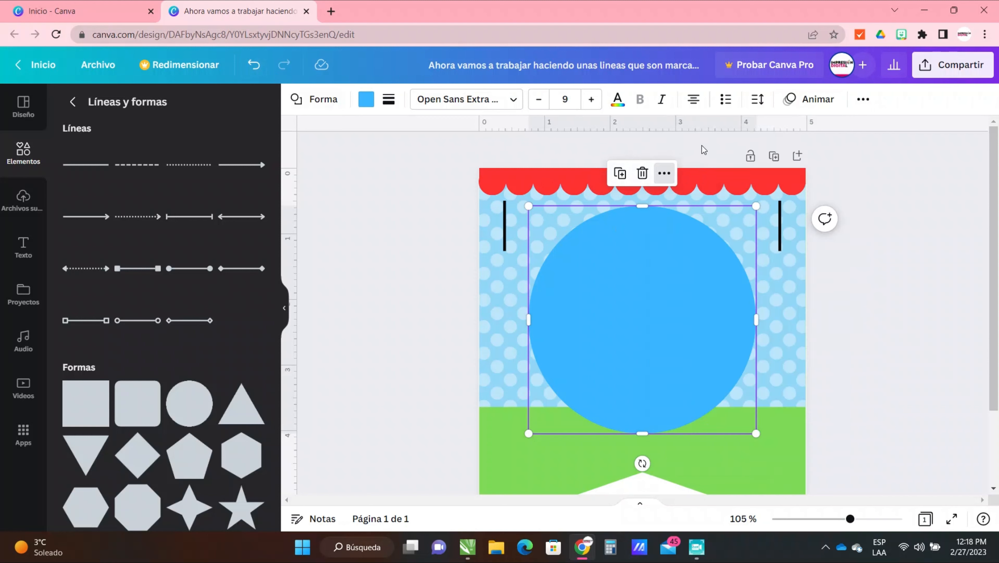
left_click(664, 174)
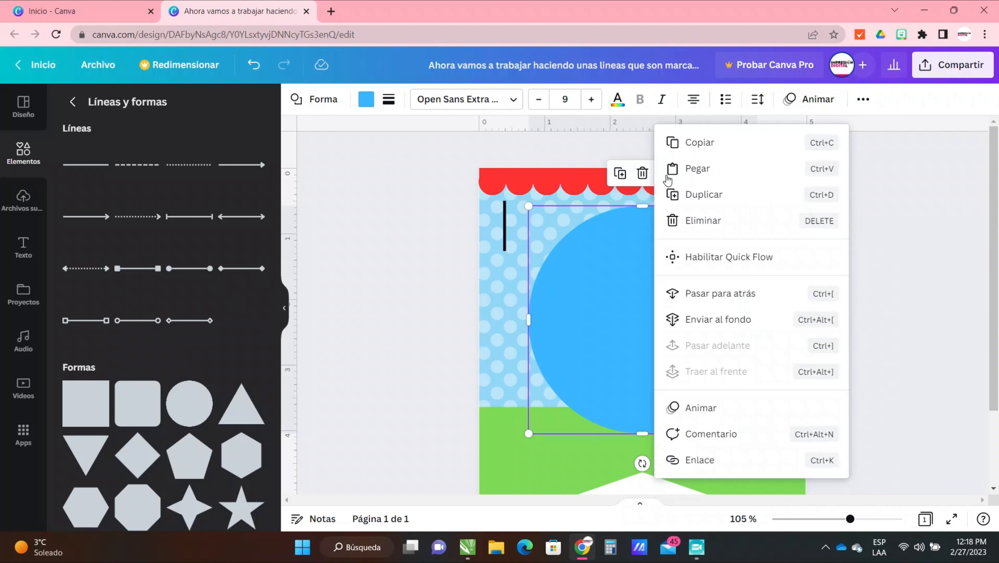
left_click(698, 169)
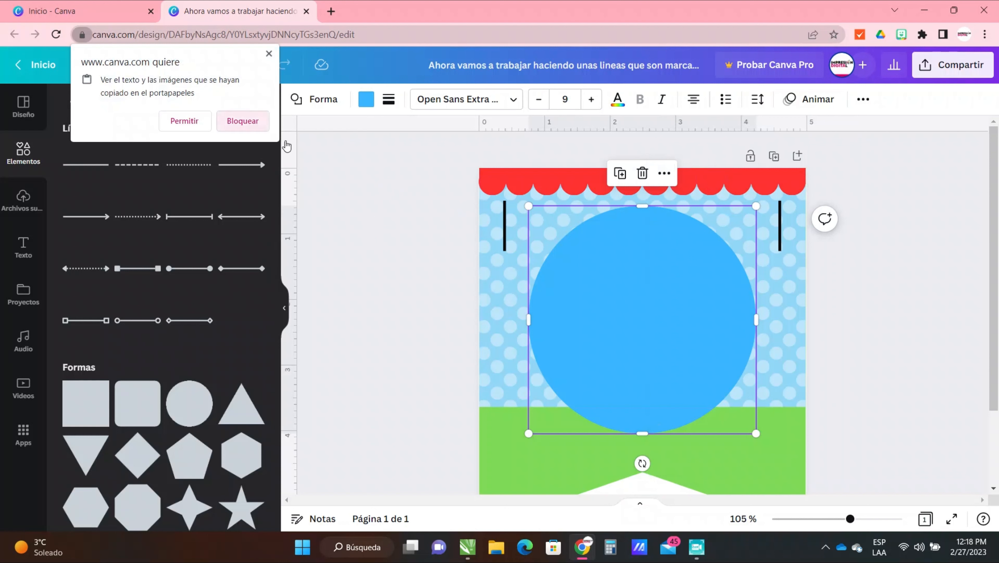
left_click(368, 195)
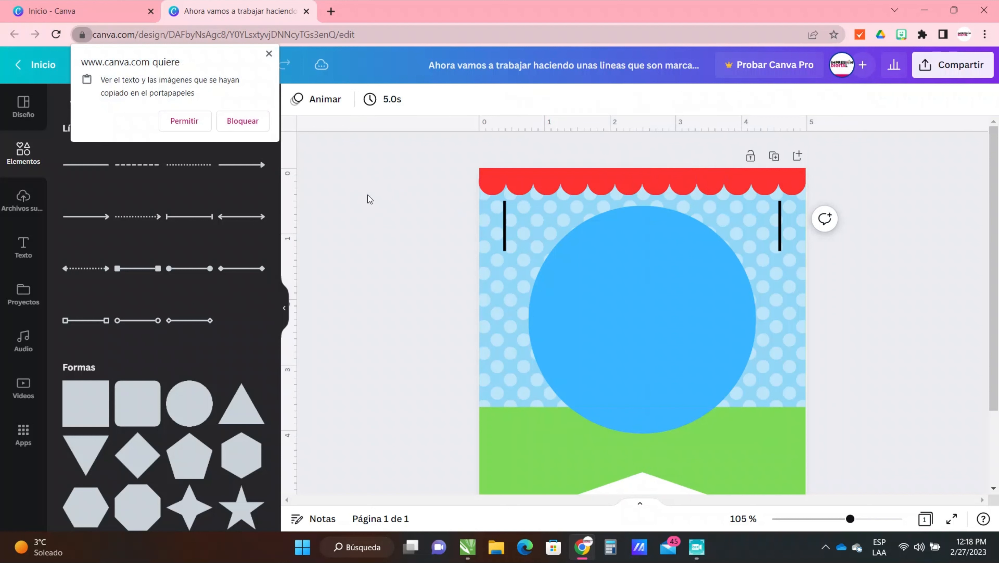
left_click(178, 119)
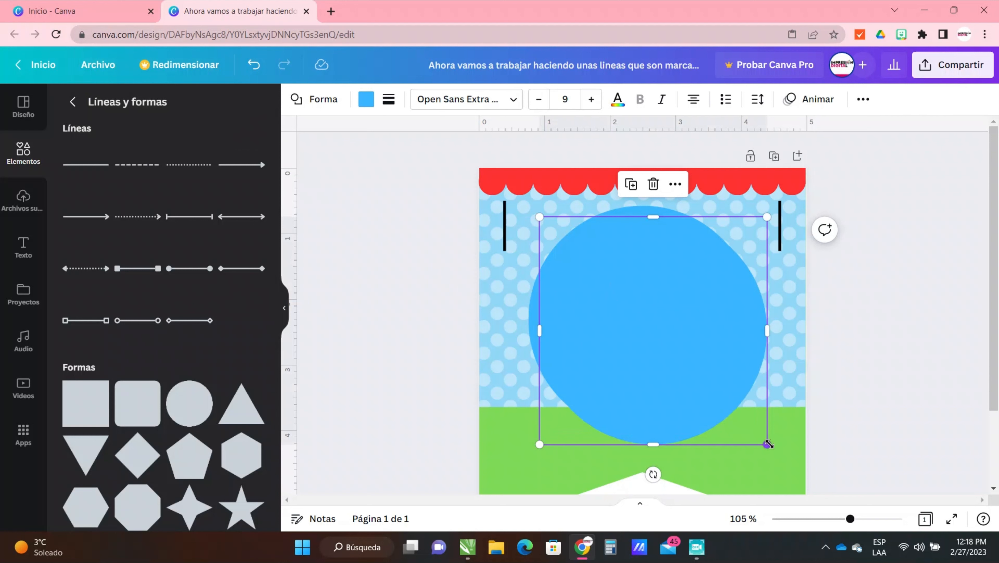
left_click_drag(768, 442, 754, 431)
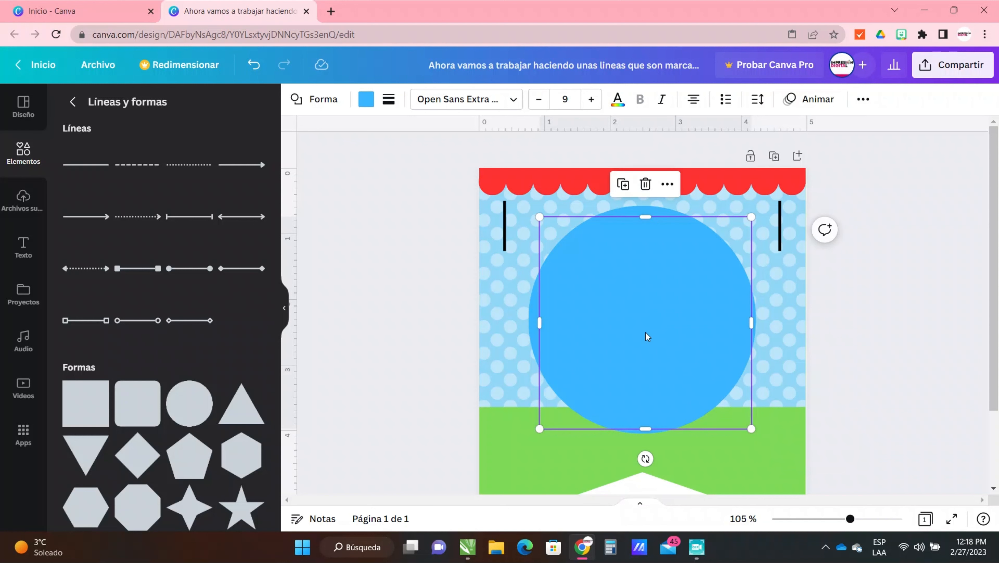
left_click_drag(645, 331, 642, 330)
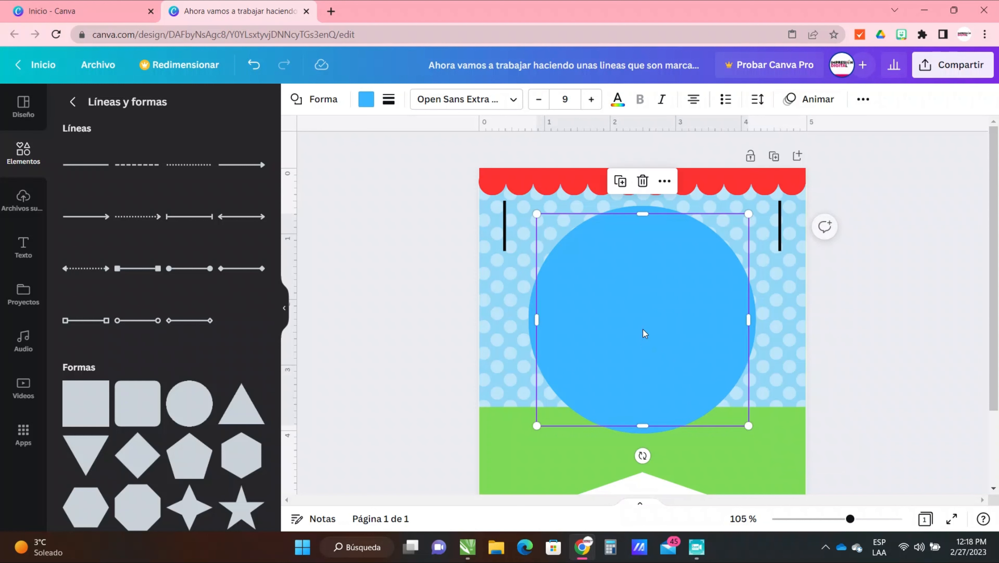
- Give the smaller blue circle a solid border and color that border white
left_click(364, 103)
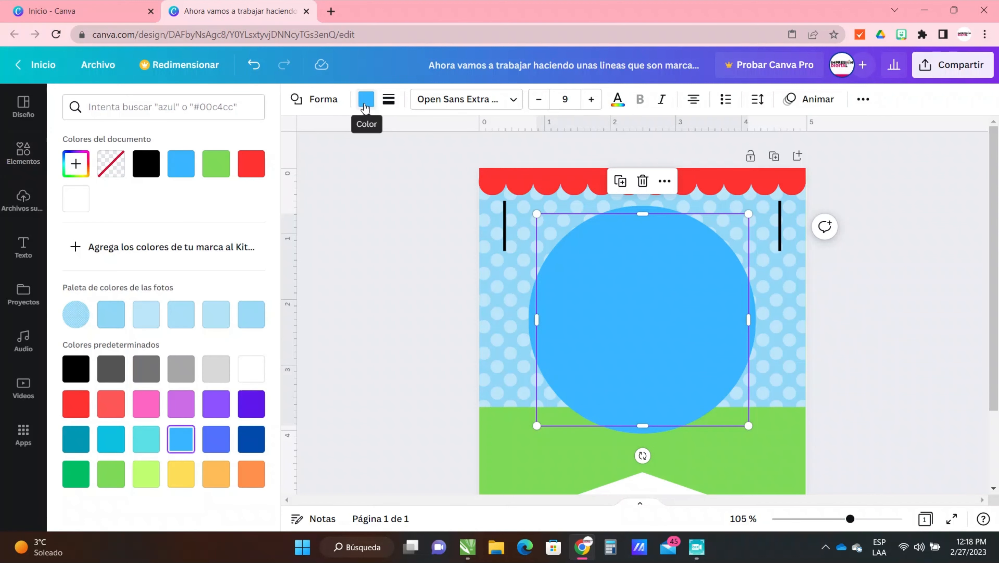
left_click(388, 101)
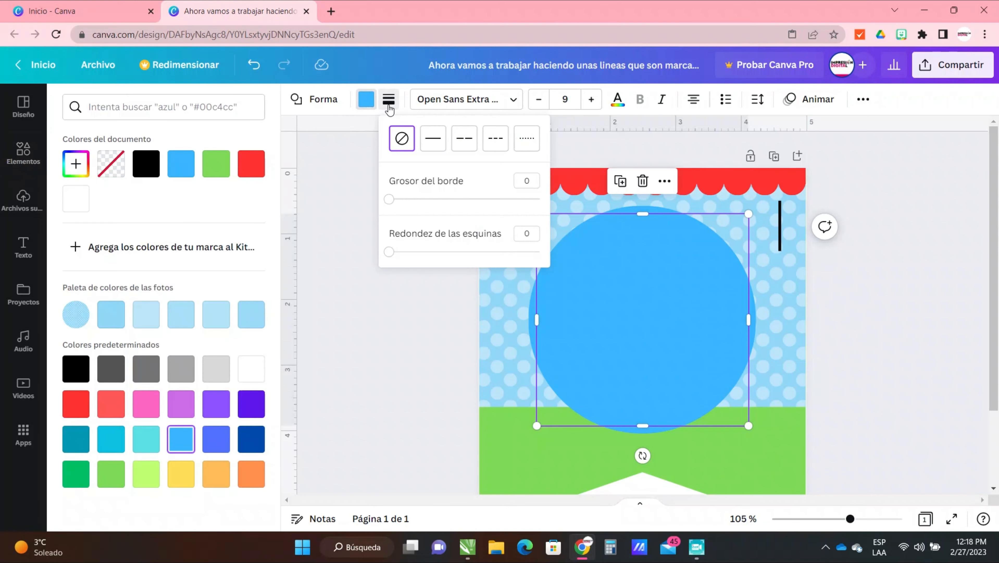
left_click(433, 139)
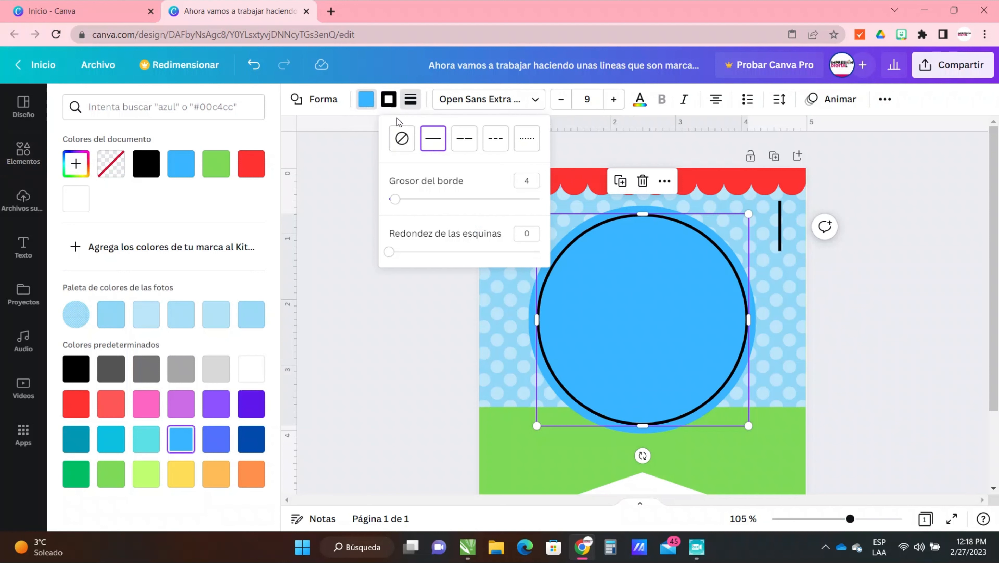
left_click(389, 101)
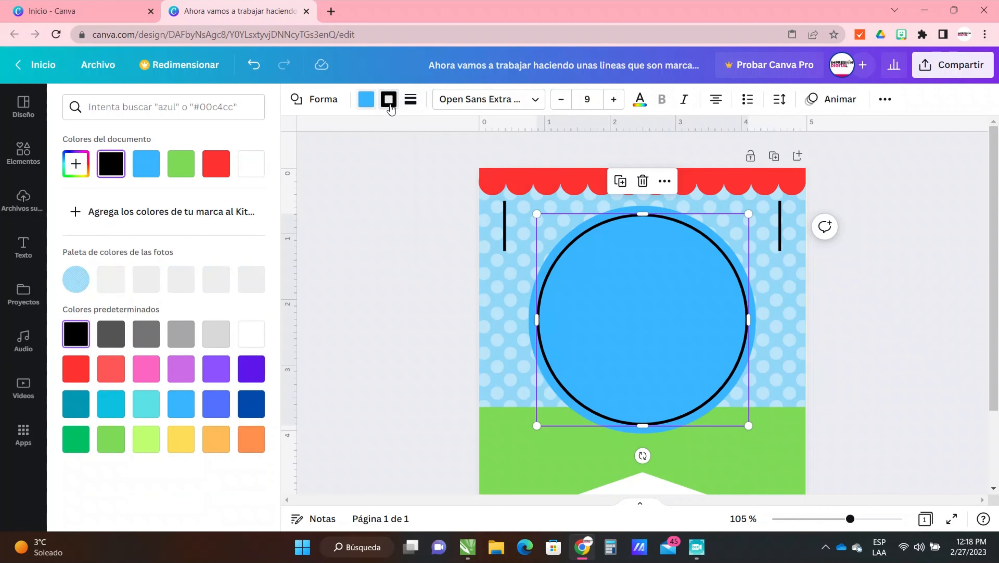
left_click(249, 164)
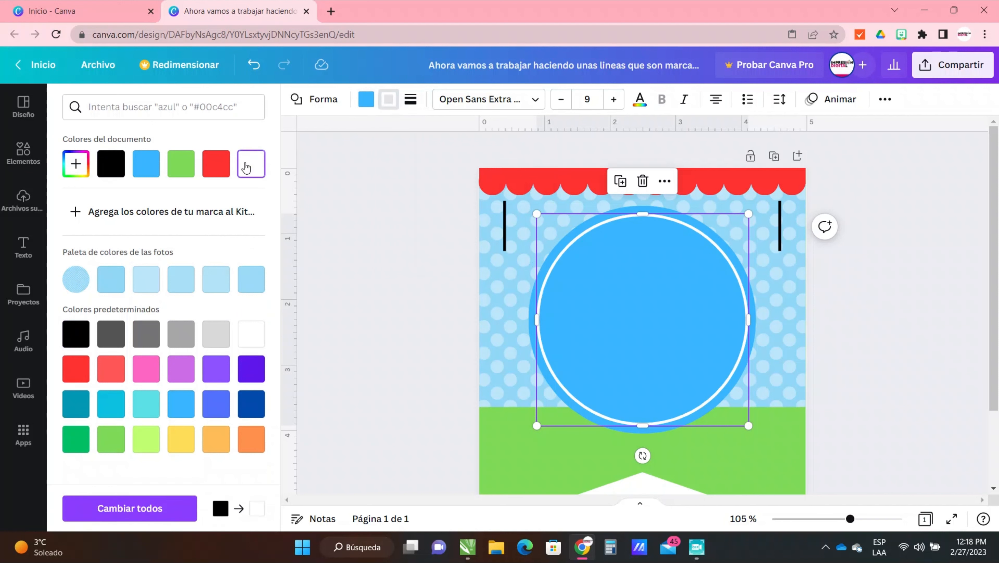
- Set the white border's thickness to 3 and its style to short dashes, and deselect the circle
left_click(410, 99)
left_click(550, 144)
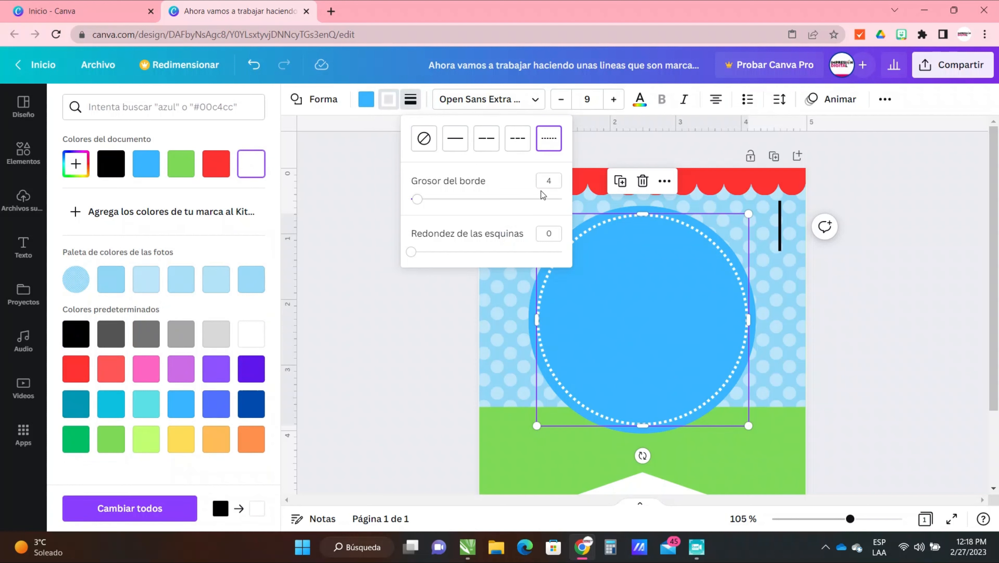
left_click(549, 184)
left_click_drag(553, 185, 545, 184)
type("3")
key("Return")
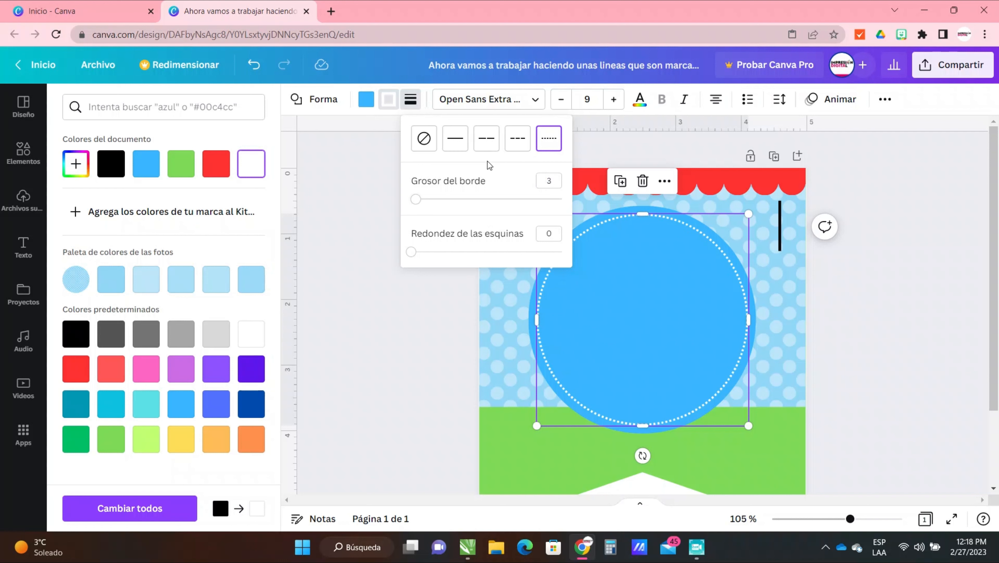
left_click(516, 144)
left_click(361, 227)
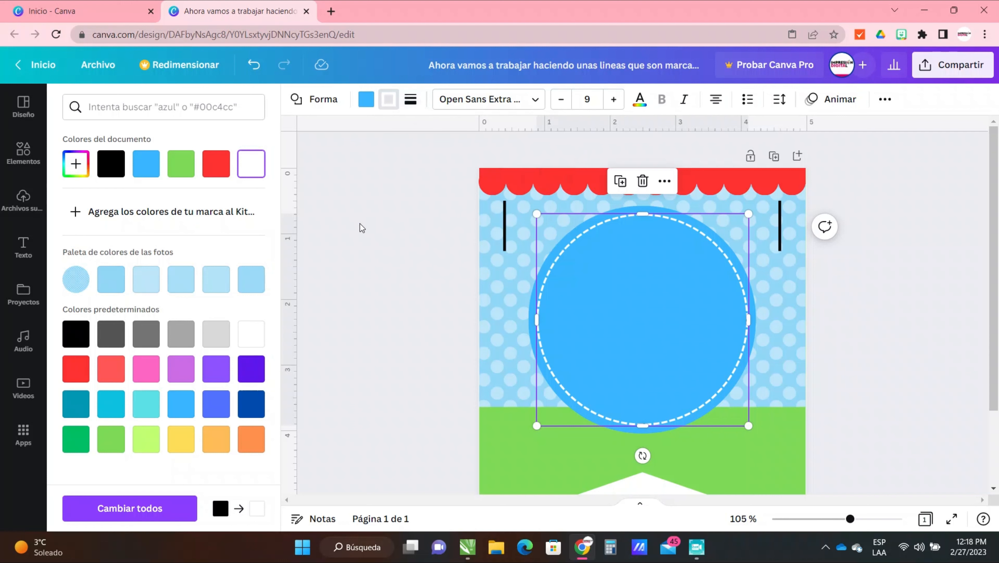
left_click(636, 300)
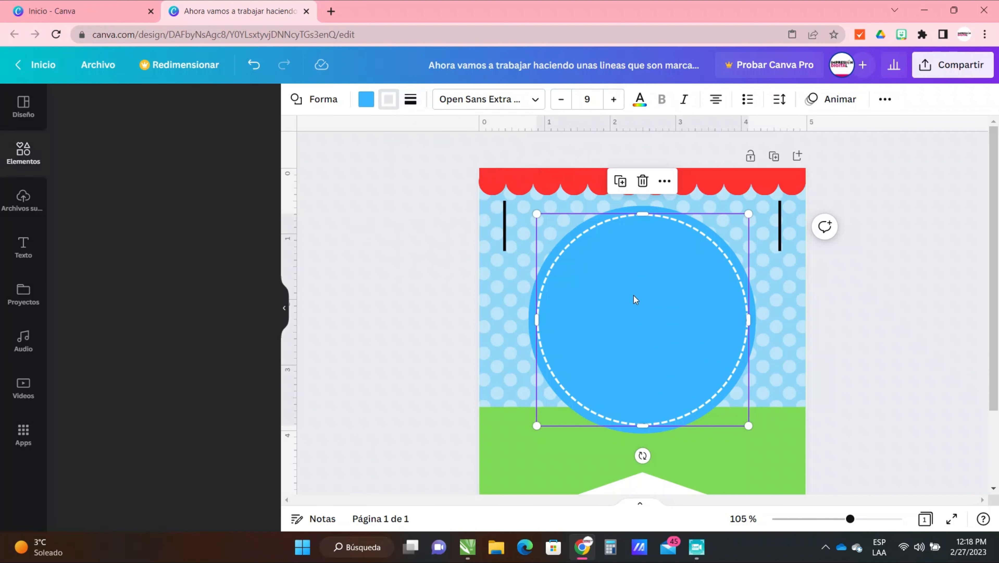
left_click(414, 294)
- Paste another copy of the circle, shrink it to about 2.7 in, and center it inside the dashed ring
left_click(635, 209)
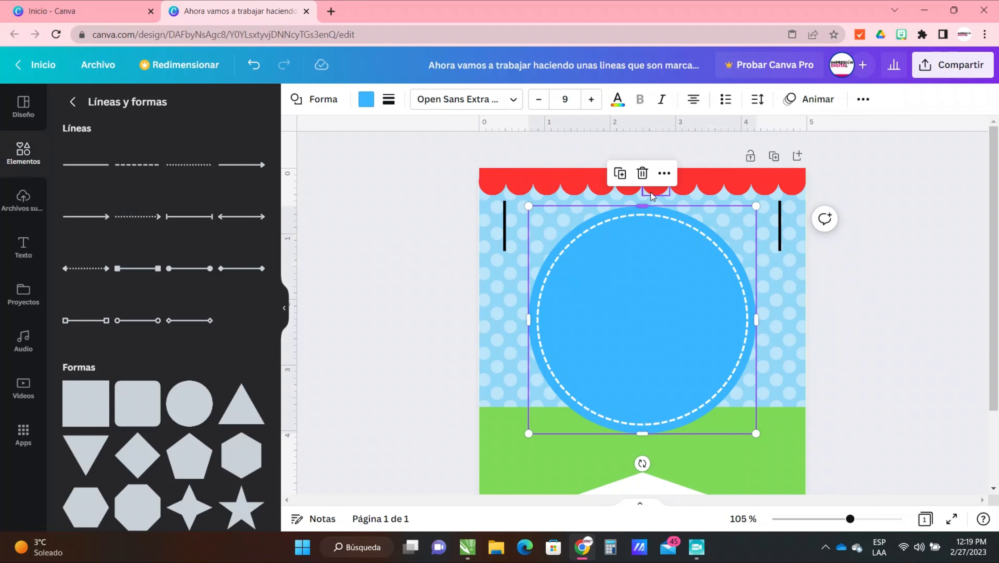
left_click(664, 173)
left_click(702, 170)
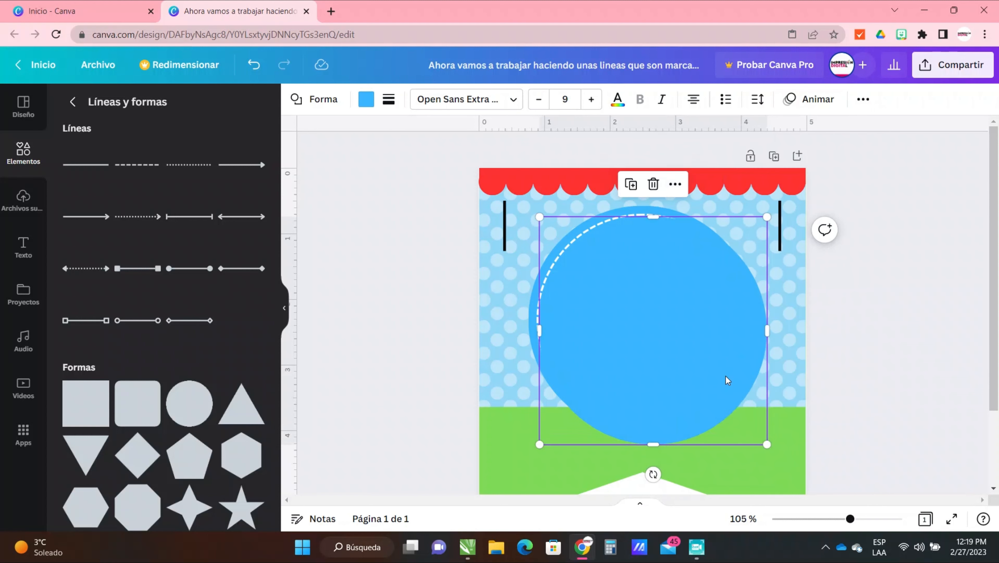
left_click_drag(766, 444, 712, 404)
left_click_drag(668, 319, 658, 314)
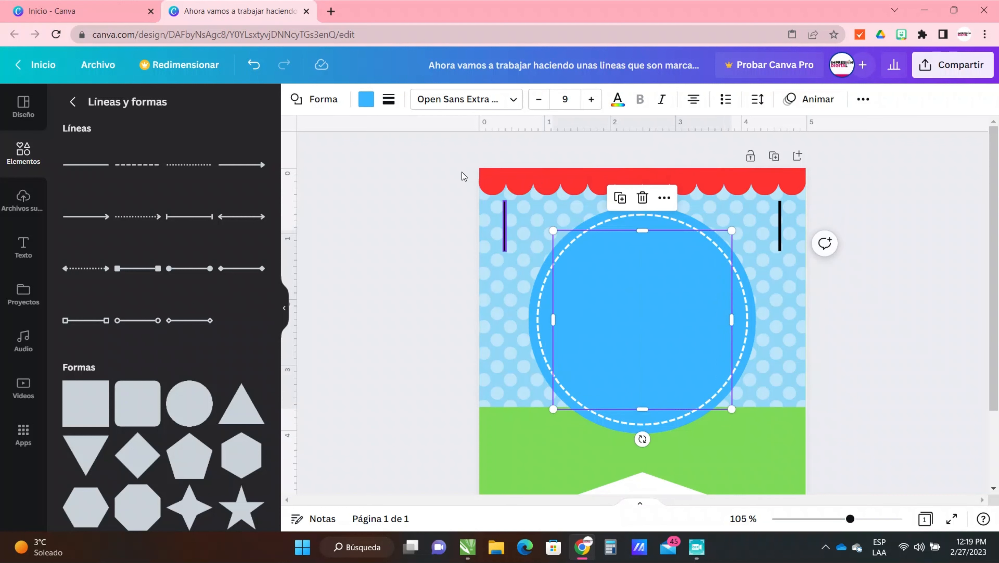
- Fill the innermost circle white and give it a solid border with a thickness of 8
left_click(366, 100)
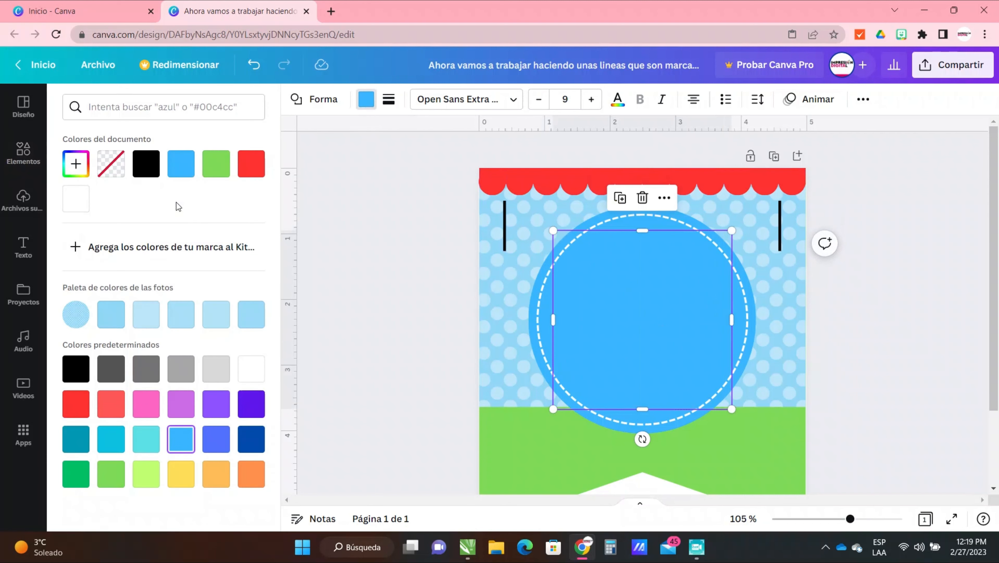
left_click(251, 370)
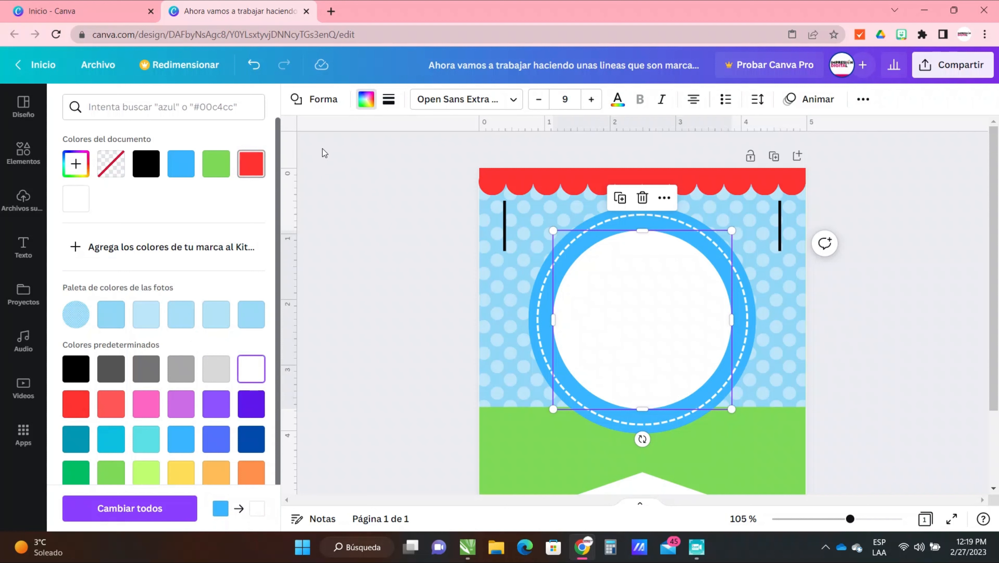
left_click(388, 99)
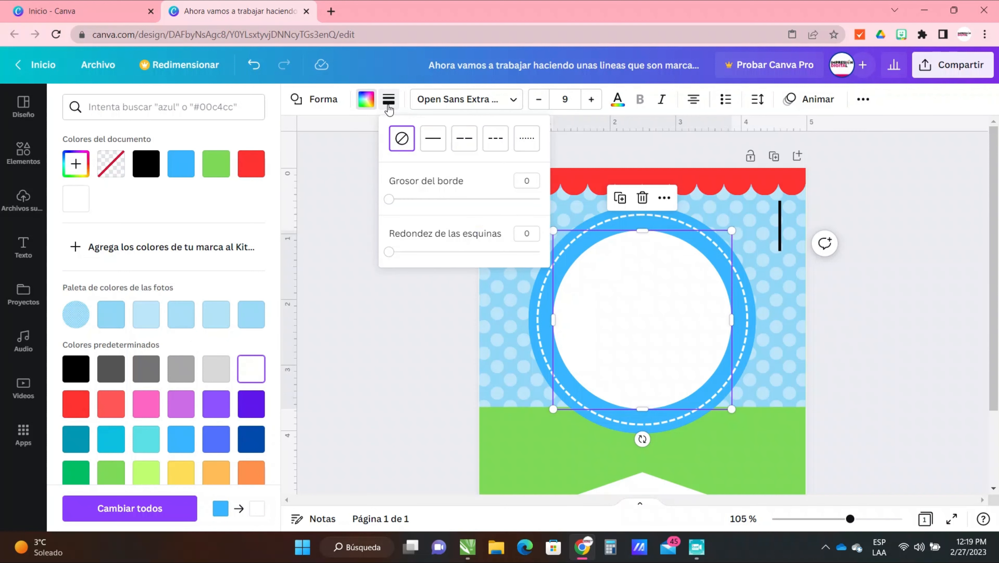
left_click(433, 145)
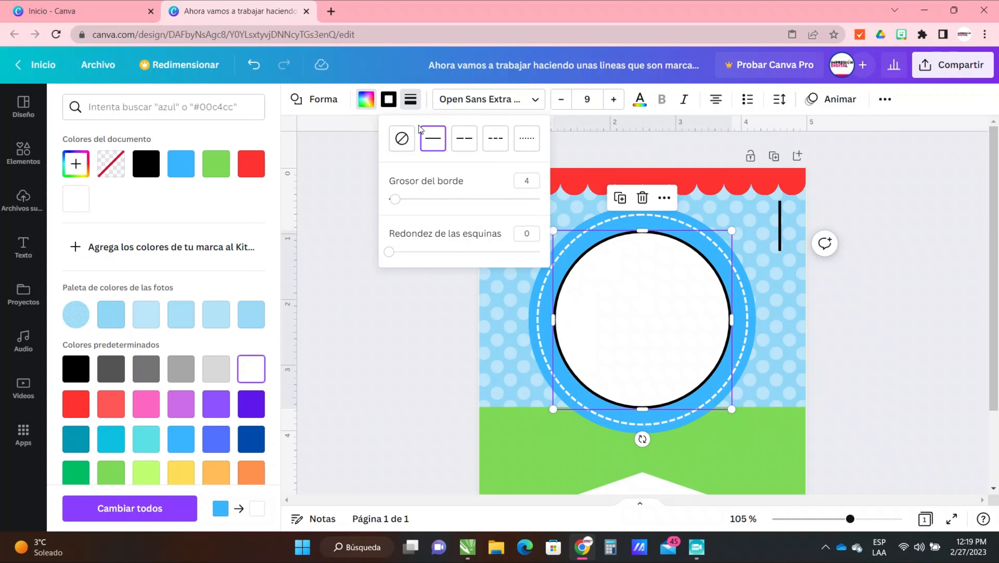
left_click(524, 183)
double_click(525, 180)
key("Return")
double_click(526, 181)
type("8")
key("Return")
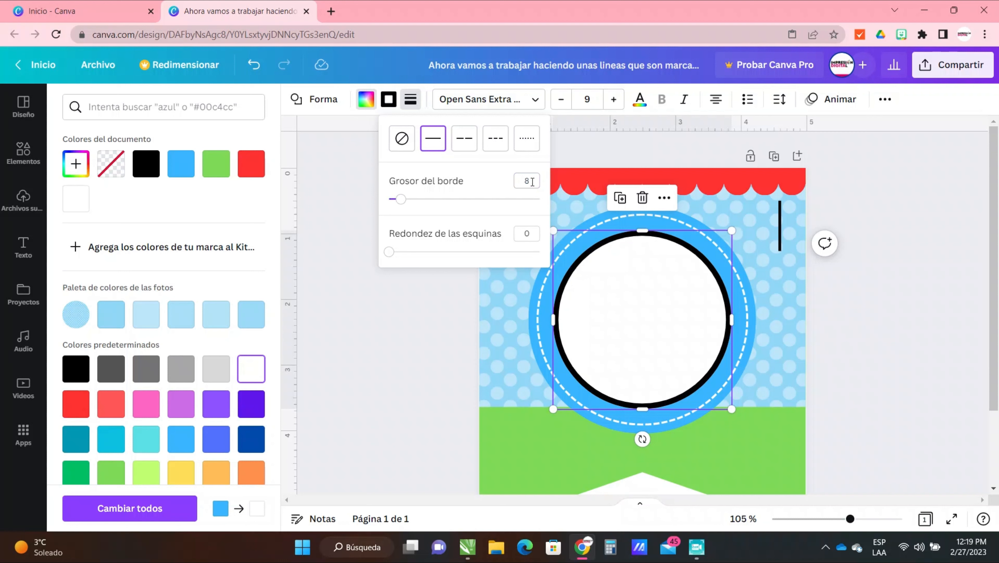
- Color the innermost circle's border with the document's red and deselect it
left_click(388, 103)
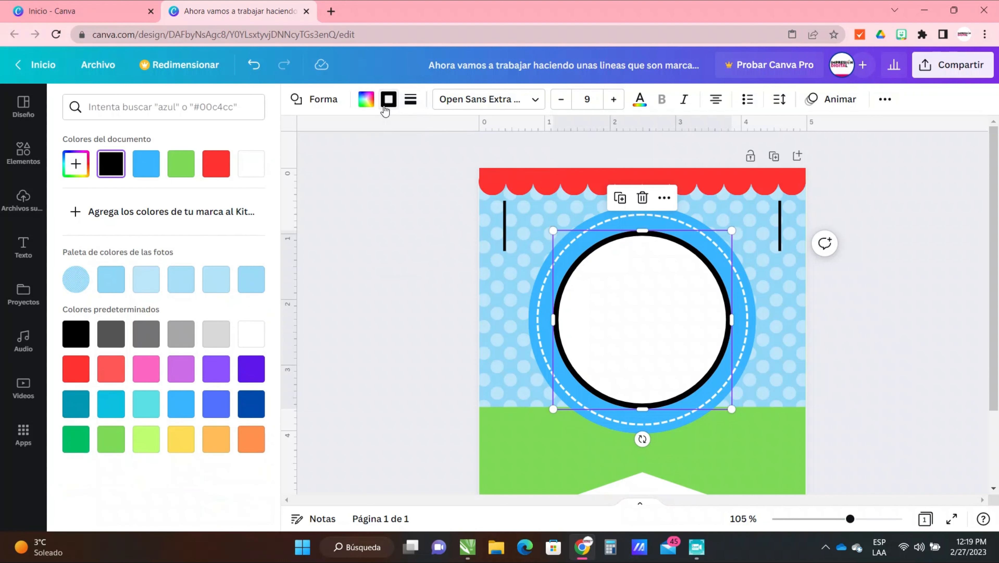
left_click(219, 168)
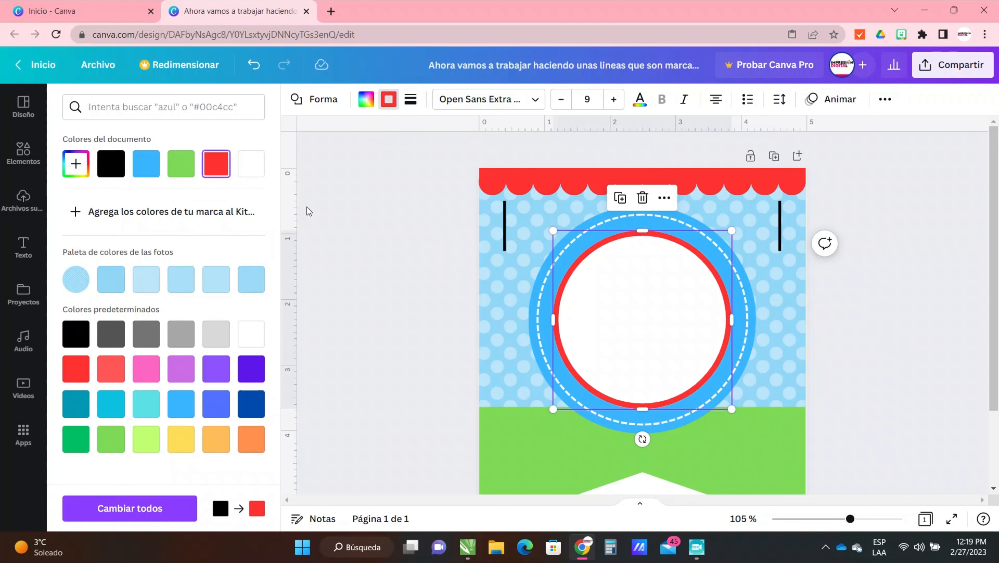
left_click(309, 208)
left_click(859, 337)
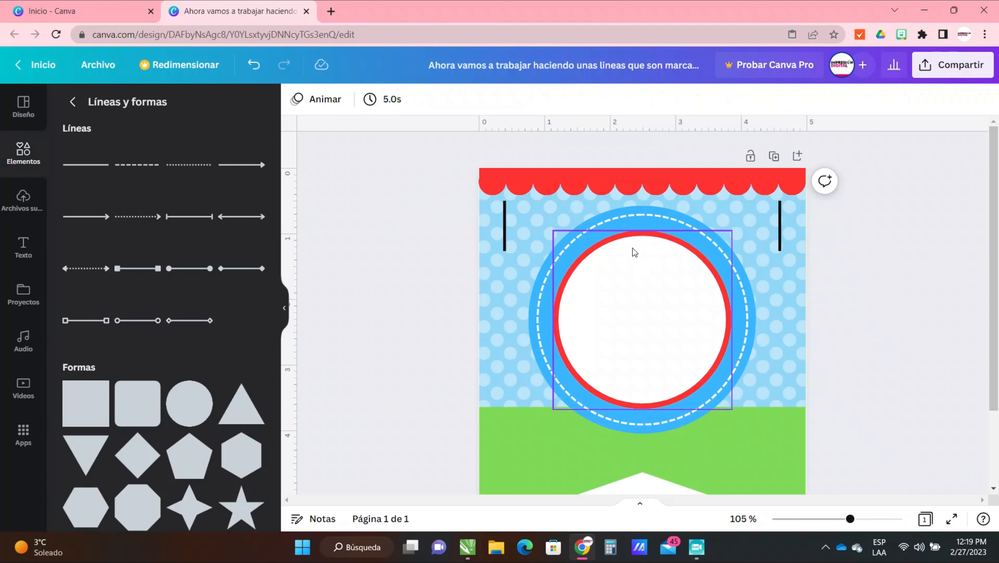
- Shrink the white dashed ring slightly to about 3.2 in, keep it centered in the blue circle, and deselect it
left_click(622, 218)
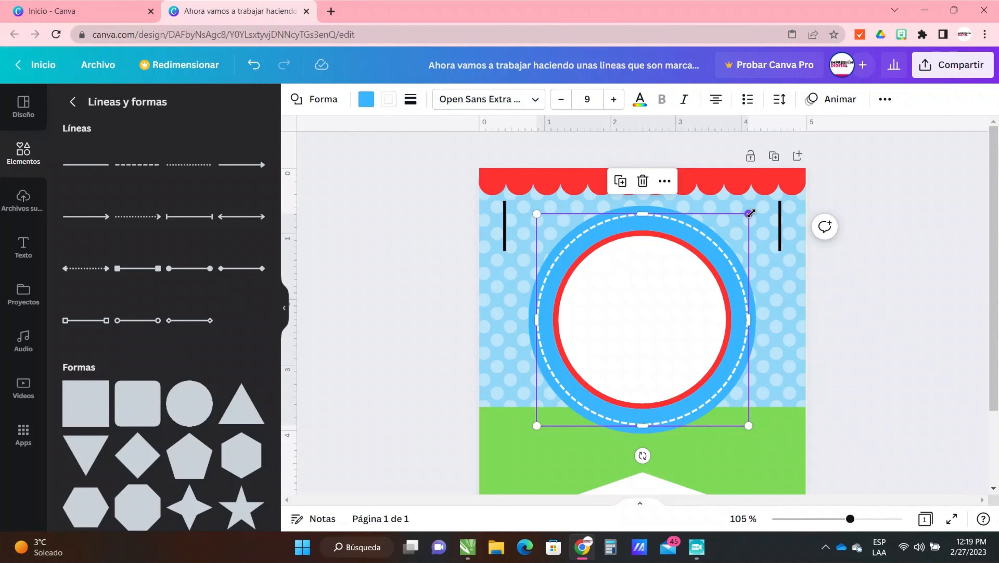
left_click_drag(749, 214, 746, 216)
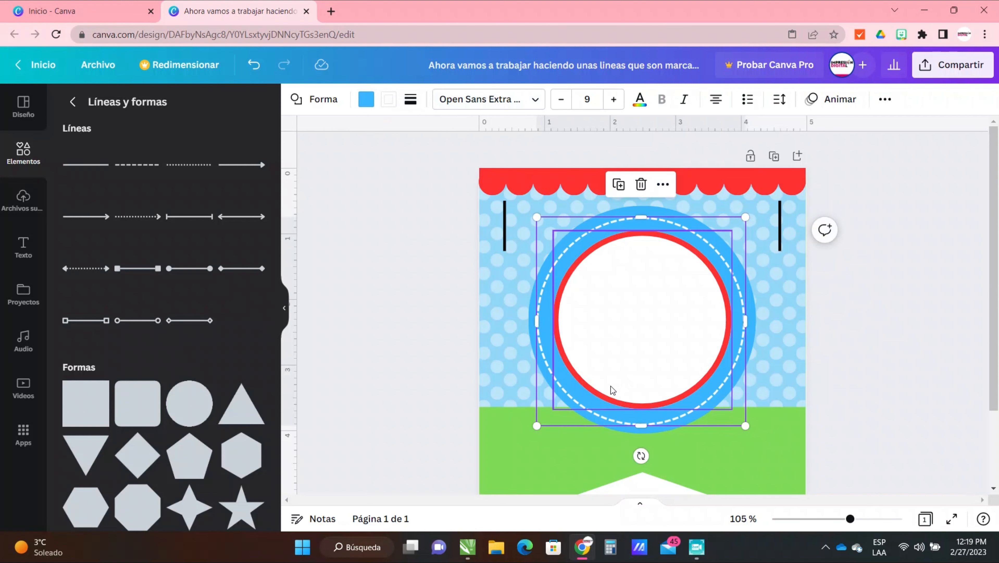
left_click_drag(537, 427, 541, 427)
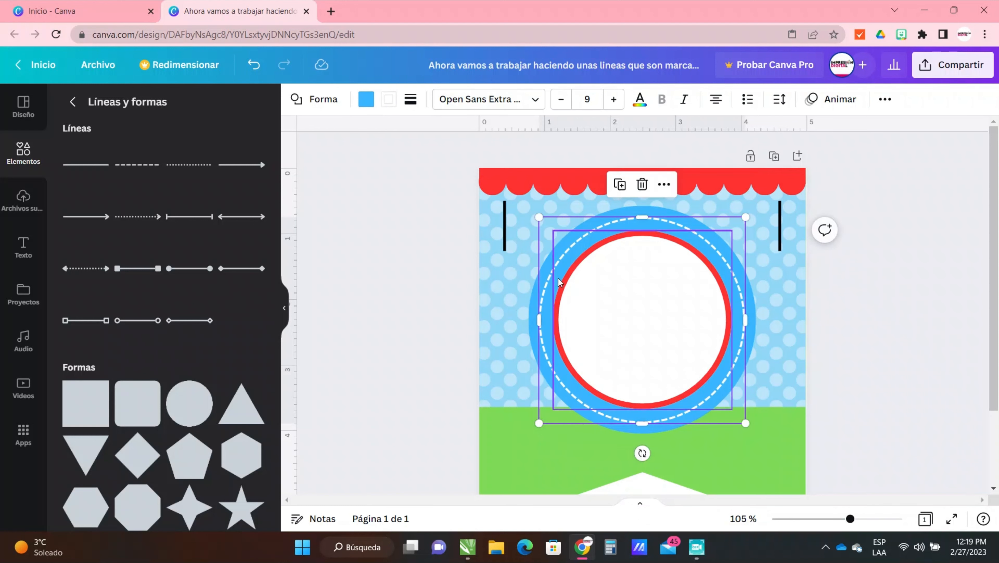
left_click(426, 279)
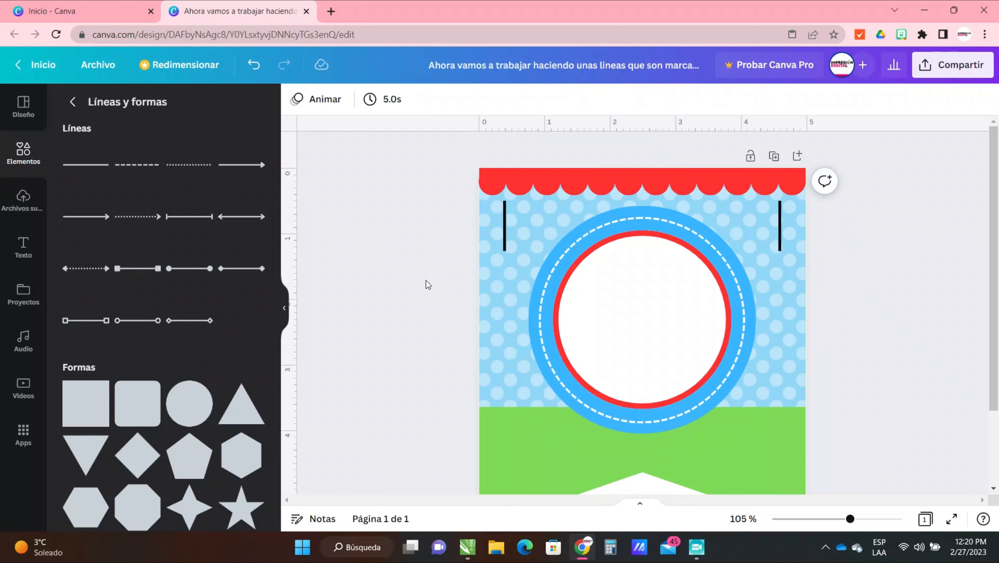
- Add a title text box to the page
left_click(24, 253)
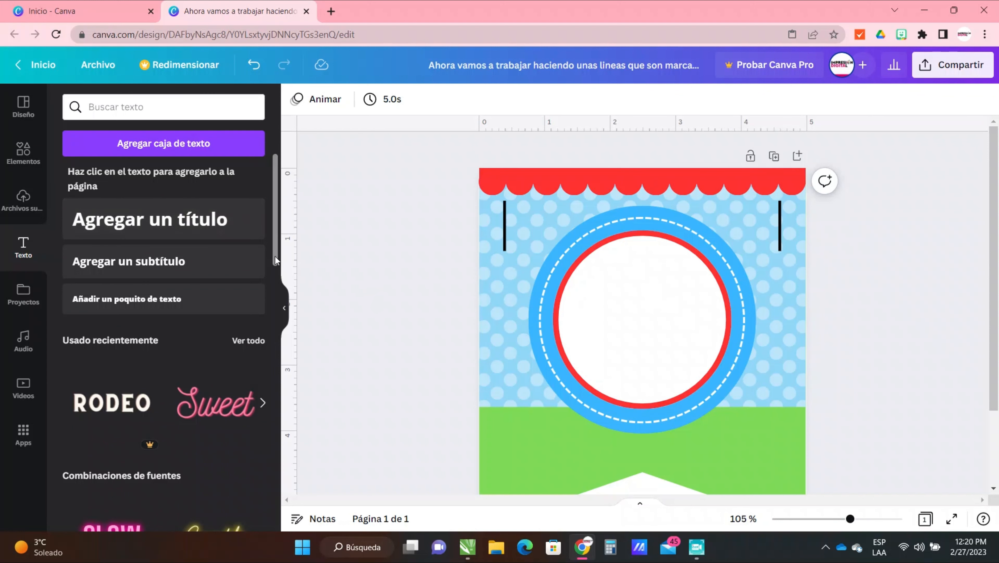
left_click(190, 218)
left_click(191, 218)
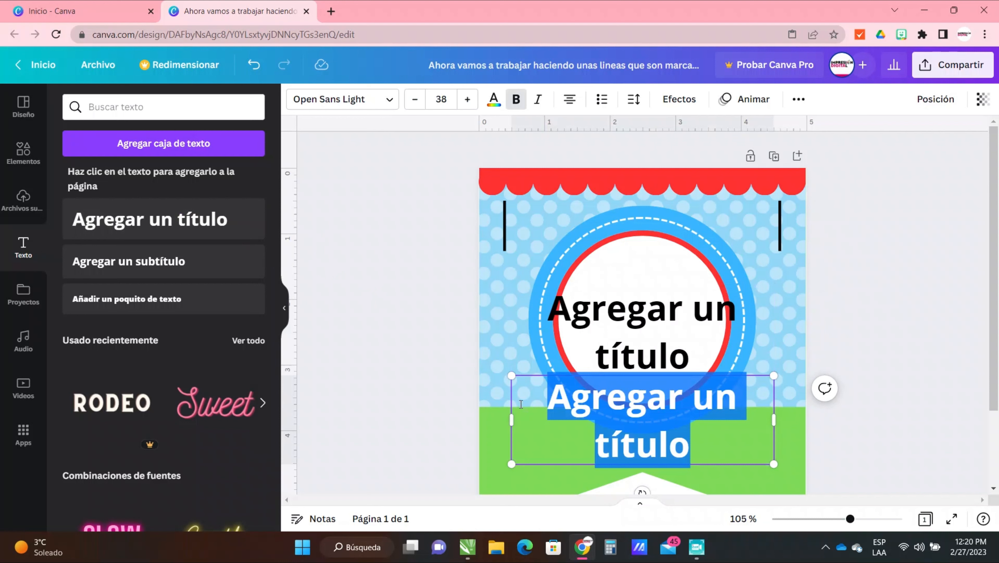
left_click(533, 374)
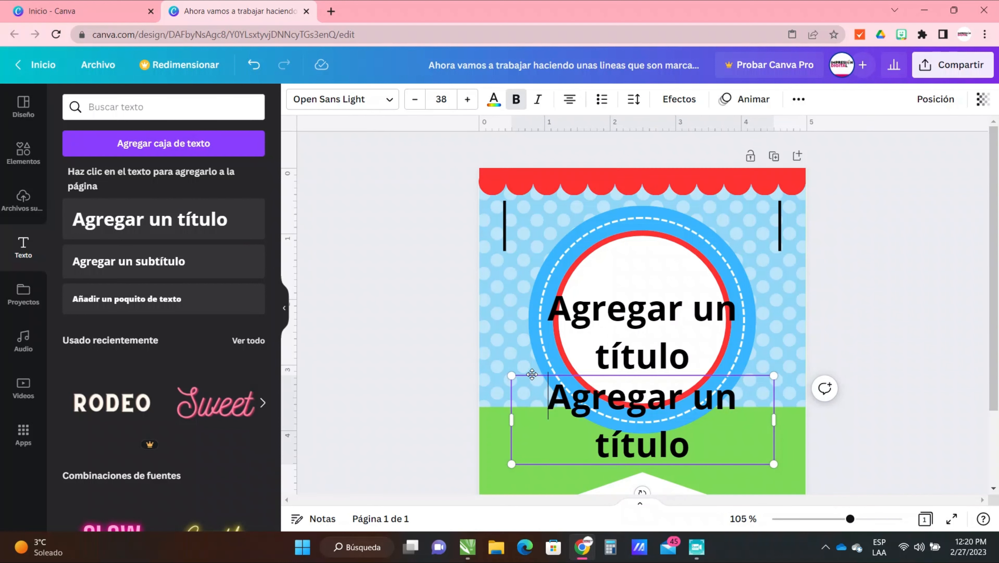
left_click(533, 374)
key("Delete")
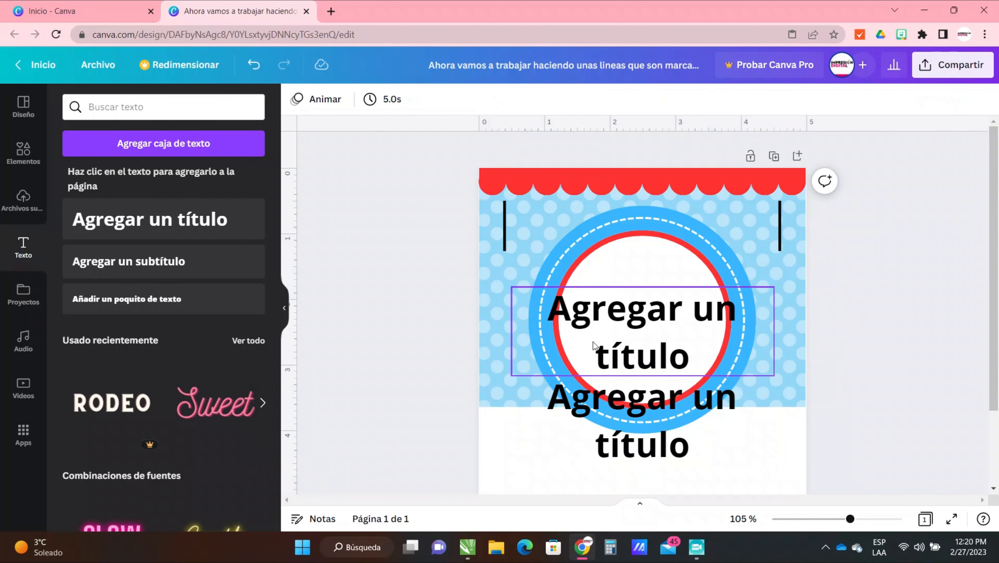
left_click(253, 64)
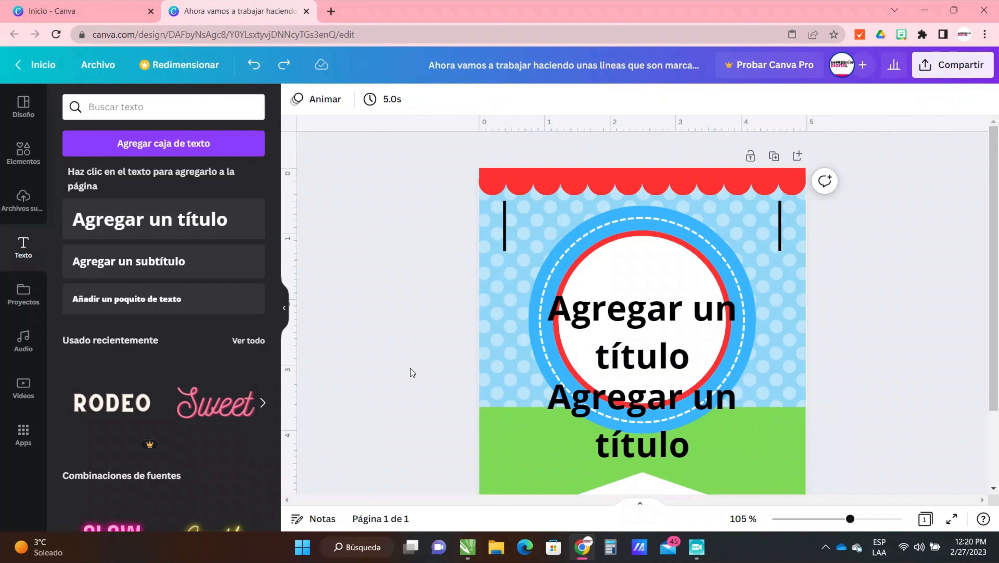
- Delete the duplicate title over the green area and replace the remaining title's text with H
left_click(551, 377)
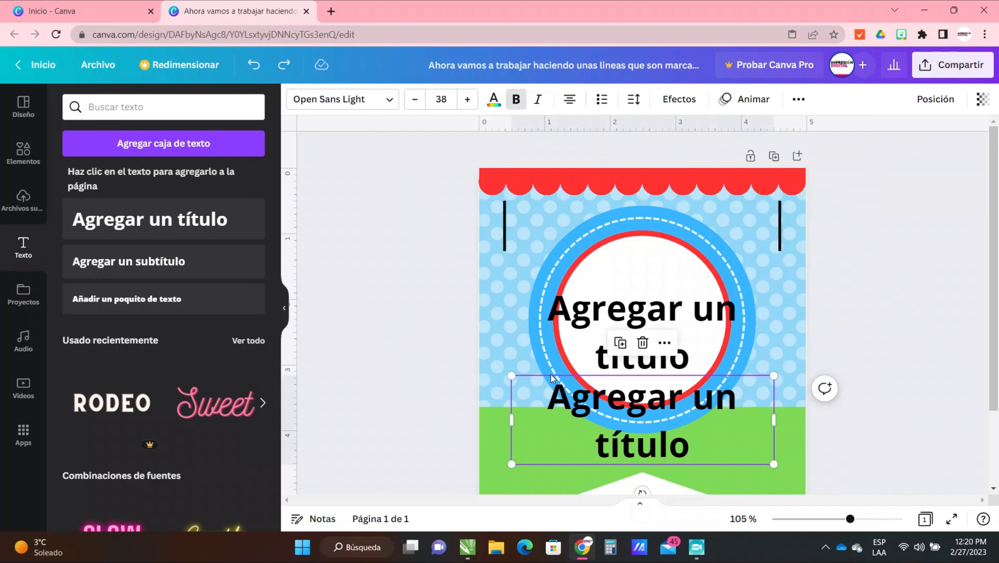
key("Delete")
left_click(578, 323)
left_click(580, 322)
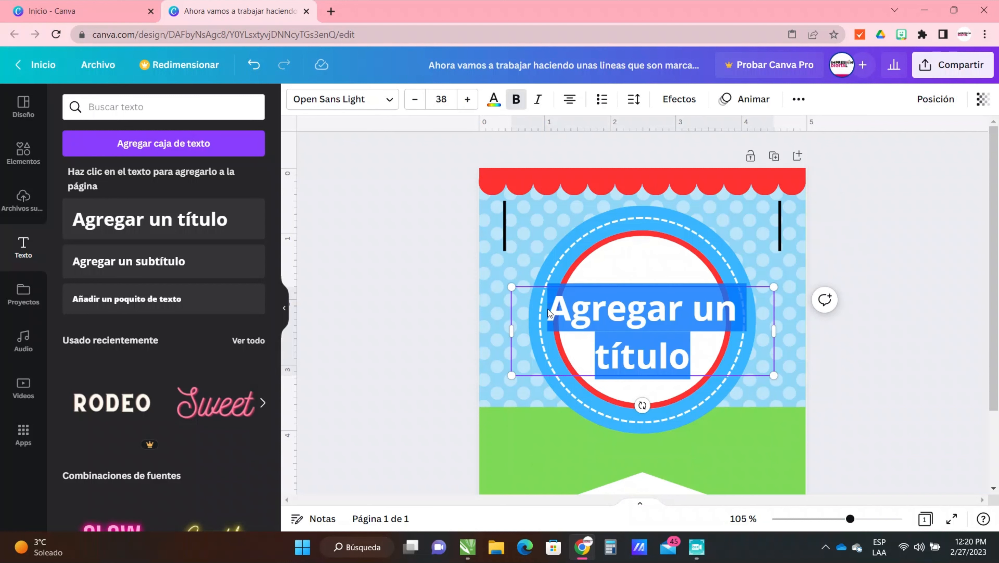
type("H")
- Enlarge the letter H to font size 161 inside the white circle and left-align its text
left_click_drag(654, 333, 695, 396)
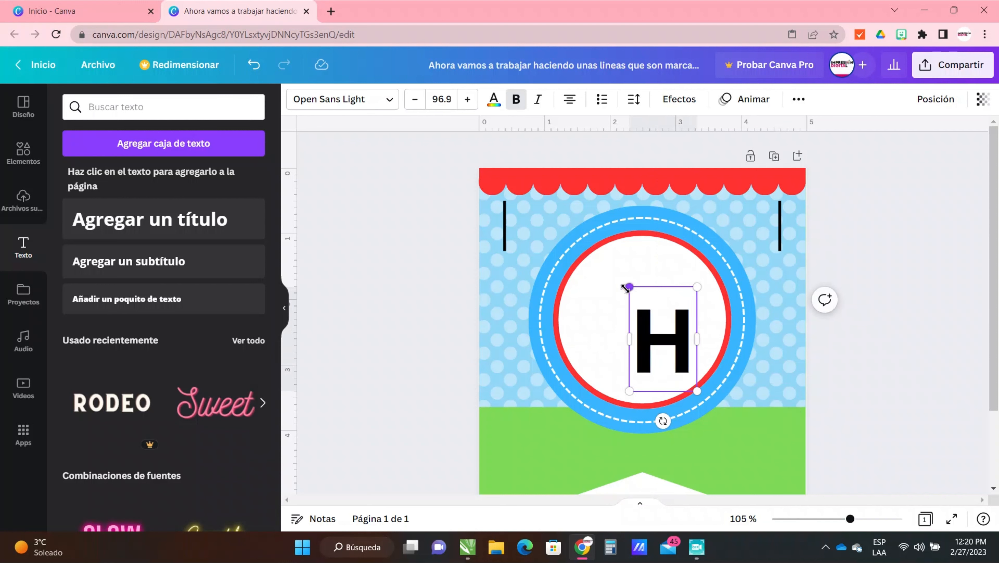
left_click_drag(629, 286, 598, 239)
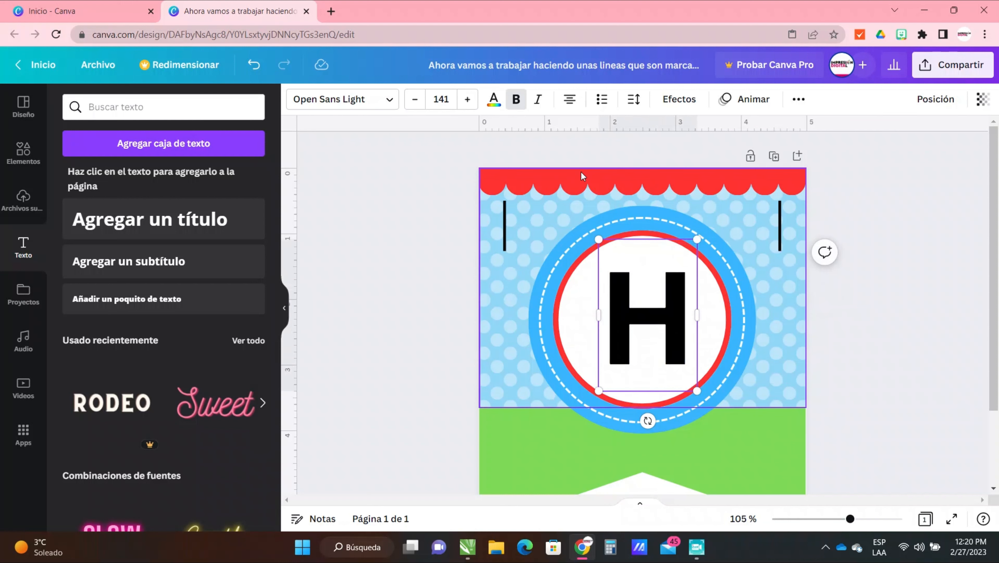
left_click(569, 99)
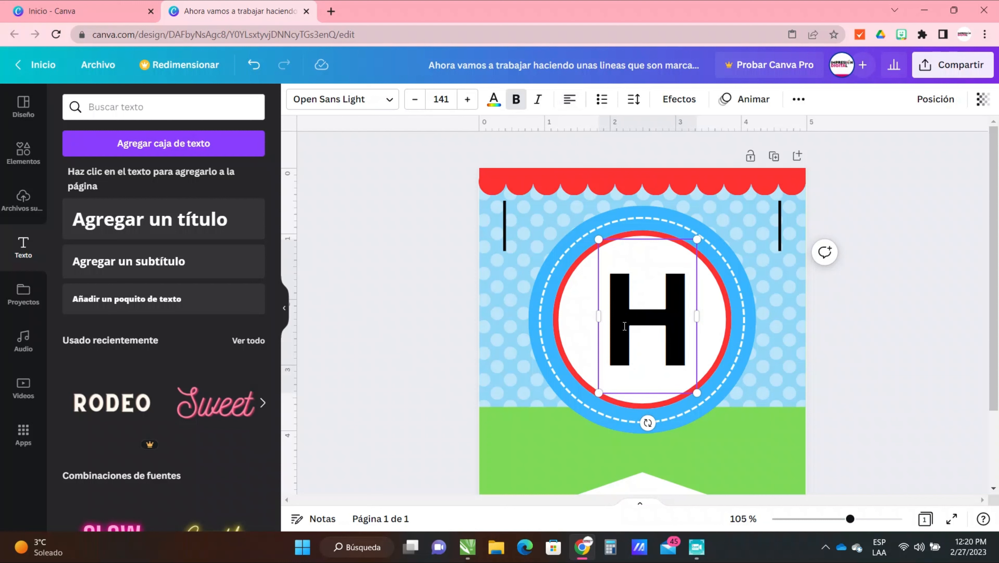
left_click(392, 285)
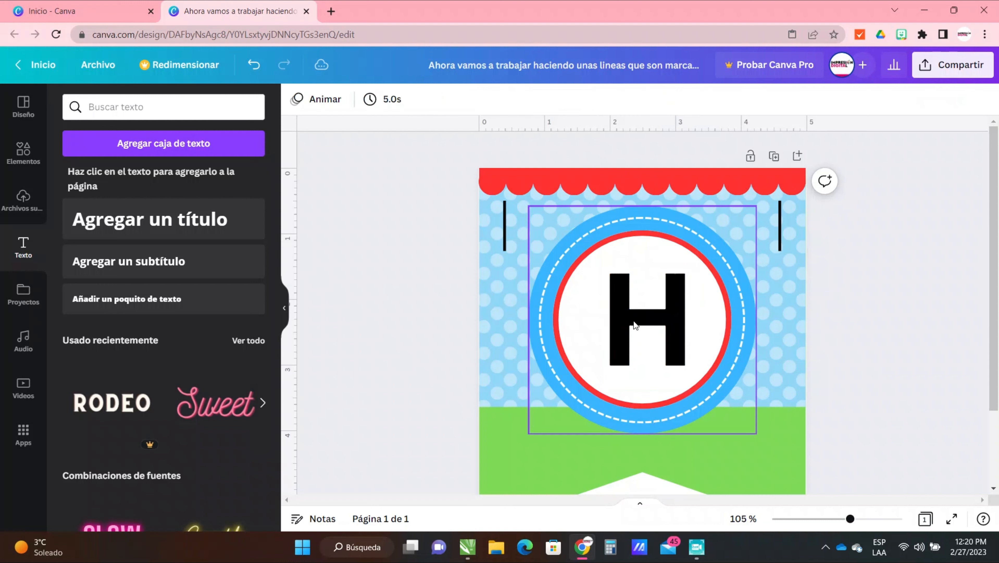
left_click_drag(634, 323, 618, 308)
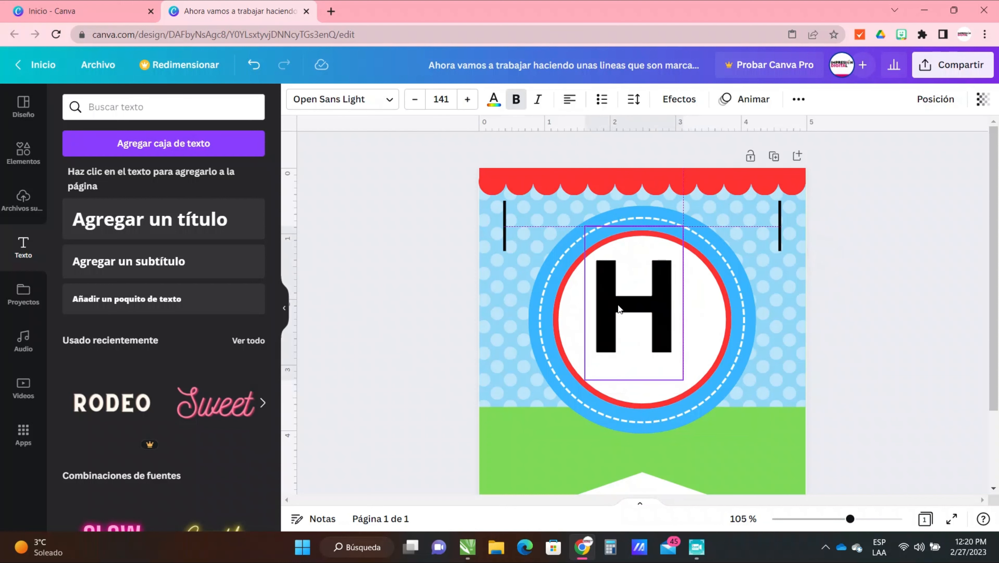
left_click_drag(683, 379, 707, 401)
- Change the H's font to Sancreek, center the letter within the white circle, and deselect it
left_click(676, 326)
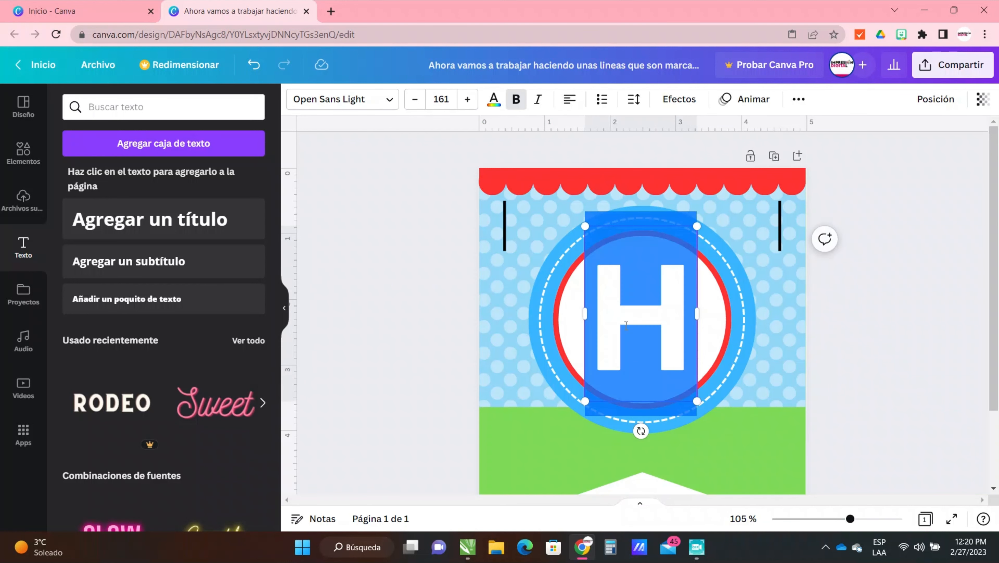
left_click(389, 100)
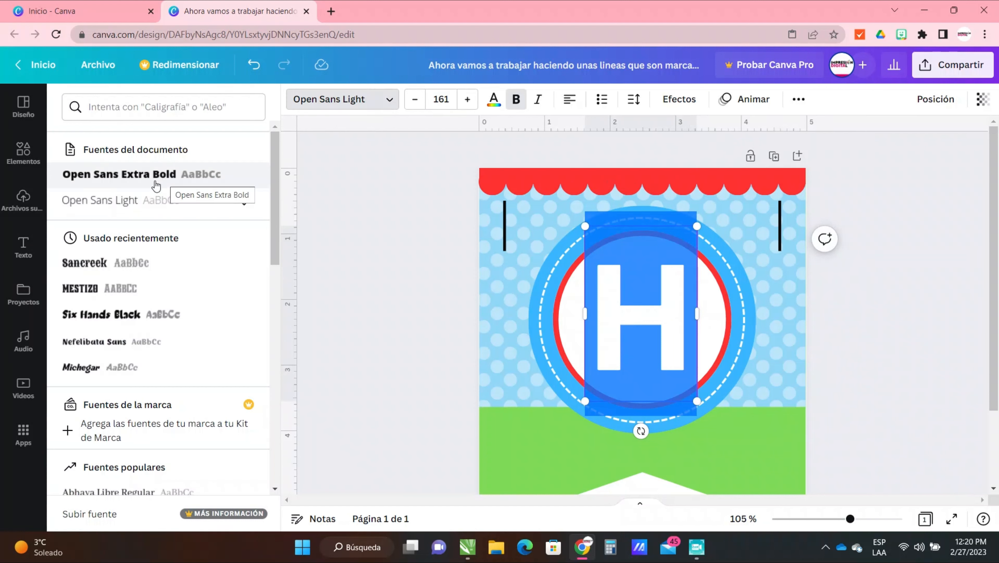
left_click(77, 269)
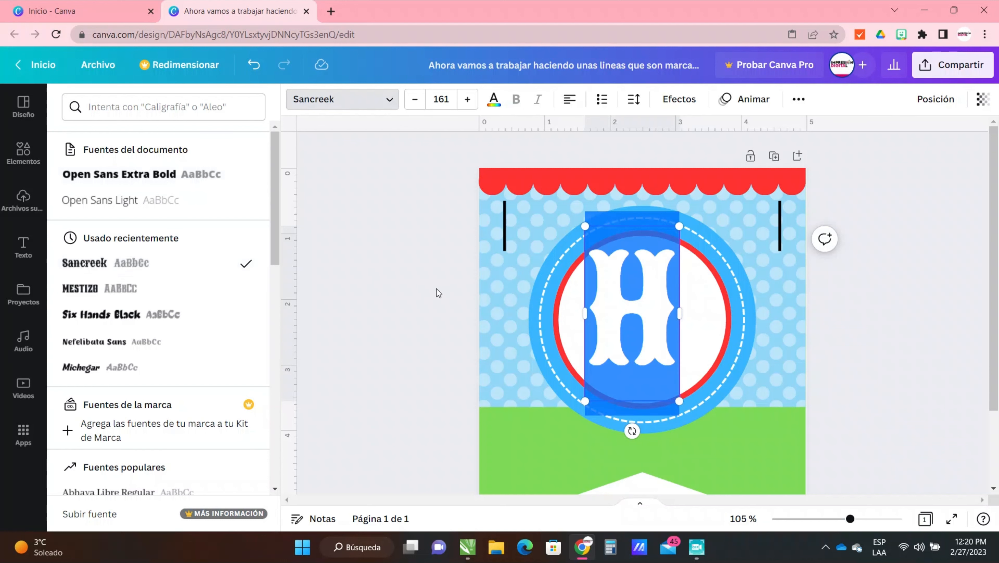
left_click(377, 269)
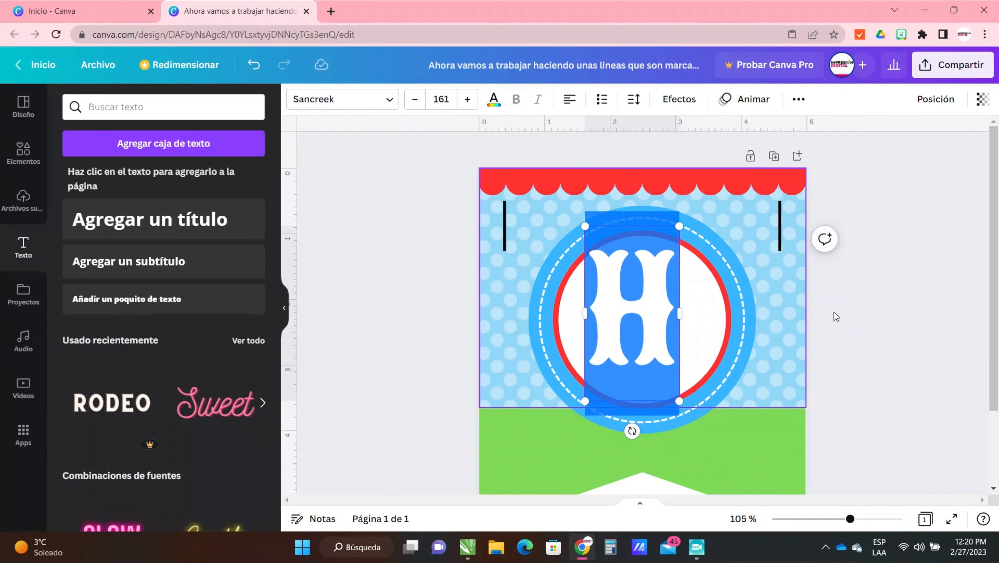
left_click(860, 313)
left_click_drag(660, 318, 669, 326)
left_click(896, 332)
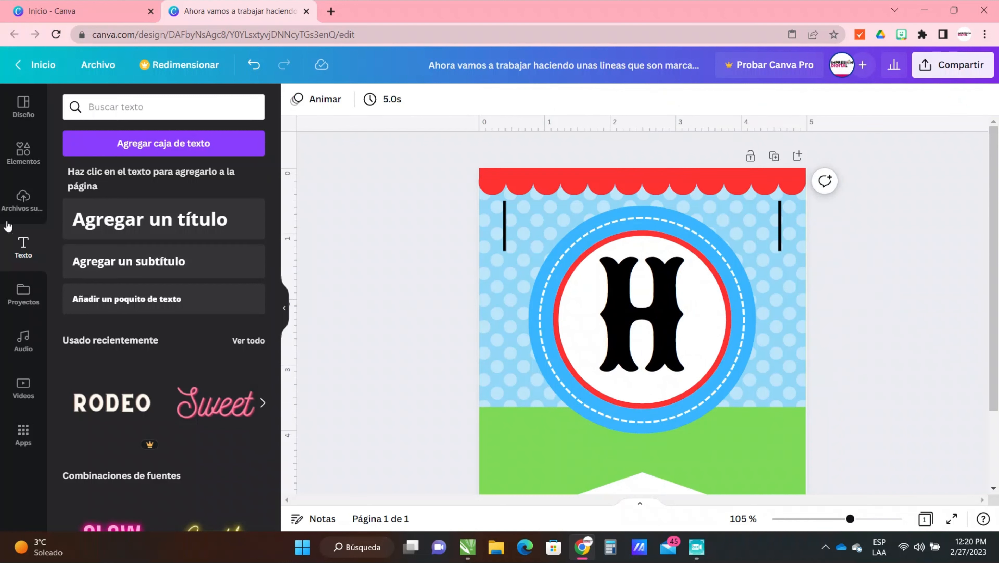
- Insert the uploaded blue-haired clown face, shrink it to about 1.2 in wide, and center it over the badge's lower edge
left_click(16, 201)
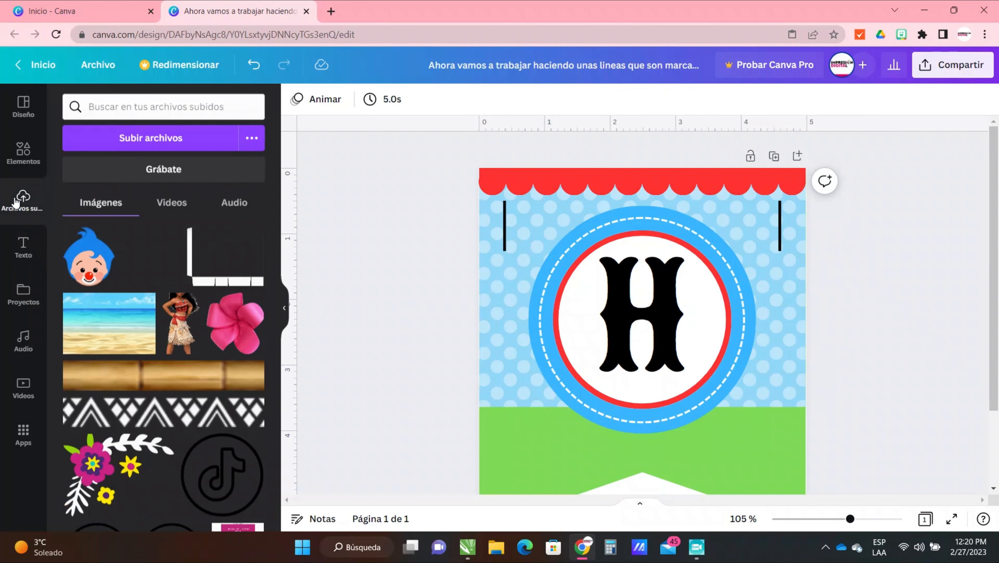
left_click(89, 263)
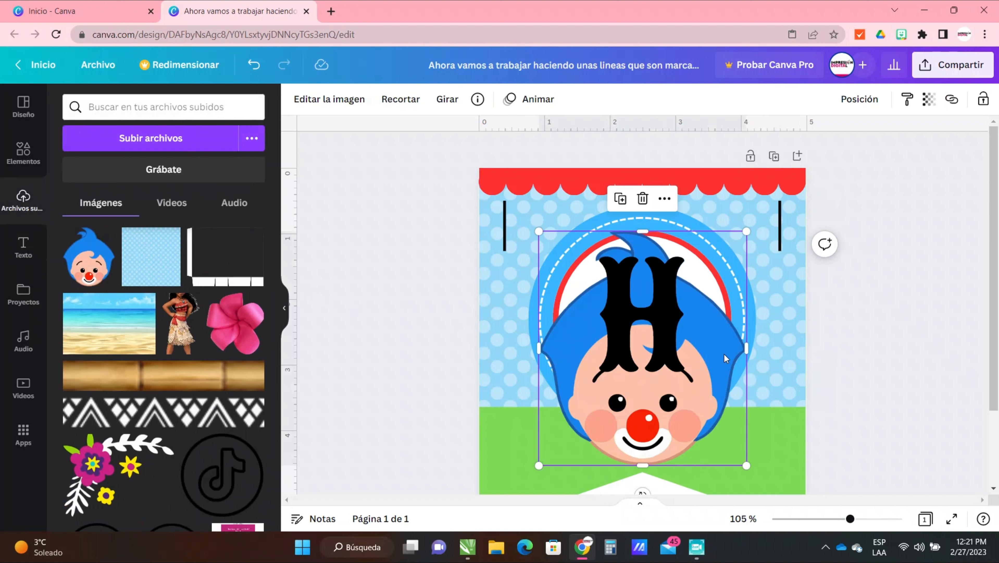
left_click_drag(746, 232, 636, 385)
left_click_drag(552, 433, 617, 434)
left_click(433, 361)
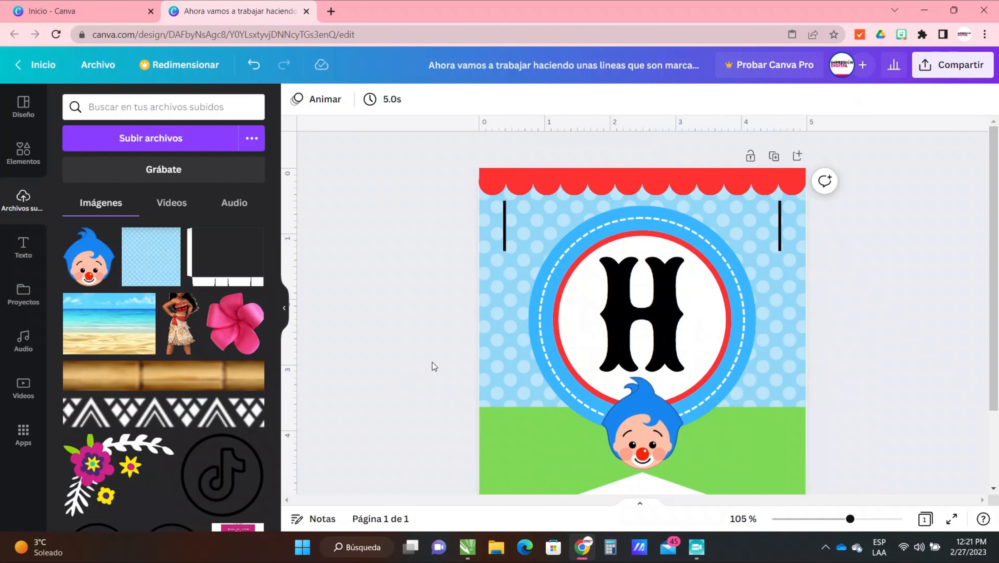
scroll(432, 361, "down", 3)
scroll(432, 361, "up", 3)
scroll(433, 361, "down", 3)
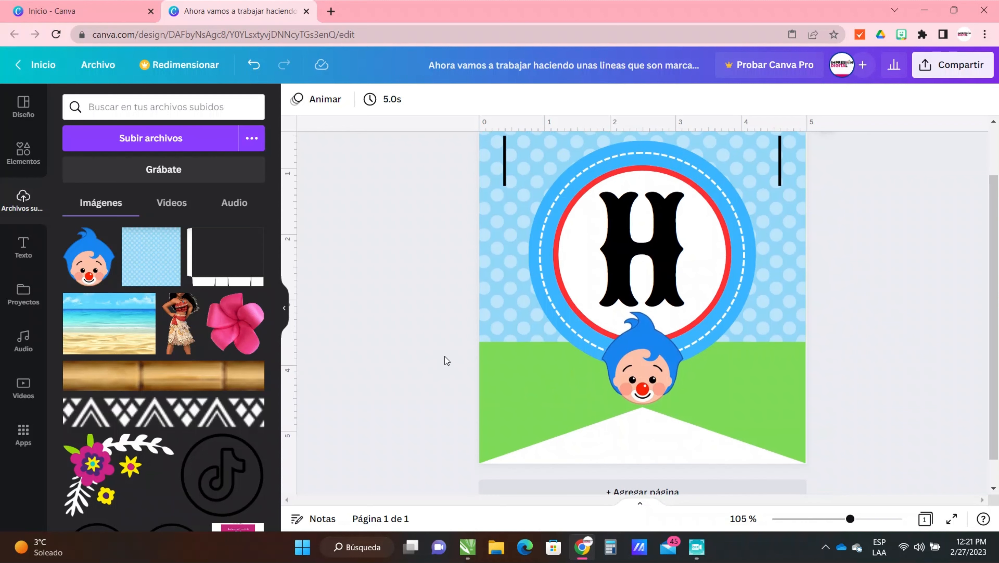
scroll(447, 359, "up", 2)
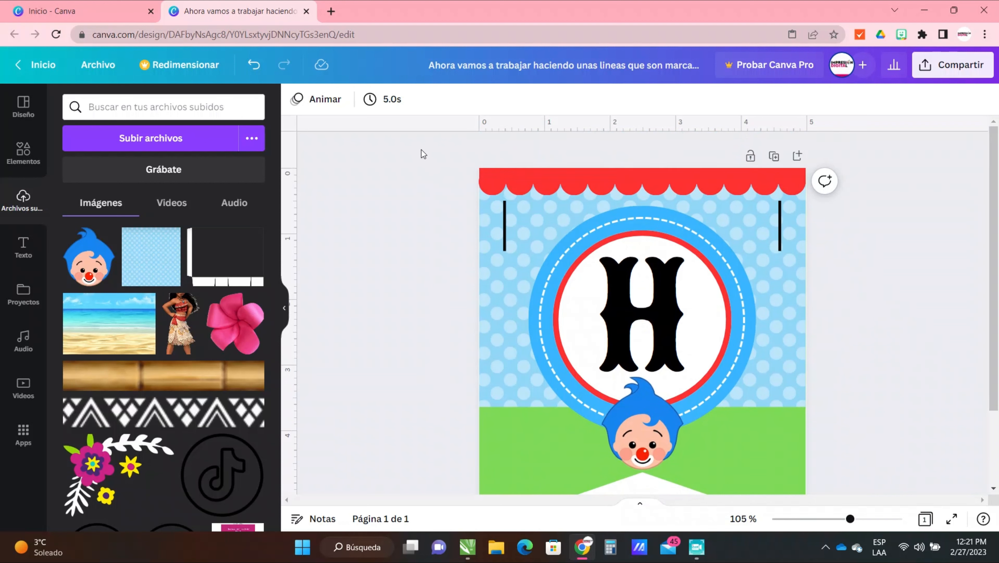
- Rename the design as Banner
left_click(627, 58)
triple_click(628, 63)
type("b")
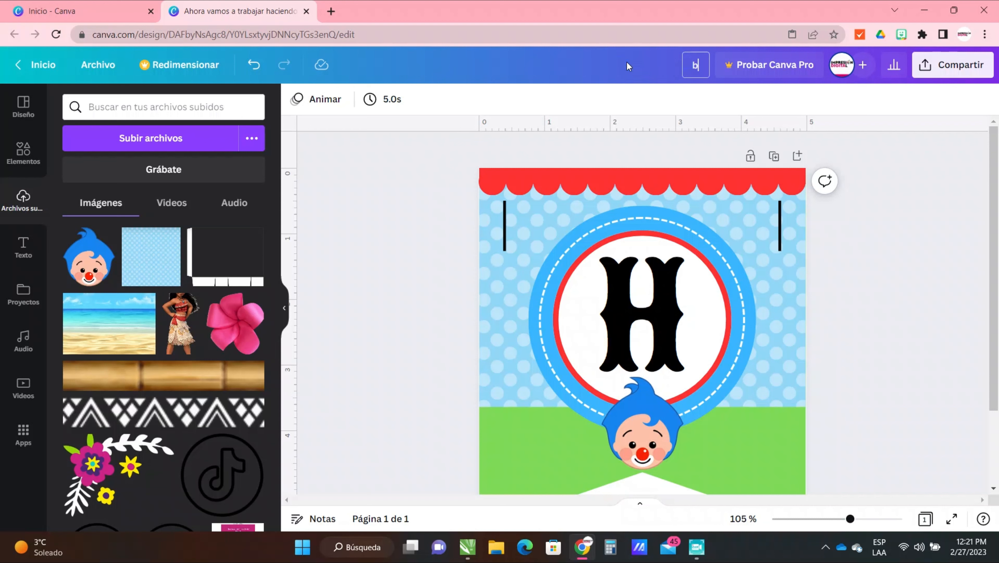
key("BackSpace")
type("Banner")
key("Return")
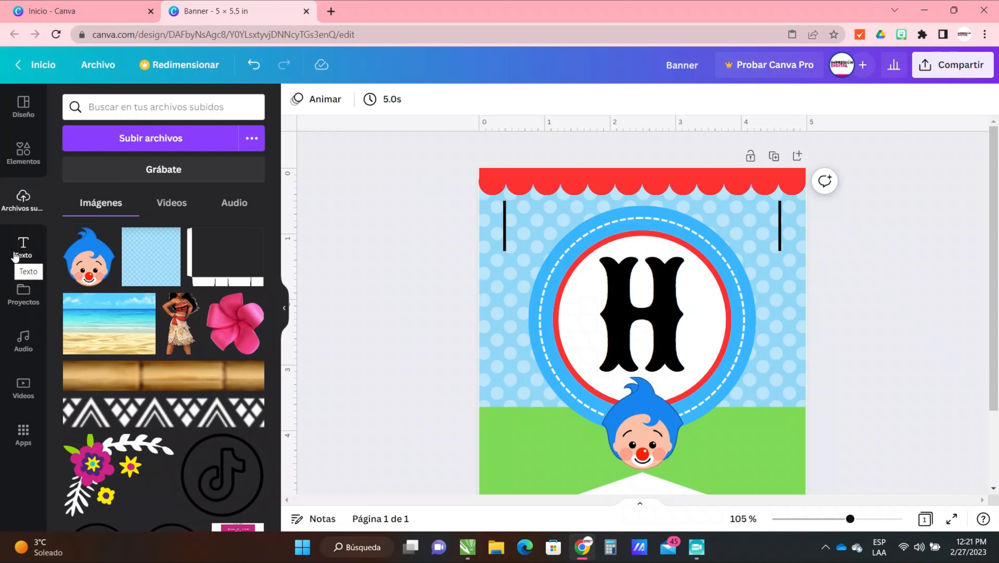
- Create a new custom-size design of 11 × 8.5 in
left_click(41, 65)
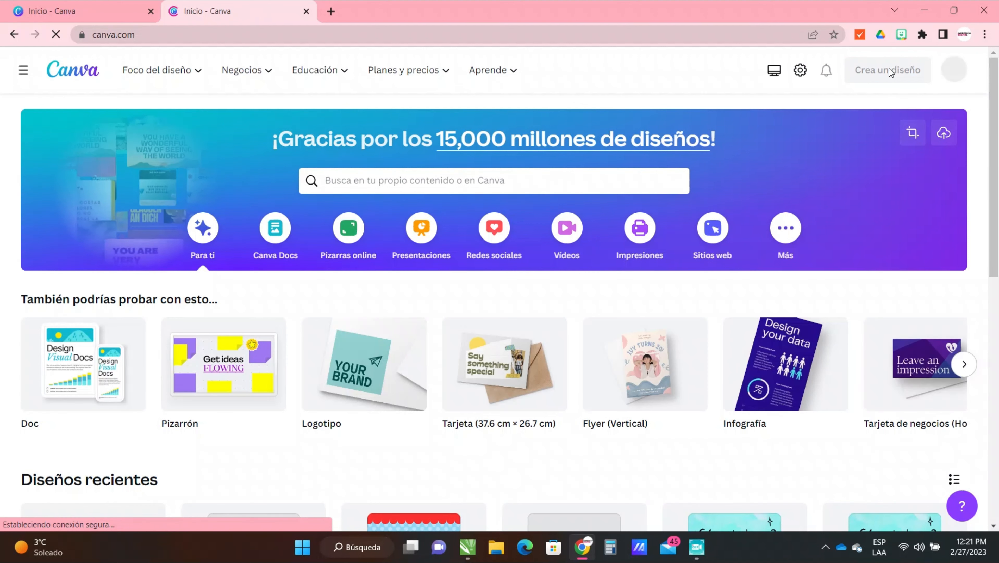
left_click(889, 68)
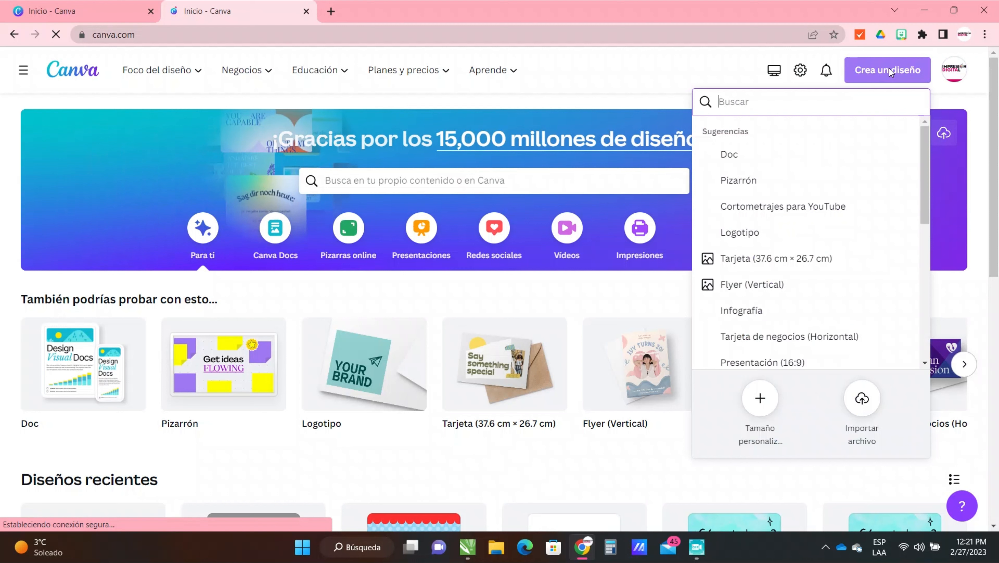
left_click(760, 398)
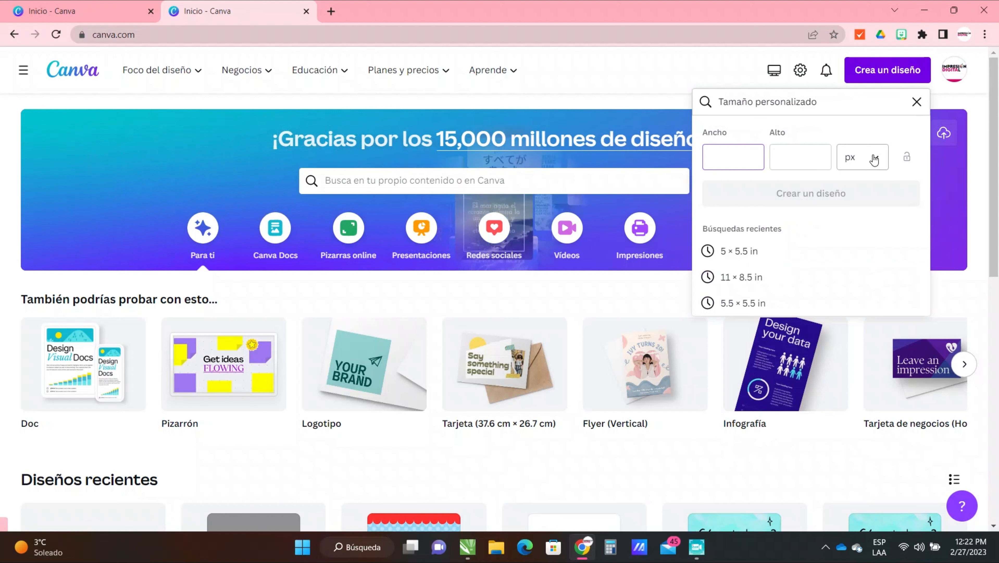
left_click(875, 157)
left_click(860, 224)
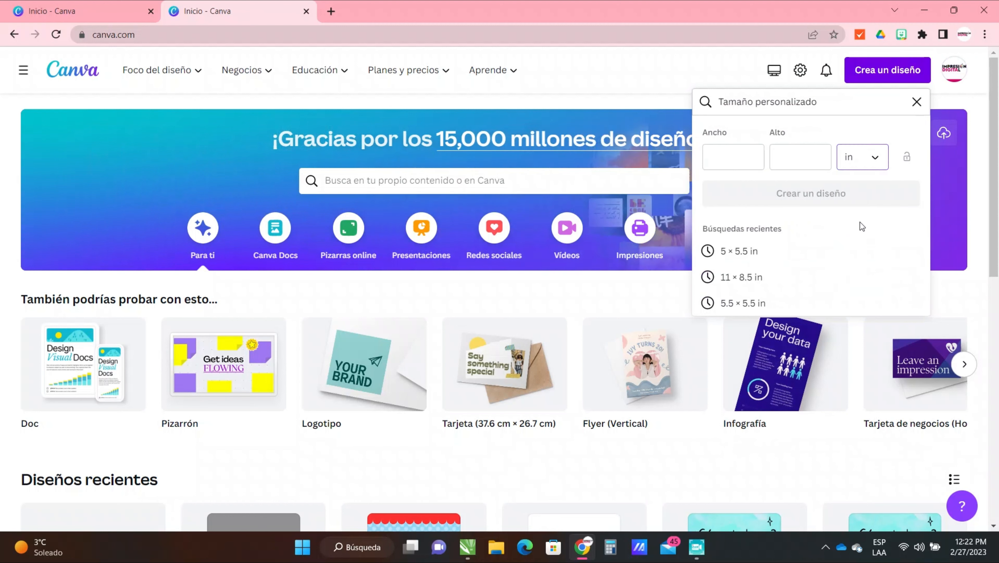
left_click(740, 152)
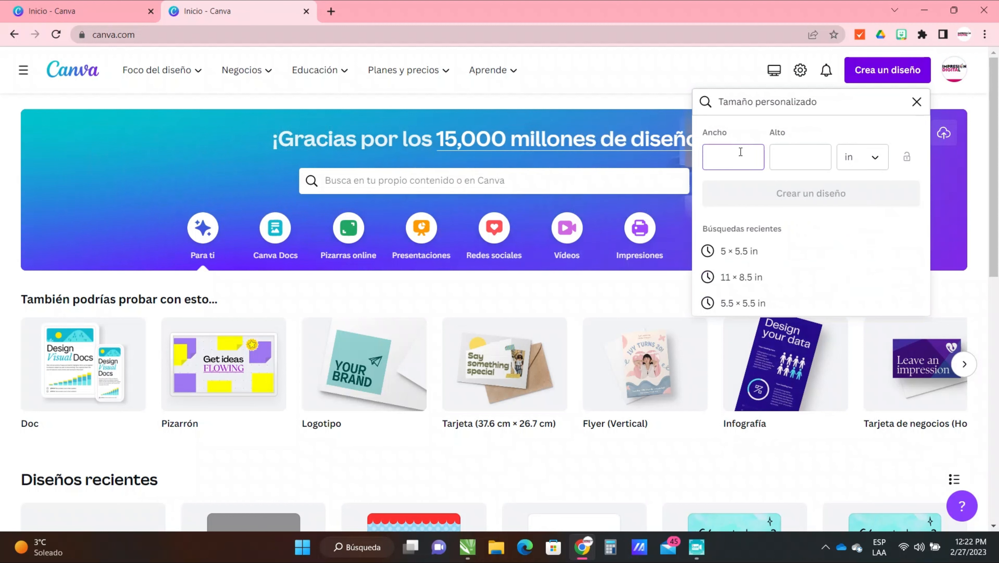
left_click(790, 158)
type("85")
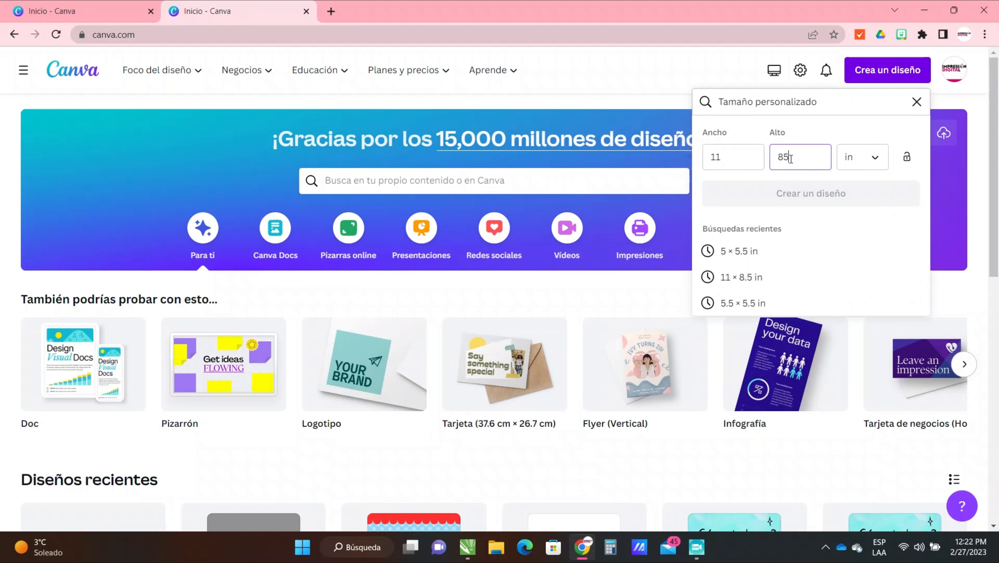
key("BackSpace")
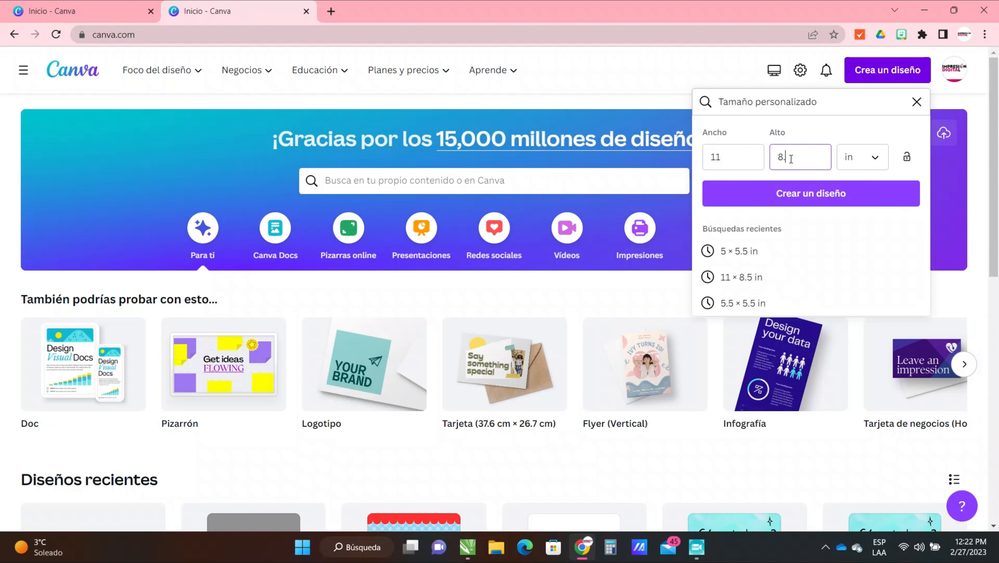
left_click(801, 191)
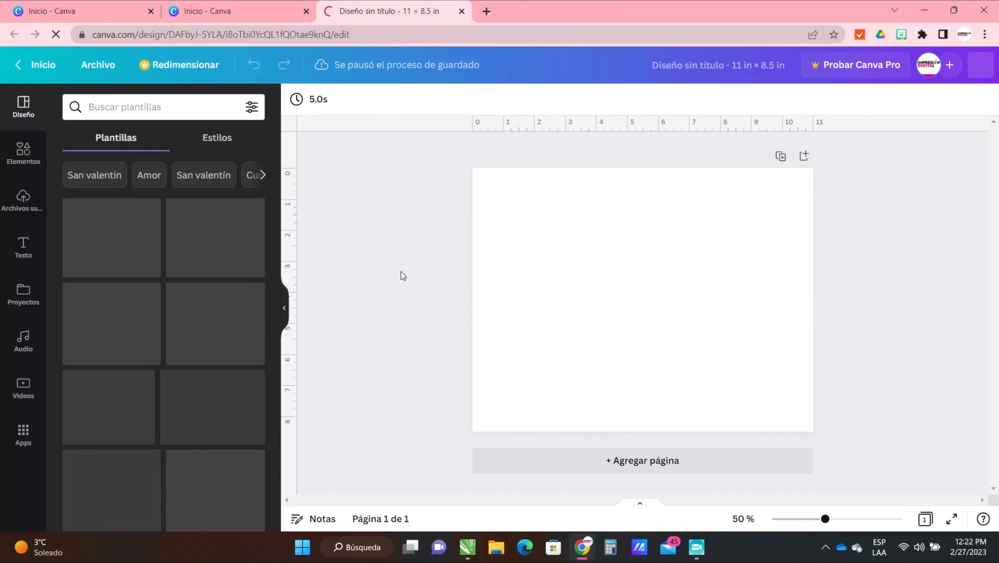
- Insert the saved Banner project onto the blank 11 × 8.5 in page
left_click(26, 302)
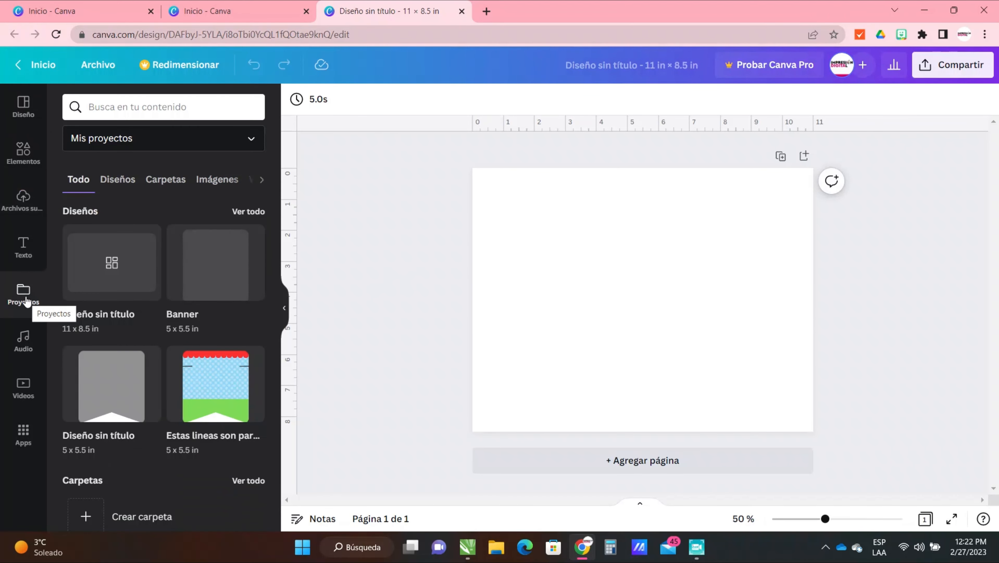
left_click(222, 255)
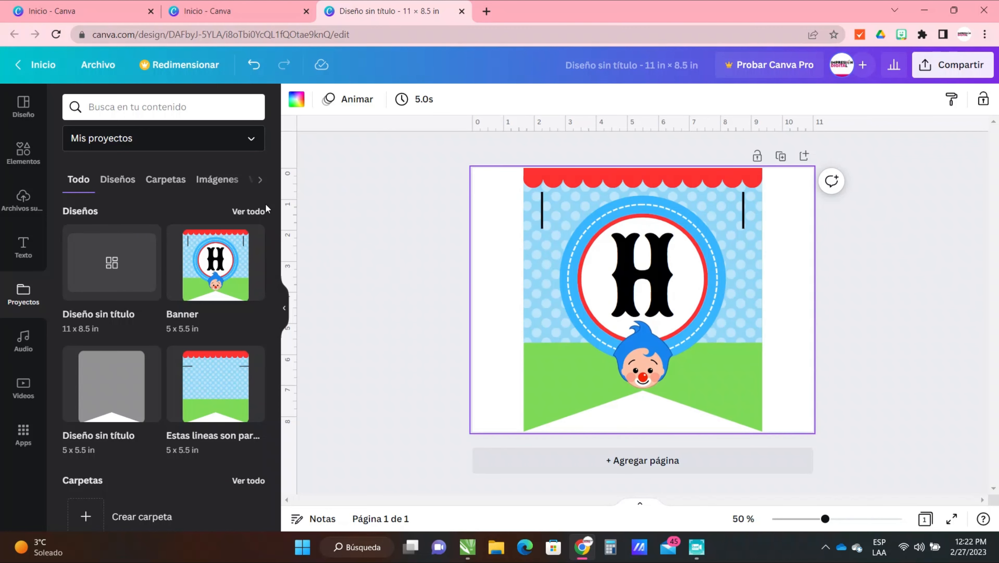
left_click(284, 309)
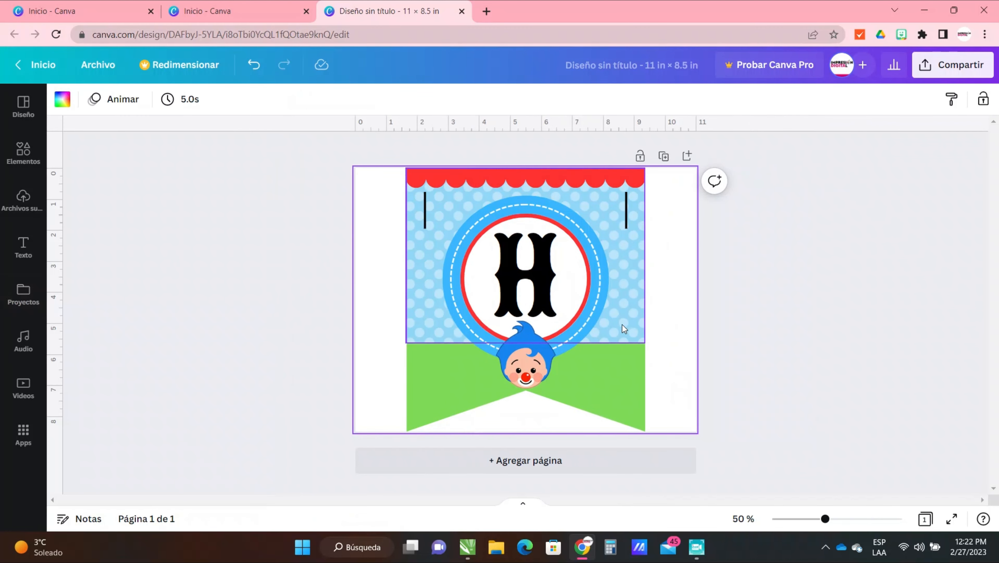
- Select all elements of the inserted pennant and group them
left_click(618, 402)
left_click(386, 157)
left_click_drag(385, 154, 655, 442)
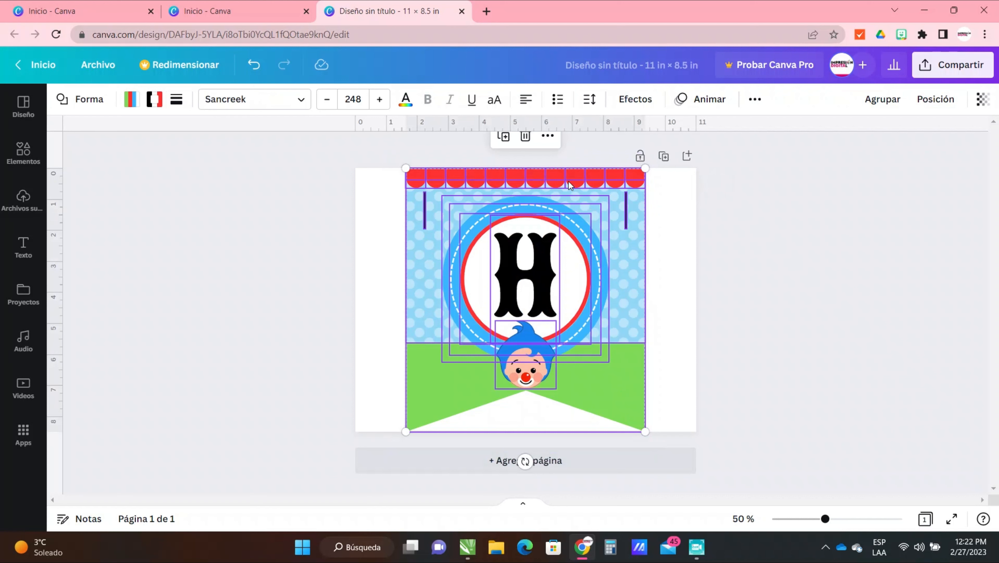
left_click(547, 137)
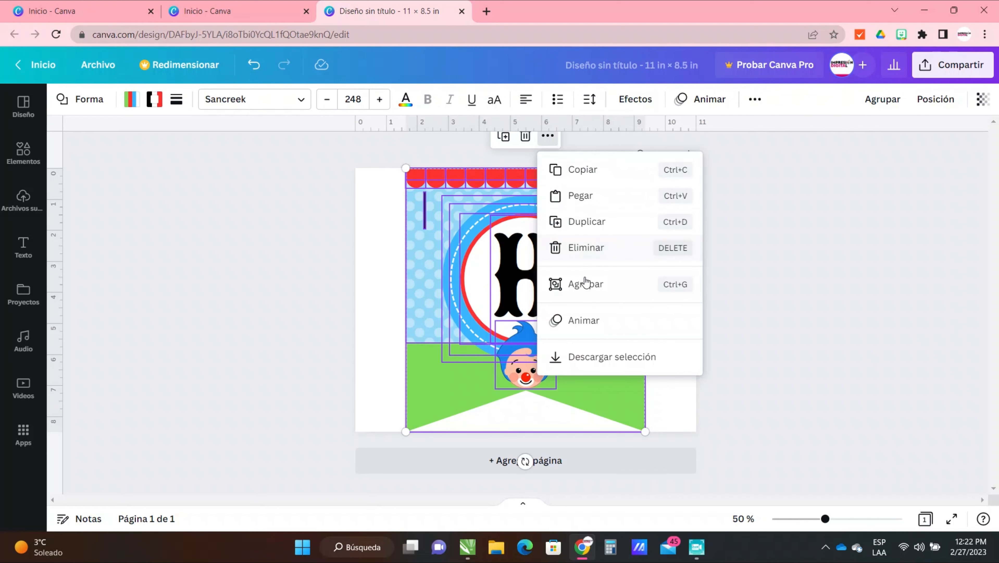
left_click(586, 286)
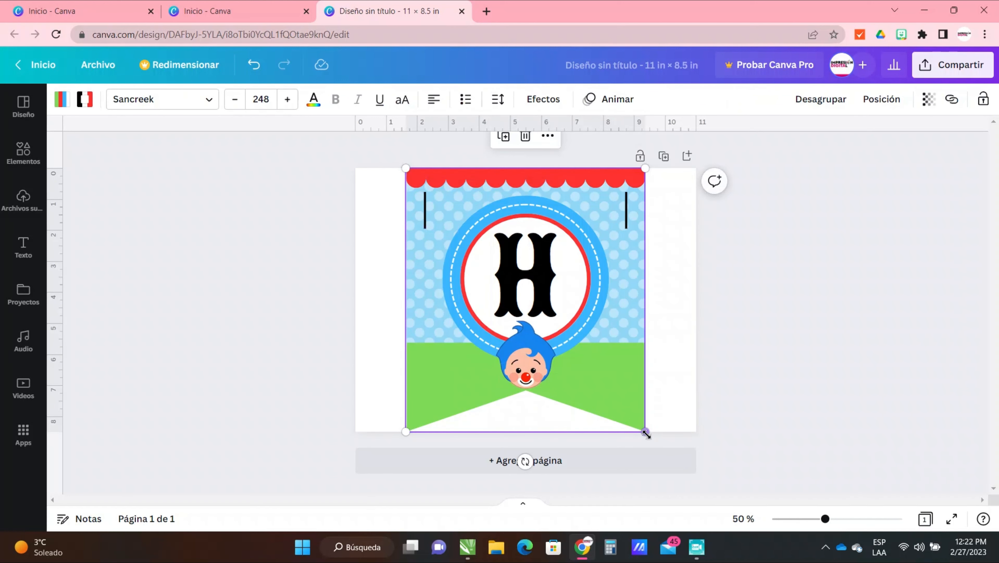
- Shrink the grouped pennant to 5 × 5.5 in and place it in the left half of the page
left_click_drag(644, 431, 560, 337)
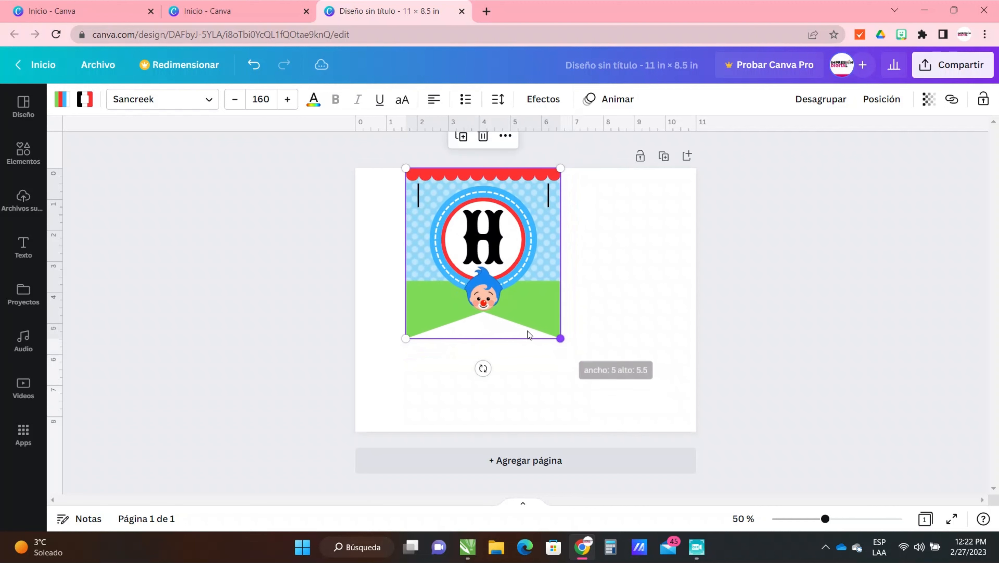
left_click_drag(497, 245, 468, 286)
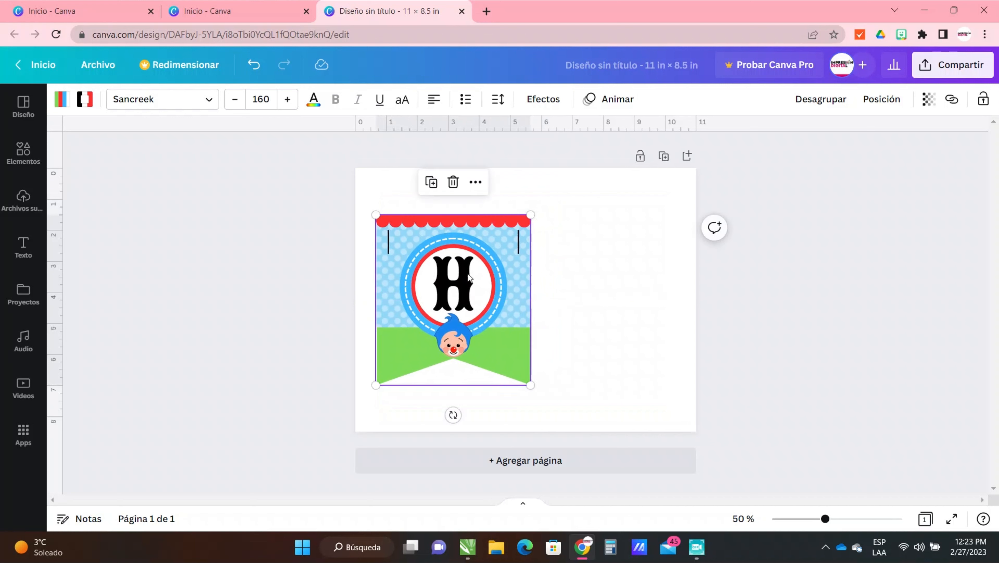
- Duplicate the pennant and align the two copies side by side with a small gap between them
left_click(475, 182)
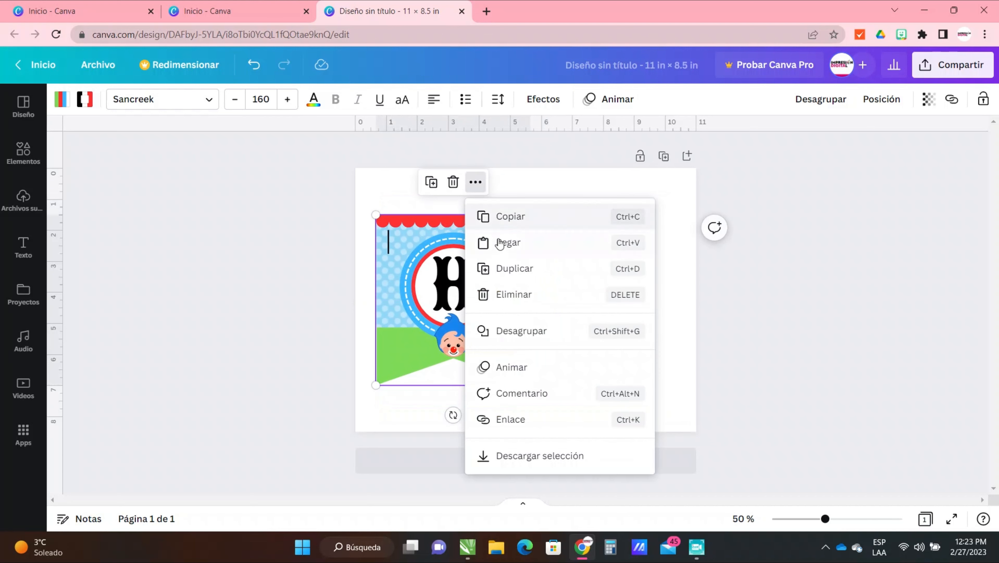
left_click(471, 281)
left_click_drag(579, 283, 599, 282)
left_click_drag(485, 279, 480, 278)
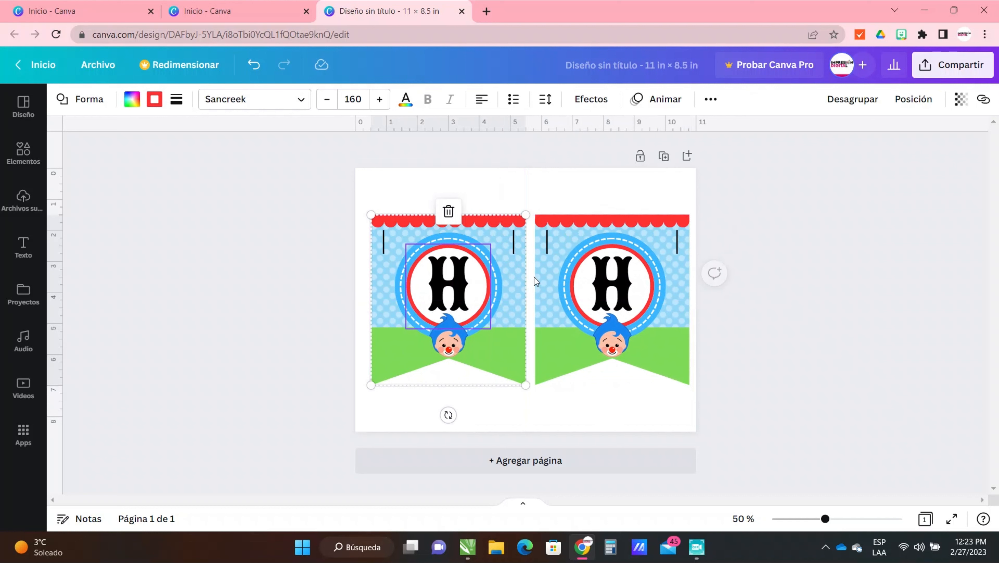
left_click_drag(574, 267, 571, 266)
left_click(738, 279)
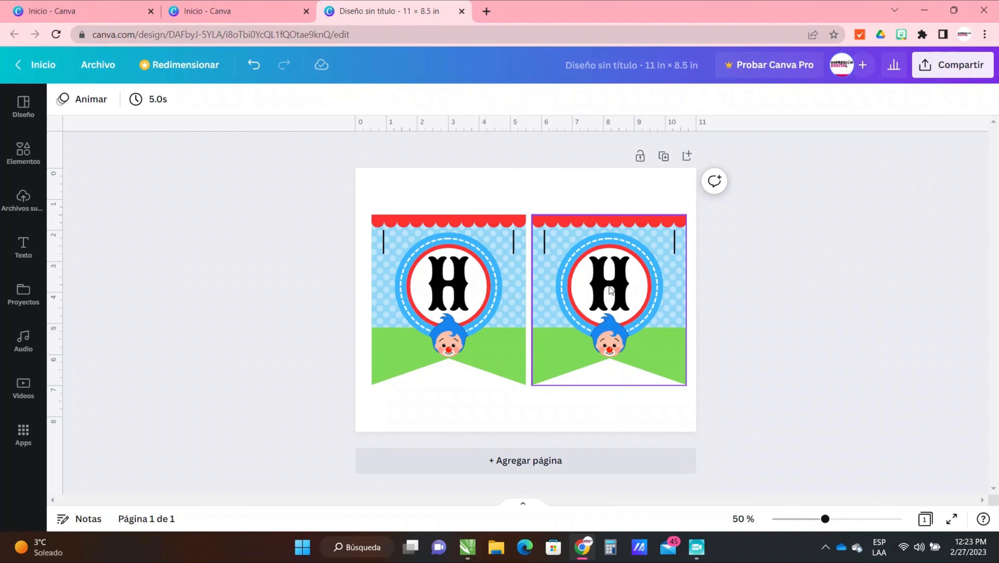
- Change the letter on the right pennant to A
left_click(609, 290)
double_click(598, 289)
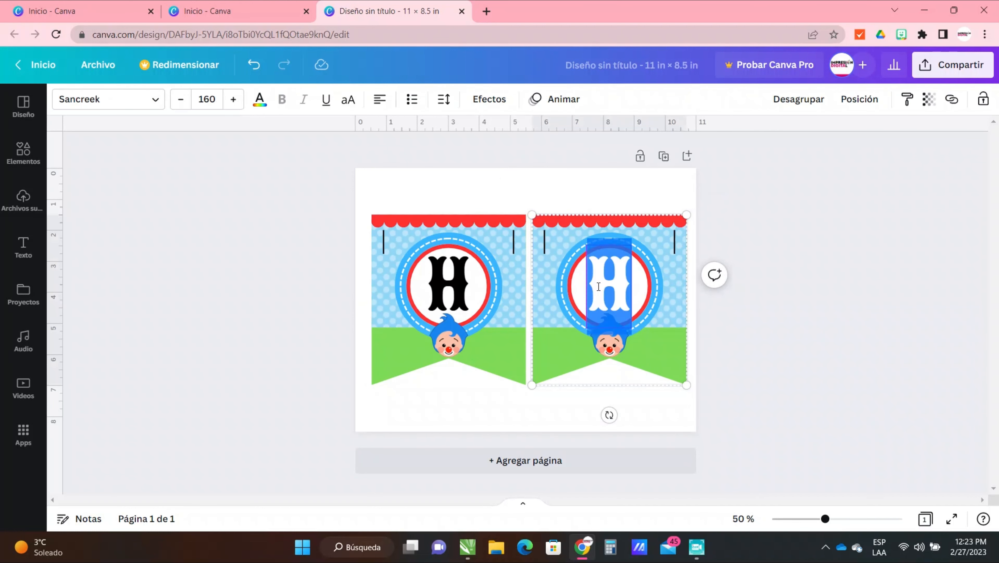
type("A")
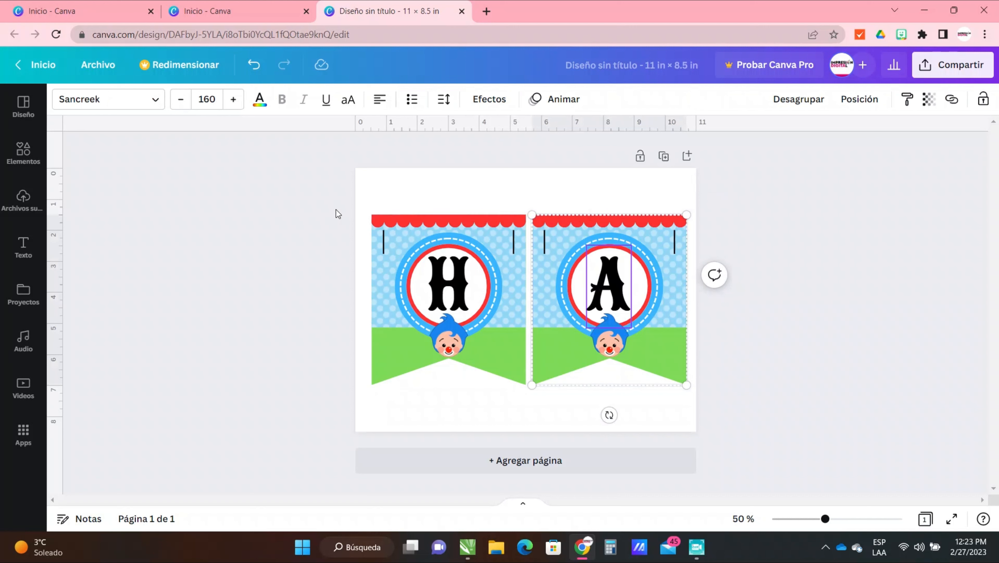
left_click(306, 201)
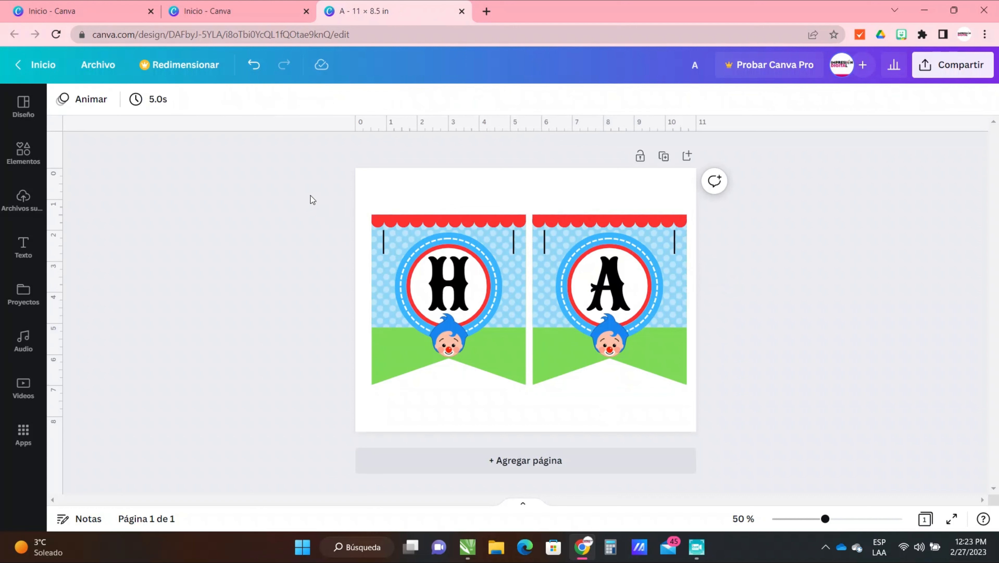
left_click_drag(318, 190, 480, 193)
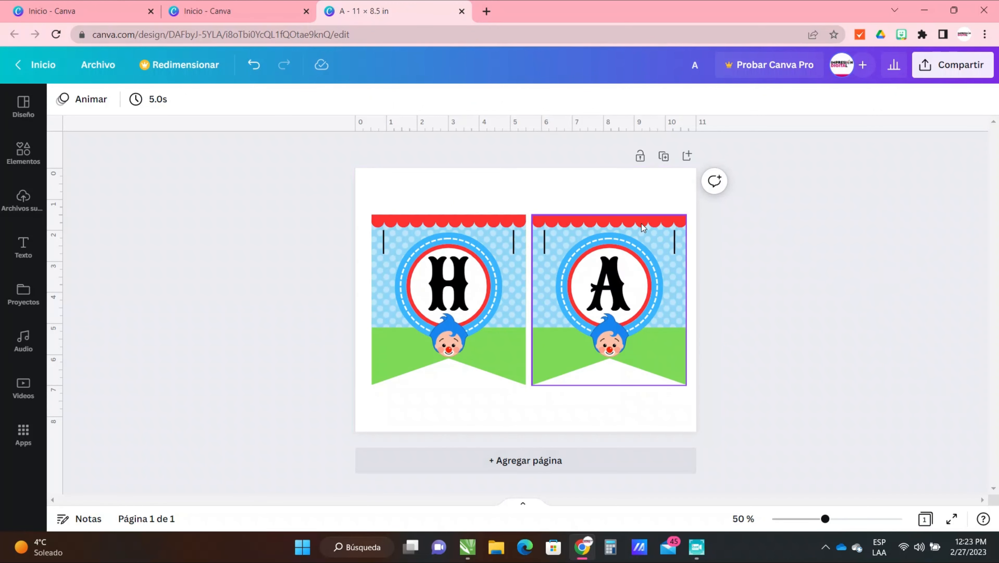
- Duplicate the page holding the H and A pennants
left_click(663, 156)
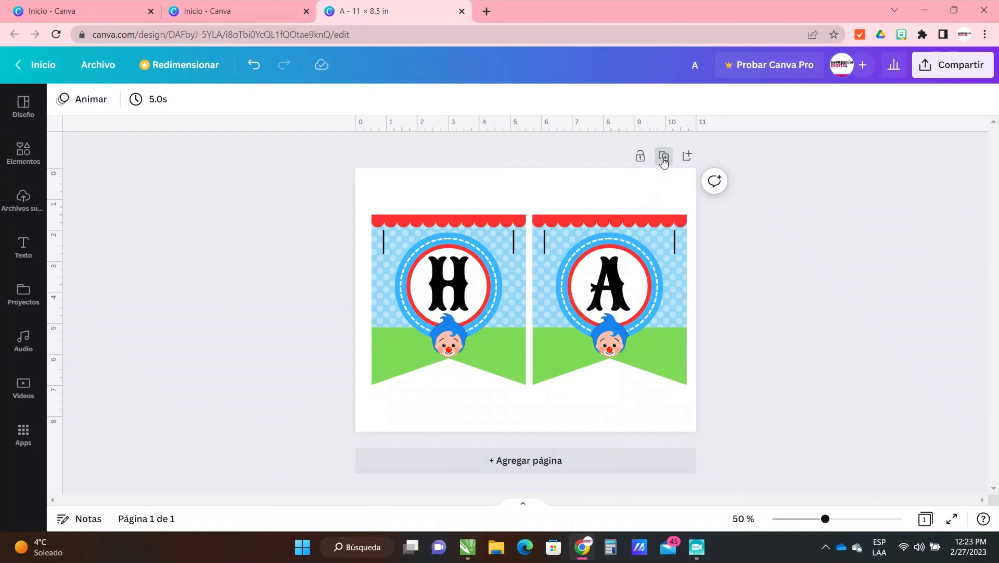
scroll(726, 353, "up", 5)
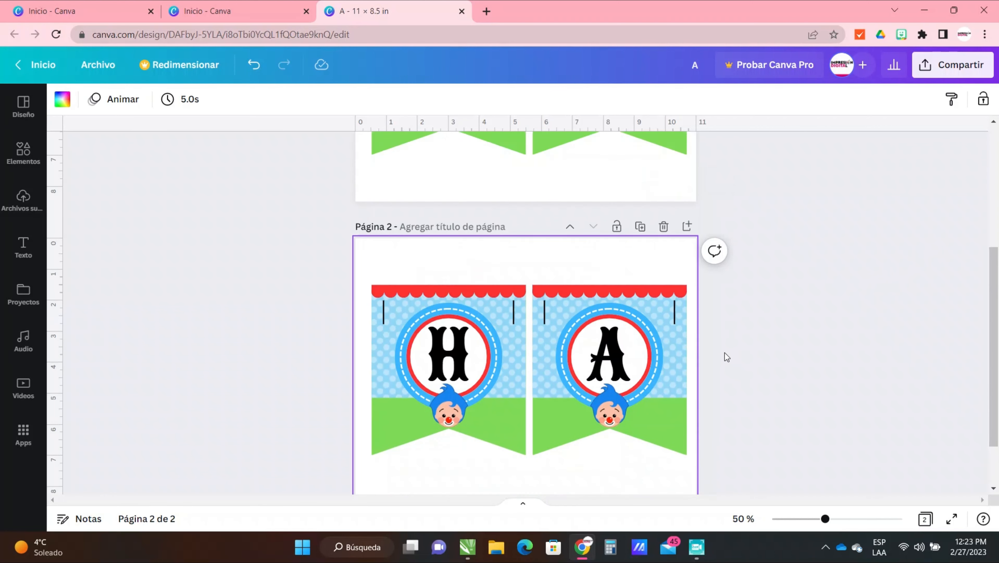
scroll(722, 349, "down", 5)
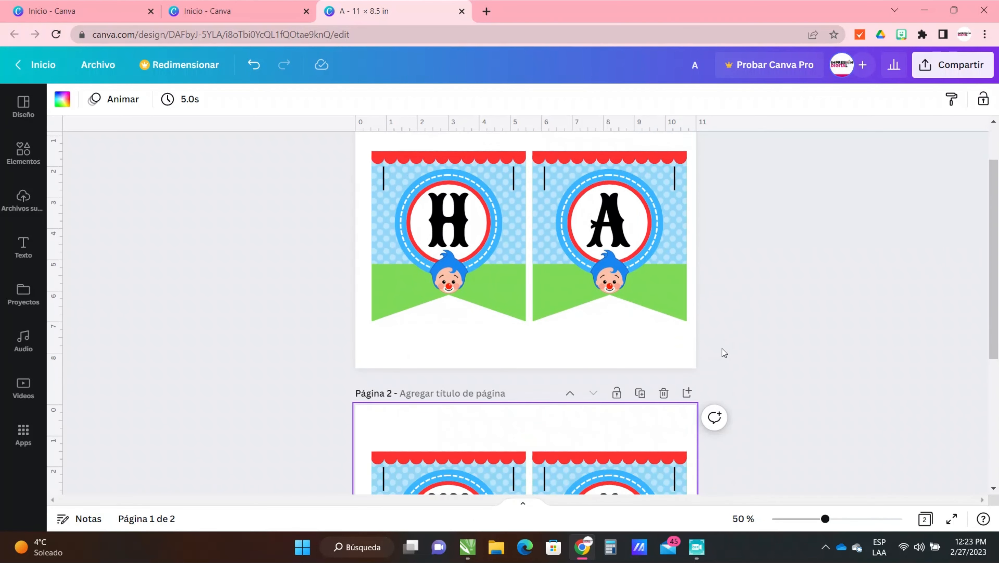
- Change the letters on both page 2 pennants to P
left_click(469, 333)
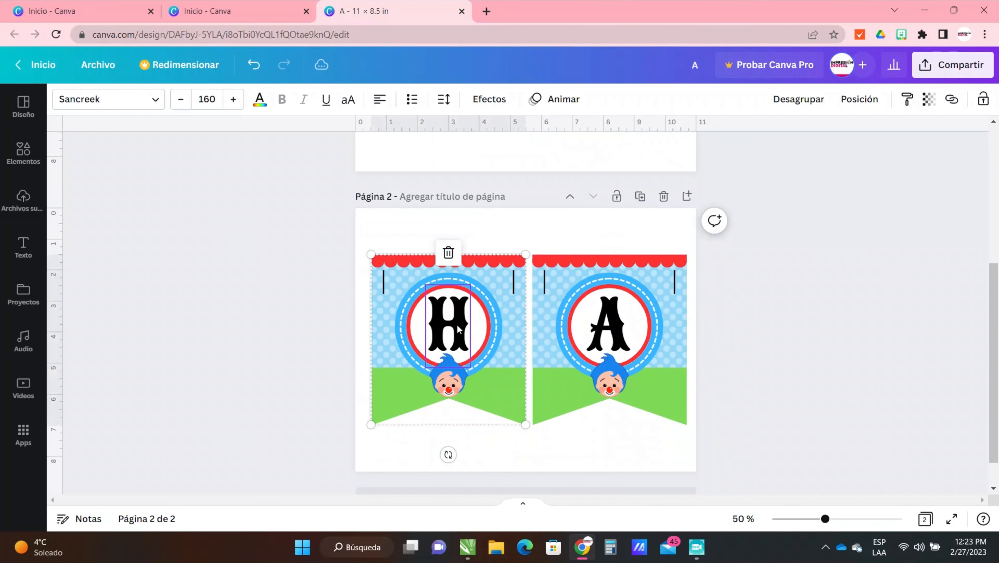
double_click(458, 324)
type("P")
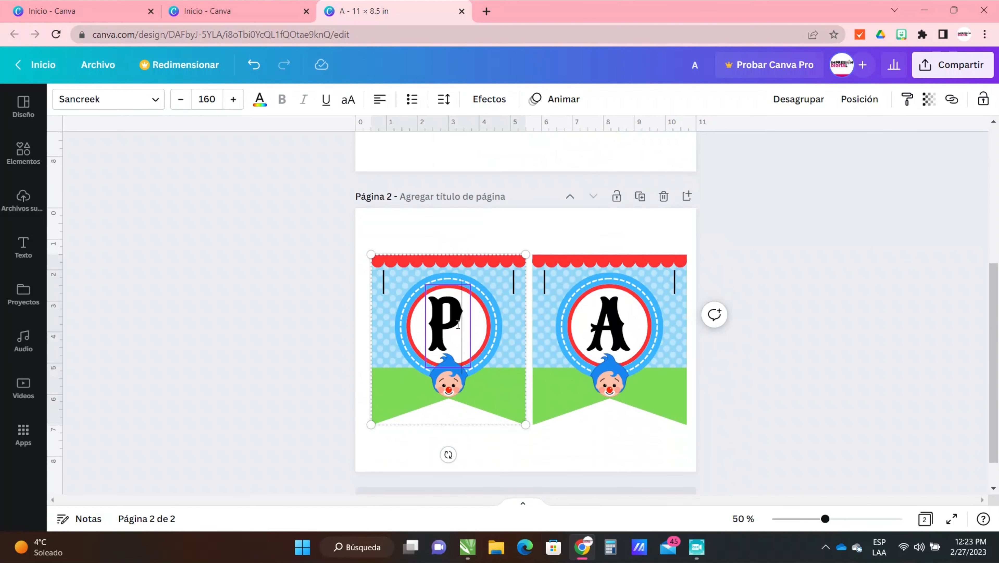
left_click(625, 335)
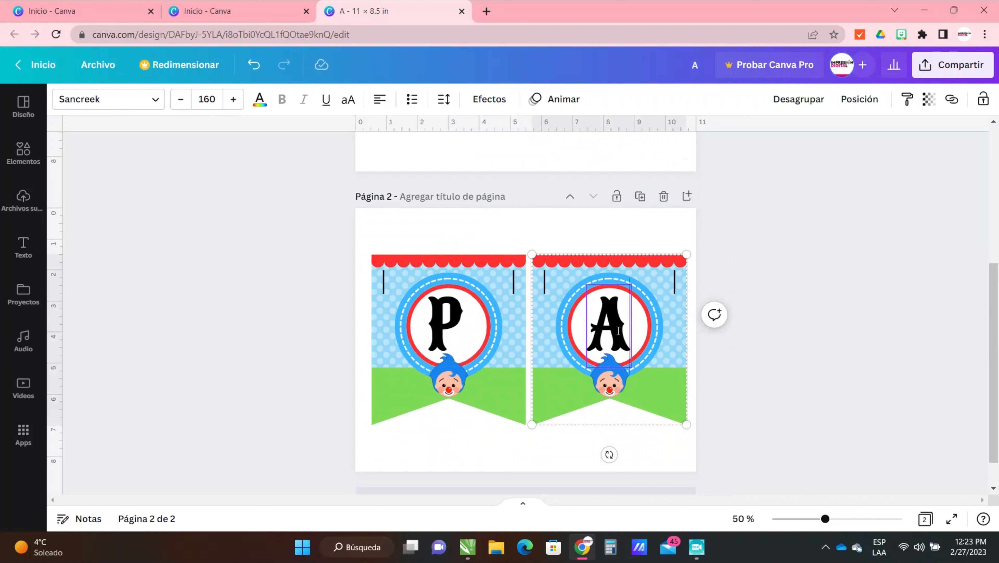
double_click(618, 331)
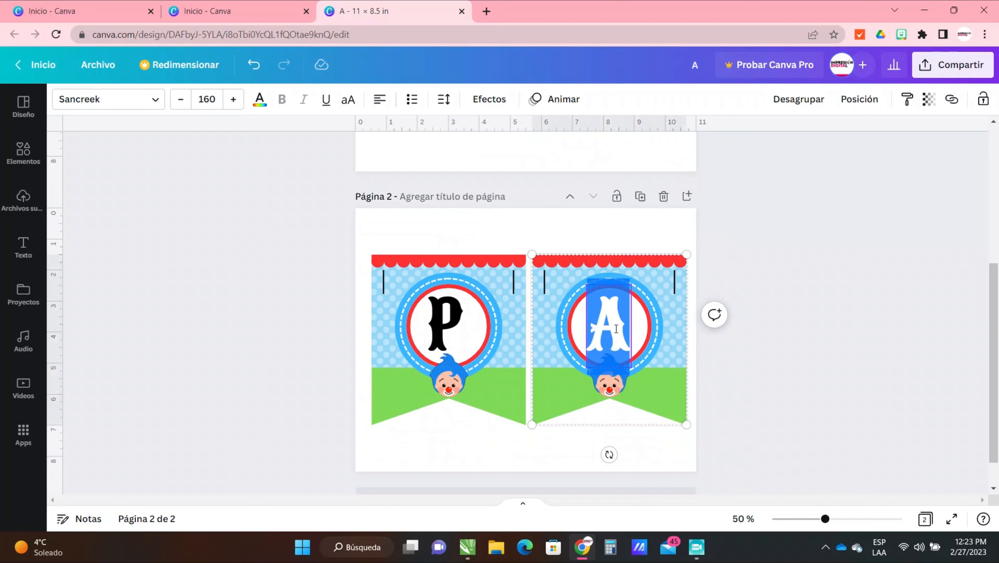
type("P")
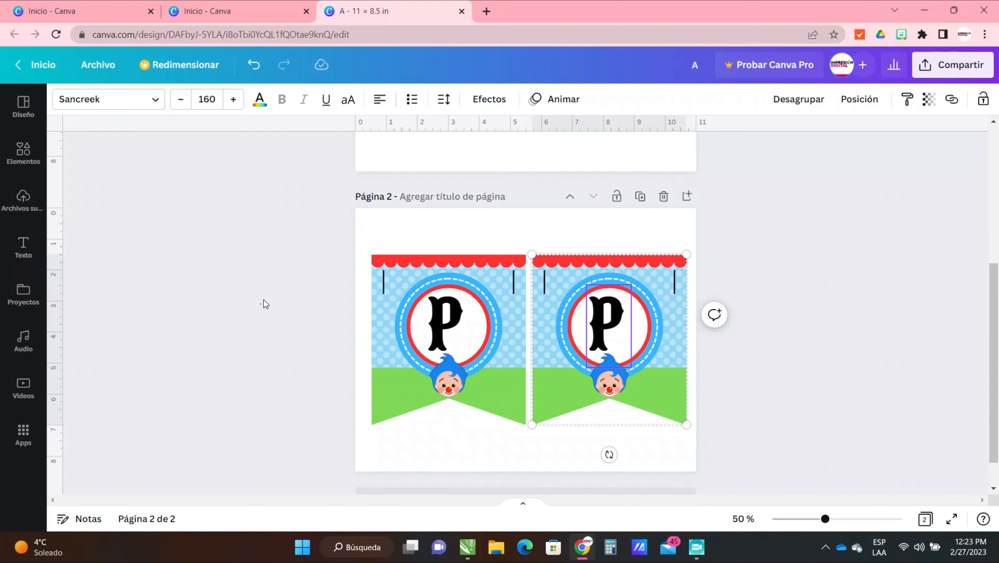
left_click(412, 435)
scroll(418, 433, "down", 1)
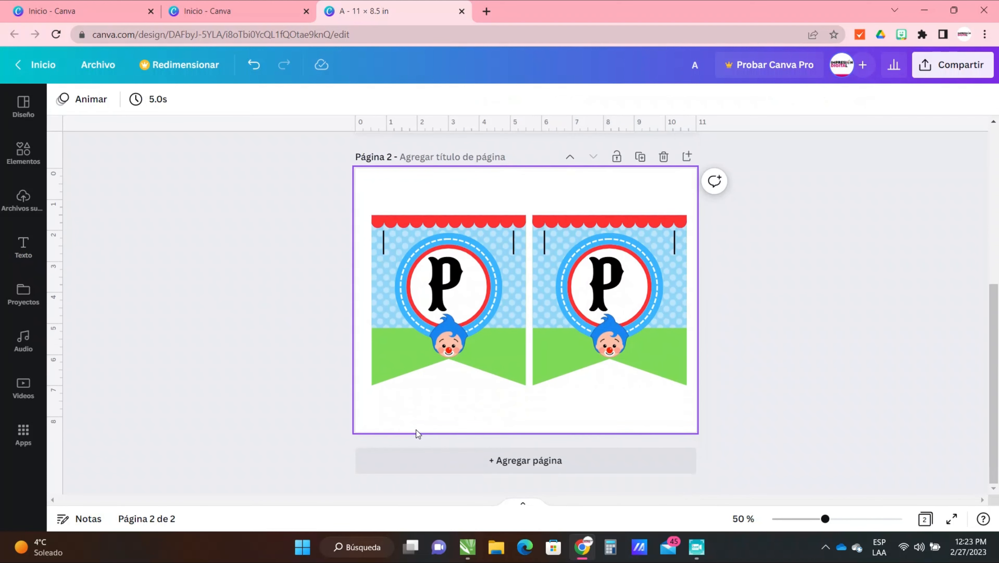
- Add a small body text box to page 2 and place it centered below the two pennants
left_click(20, 256)
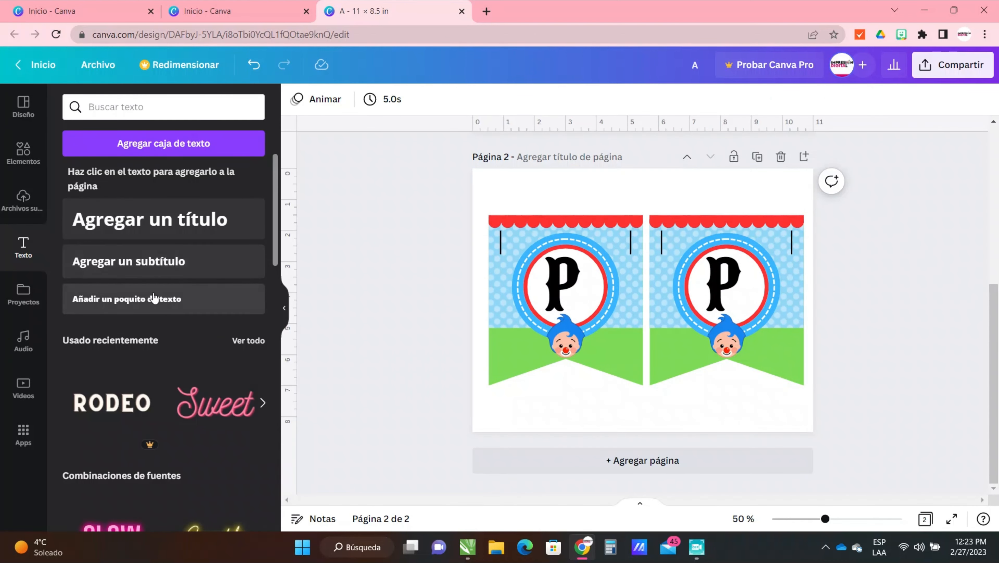
left_click(154, 300)
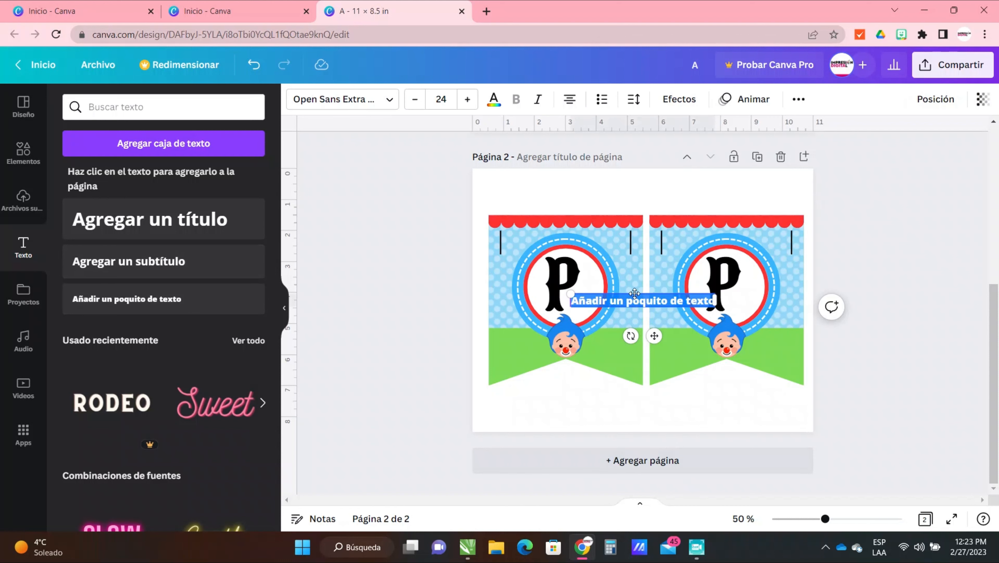
left_click_drag(631, 293, 620, 415)
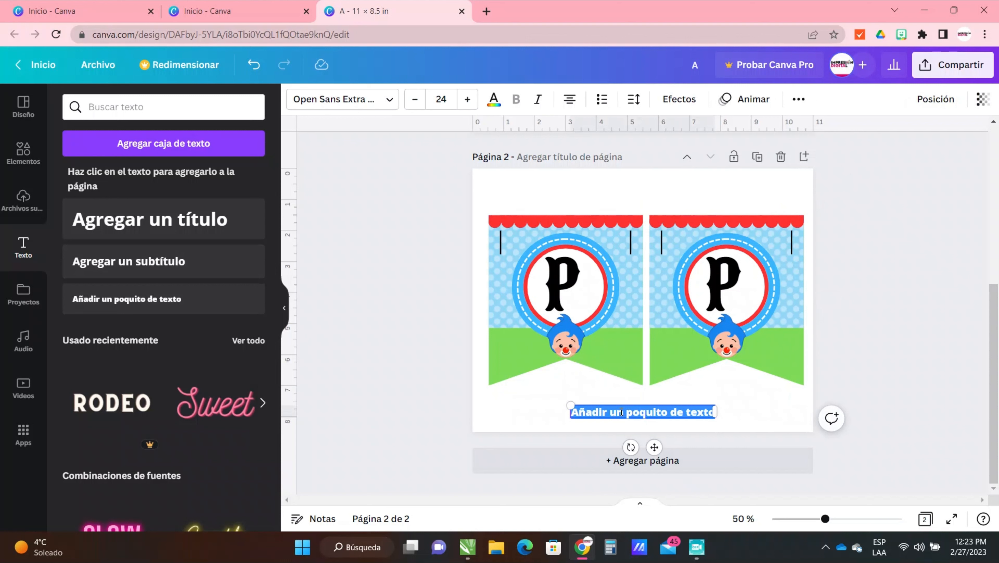
- Replace the placeholder text below the page 2 pennants with "duplica las paginas y sustituye las letras"
type("d")
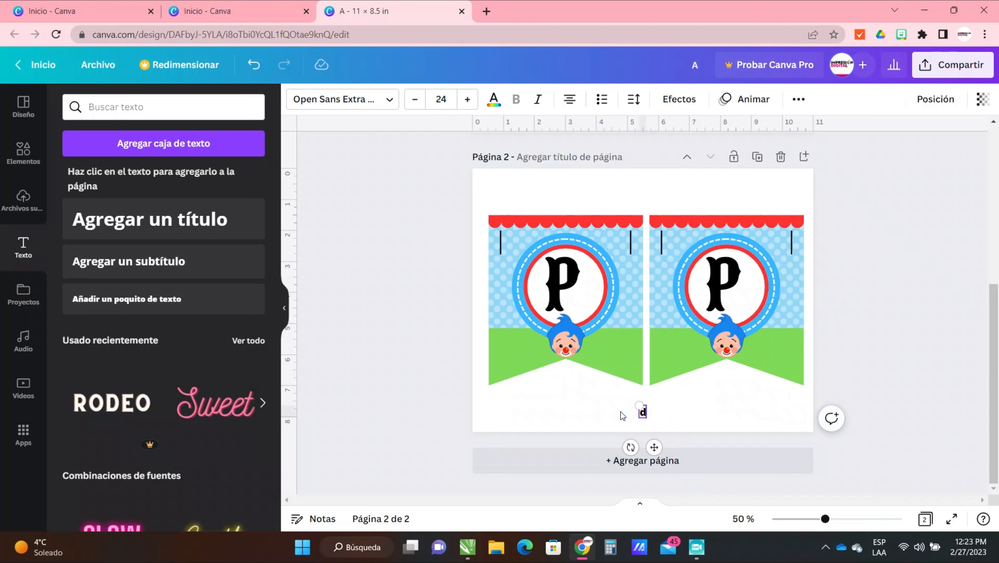
type("UPLI")
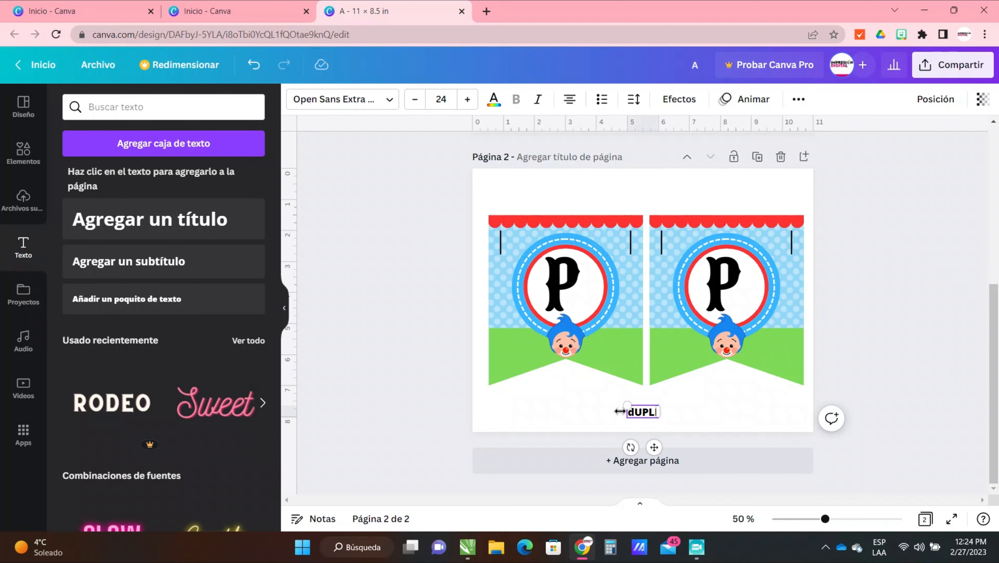
key("BackSpace")
key("BackSpace")
key("BackSpace")
key("BackSpace")
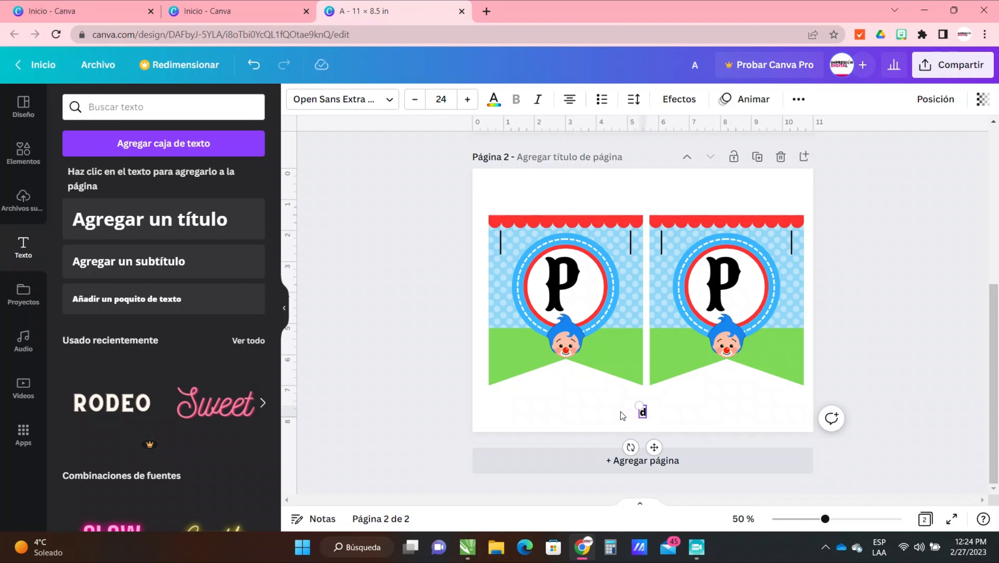
type("uplica")
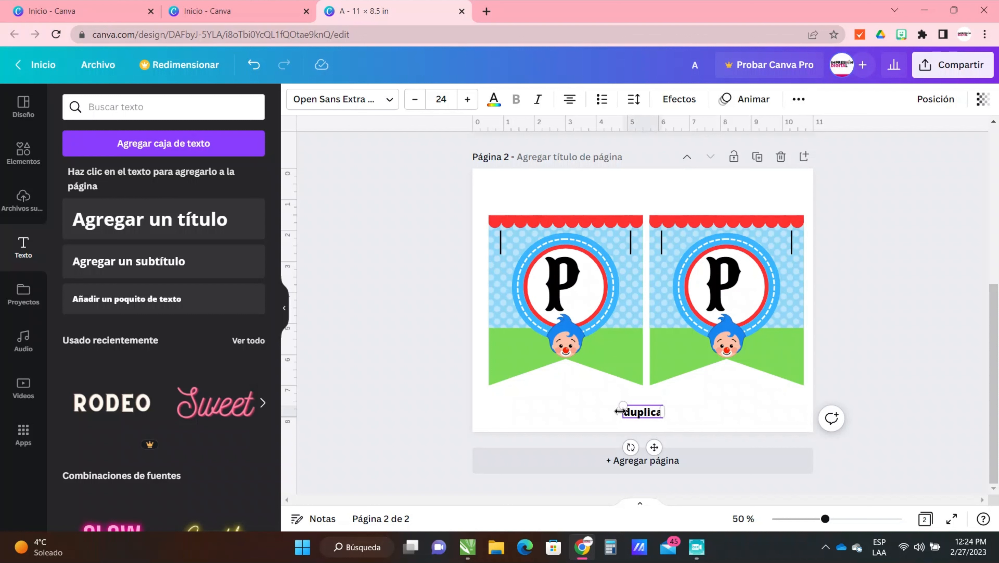
type(" las paginas y sustituye")
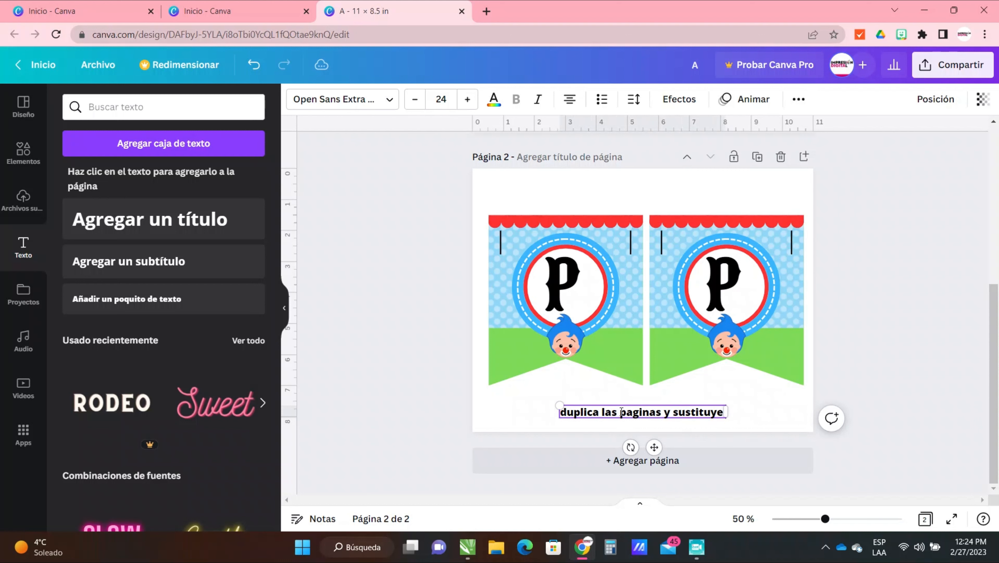
type(" las let")
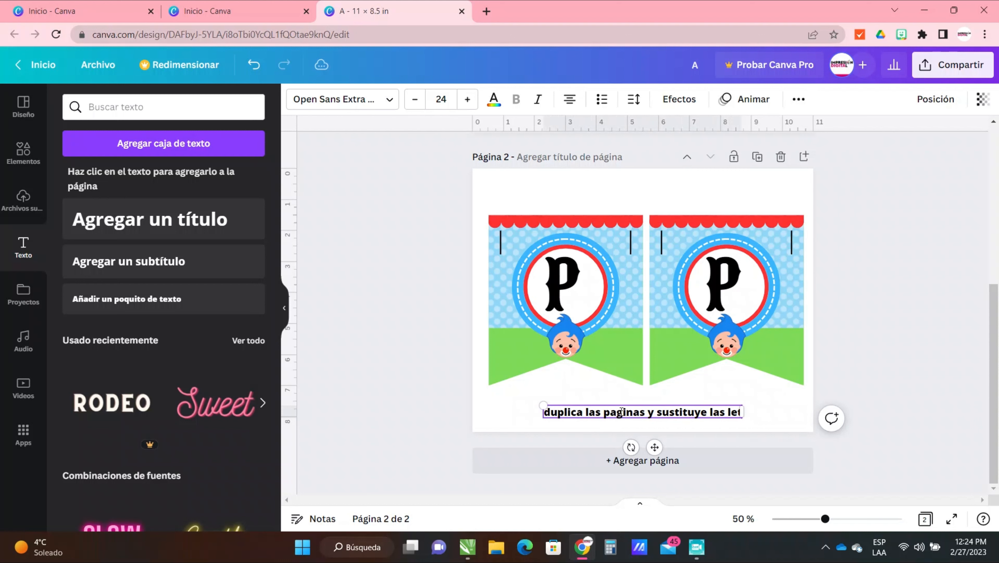
type("ras")
- Add a second line to the page 2 note reading "hasta que formes las palabras deseas." and finish editing the text box
key("Return")
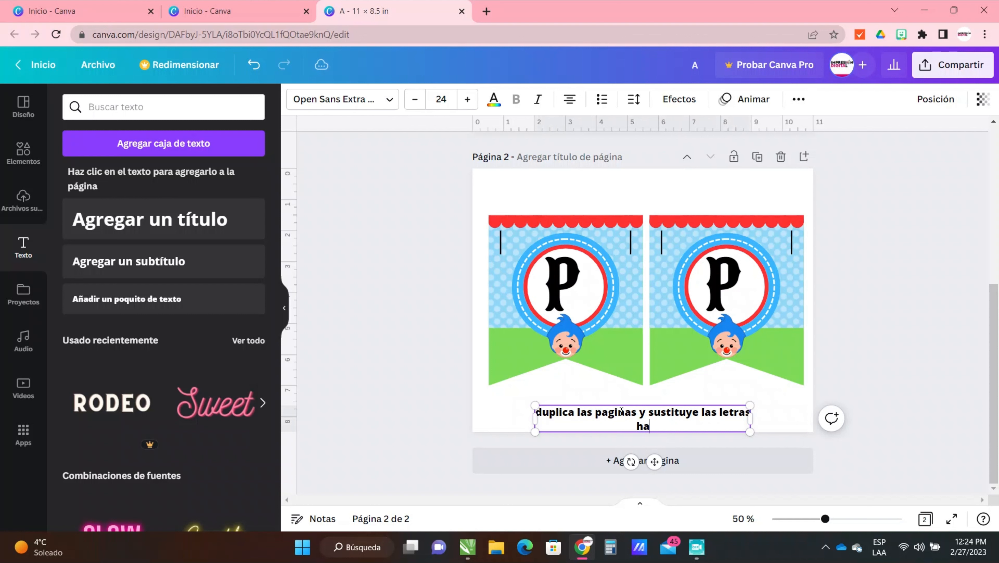
type("hasta que formes")
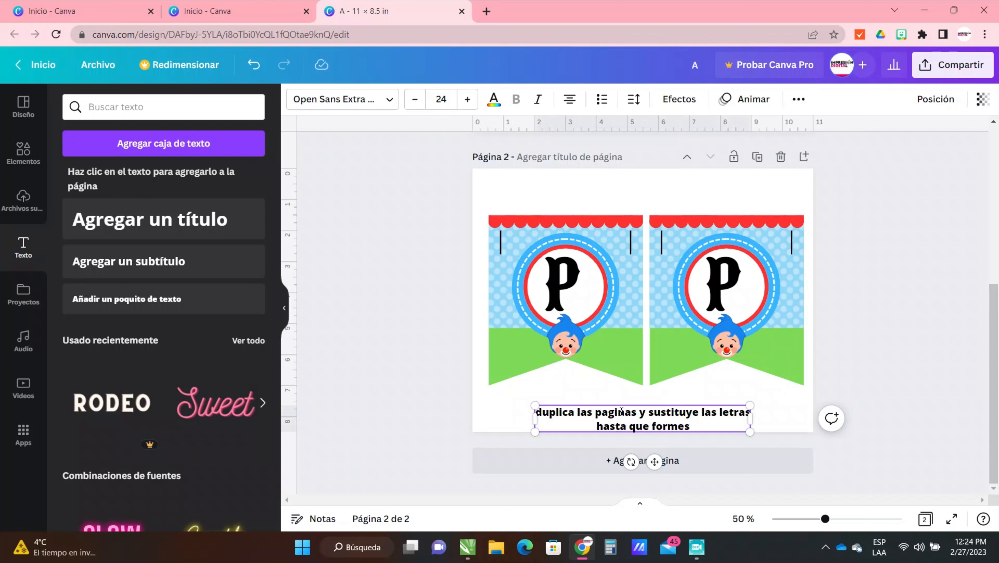
type(" las palabras")
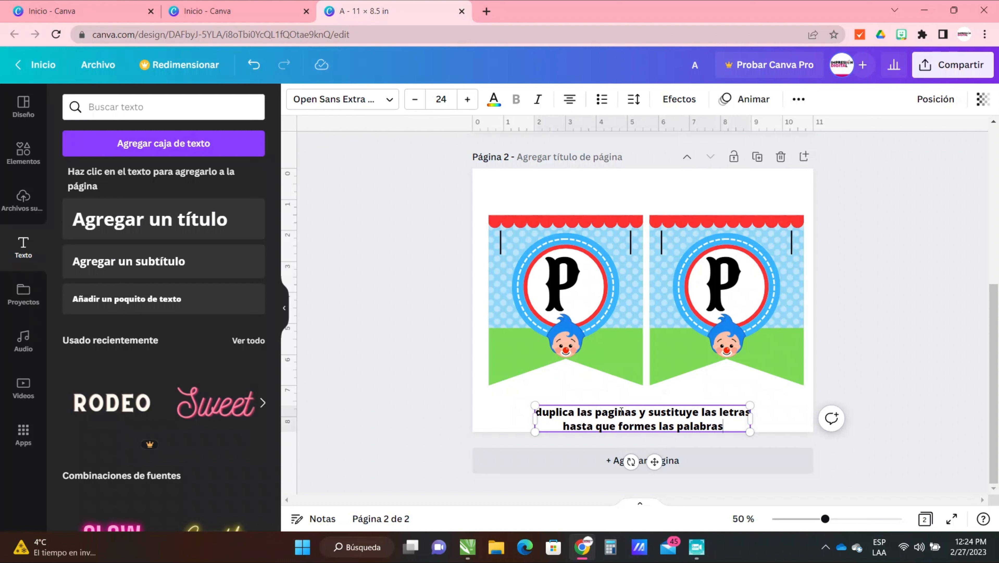
type(" des")
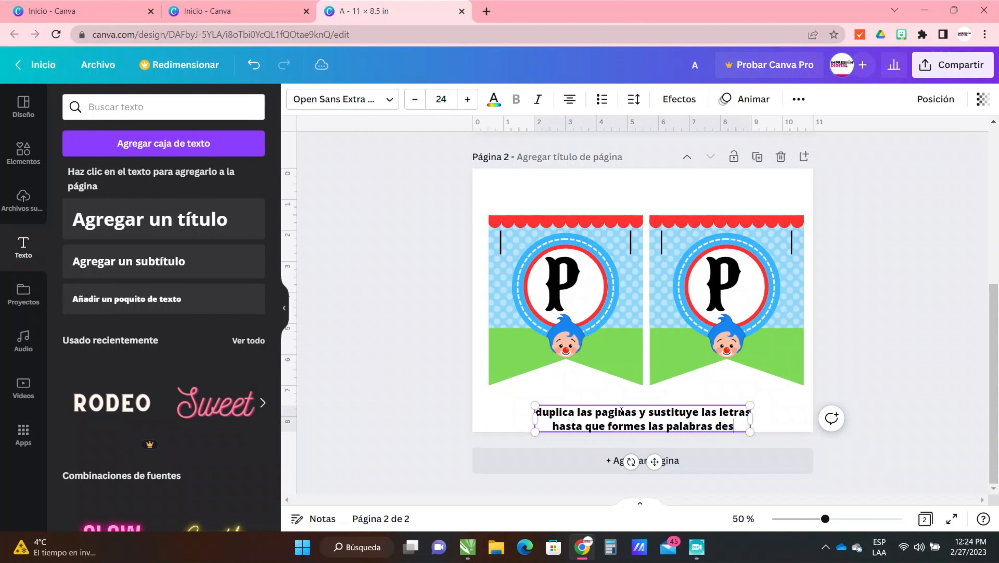
type("eas.")
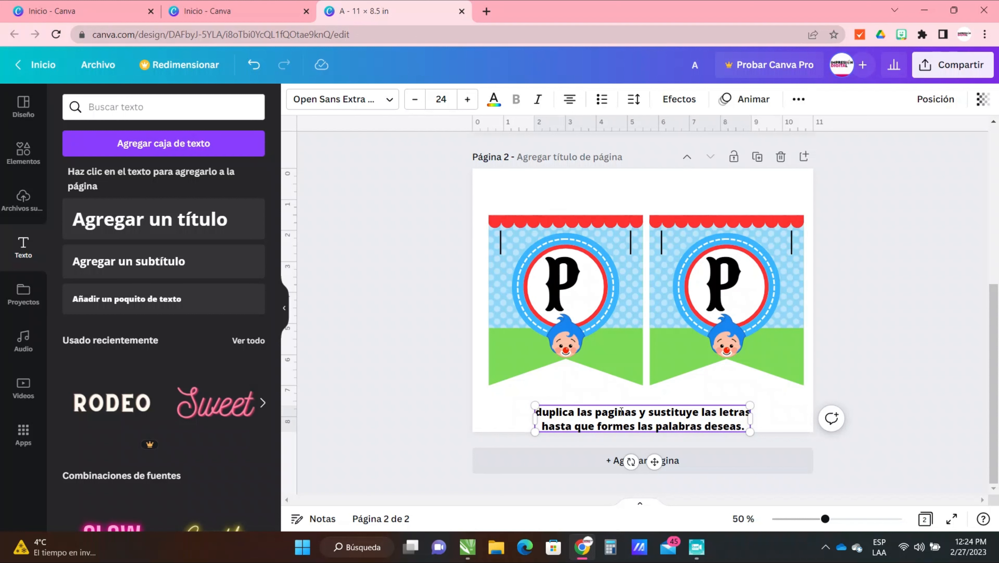
left_click(398, 376)
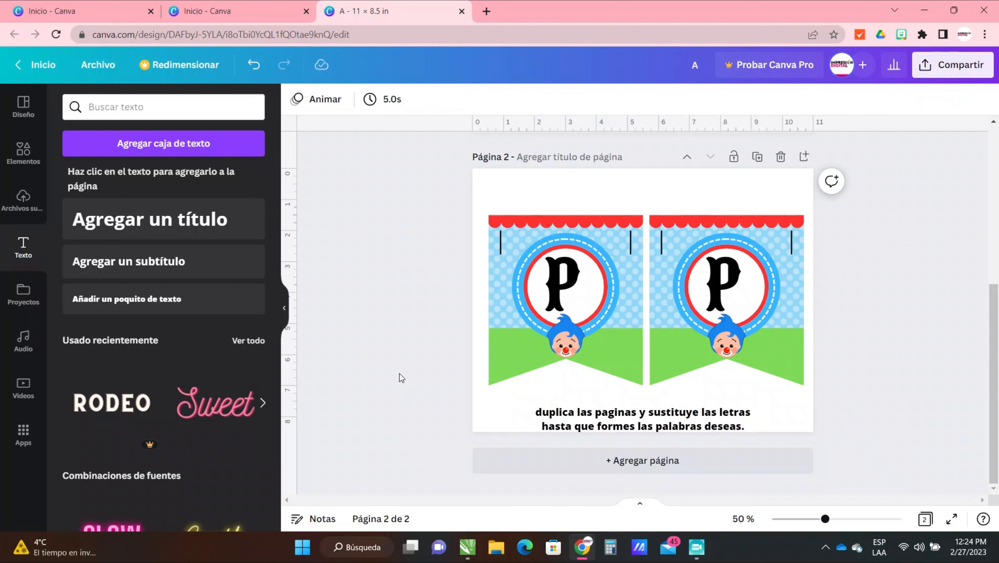
scroll(395, 378, "up", 5)
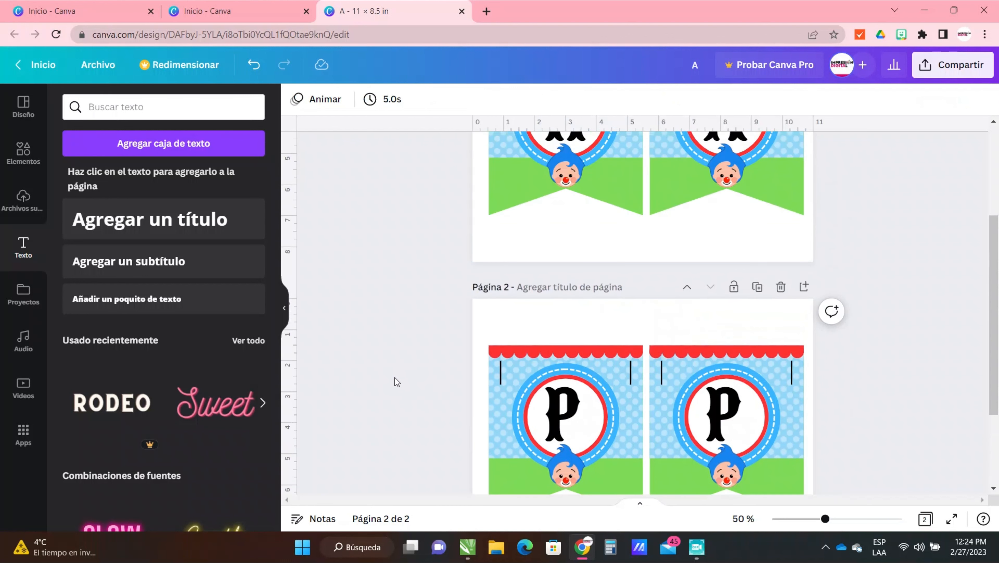
scroll(395, 377, "down", 5)
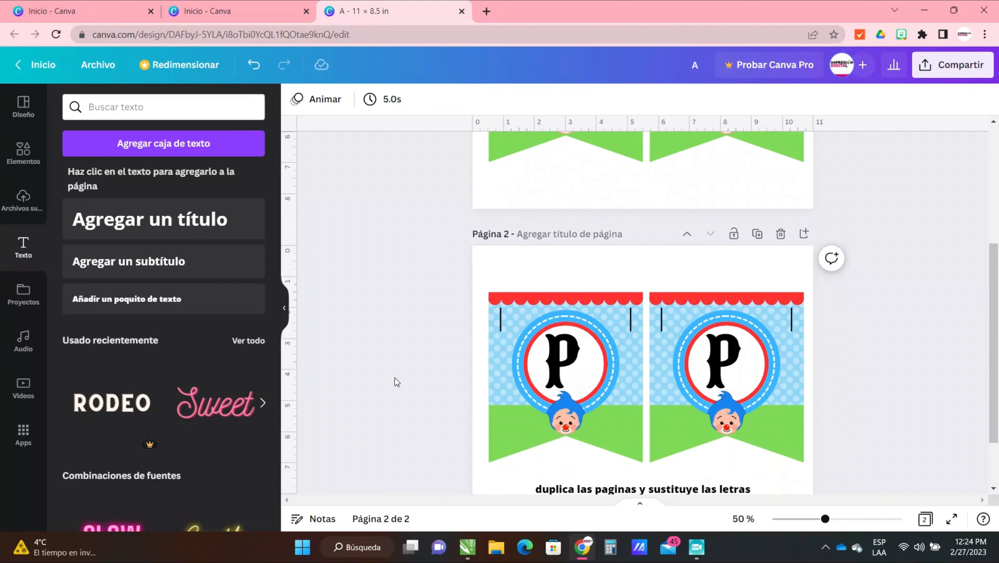